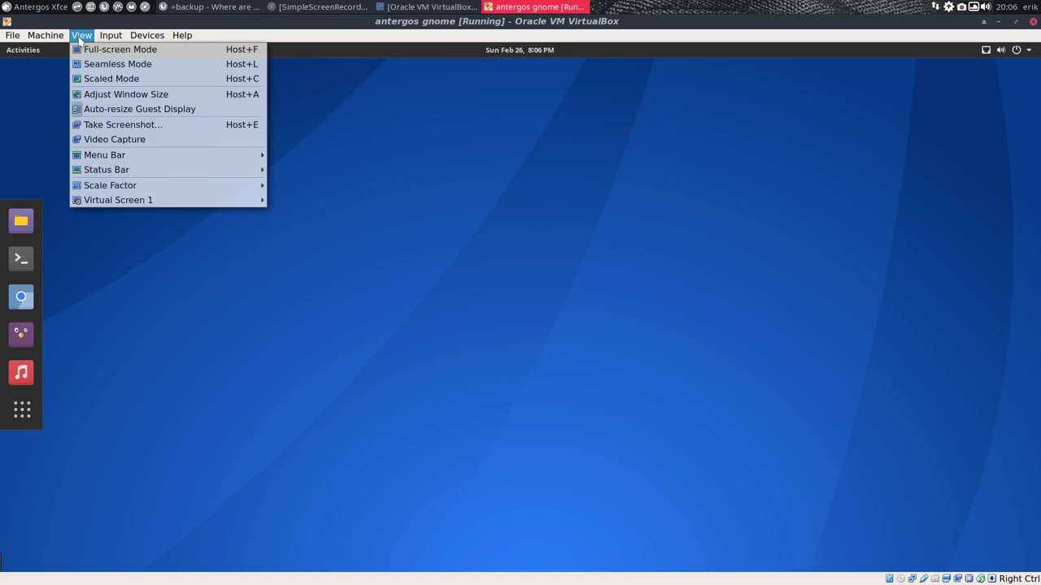
# Put the VirtualBox machine in full-screen mode and list all installed applications.
pyautogui.click(117, 47)
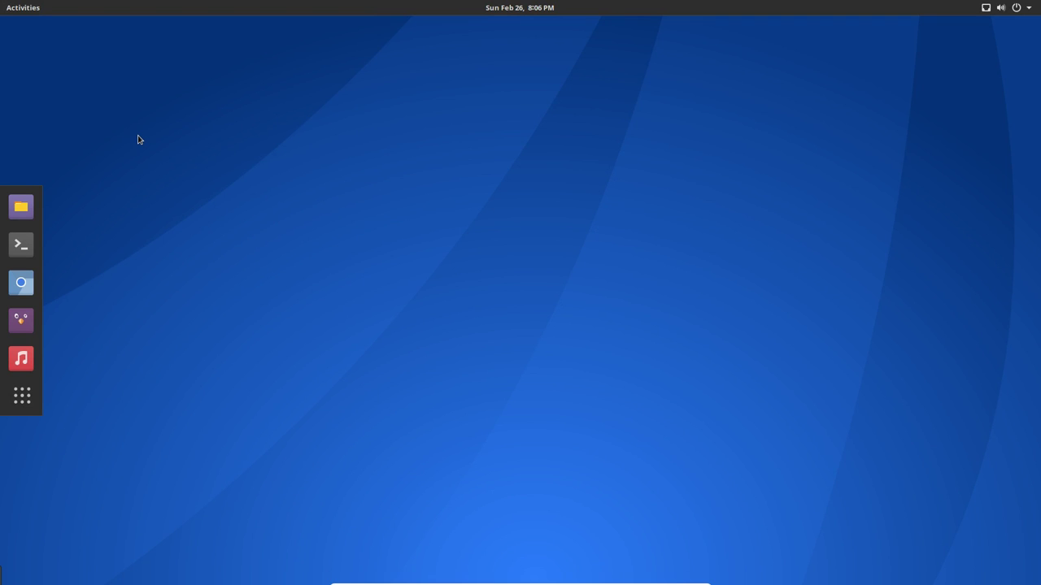
pyautogui.click(24, 403)
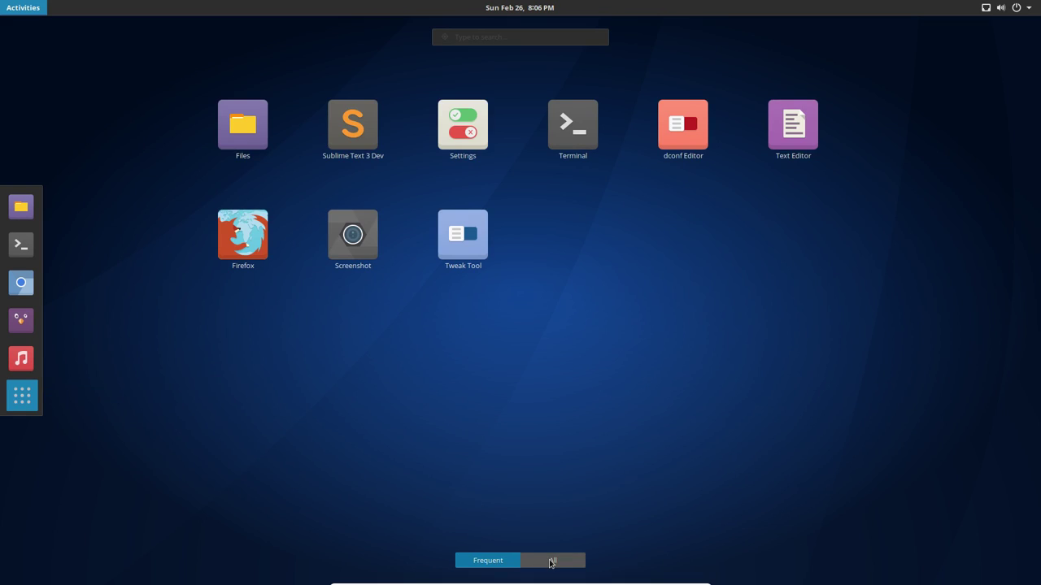
pyautogui.click(551, 561)
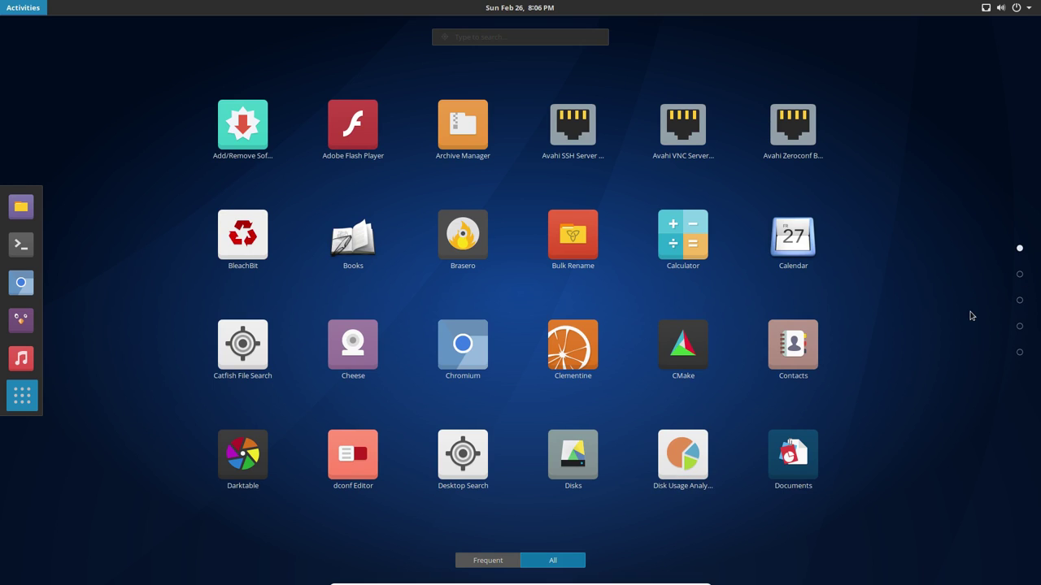
# Browse the second through last pages of applications, then close the list.
pyautogui.click(1020, 276)
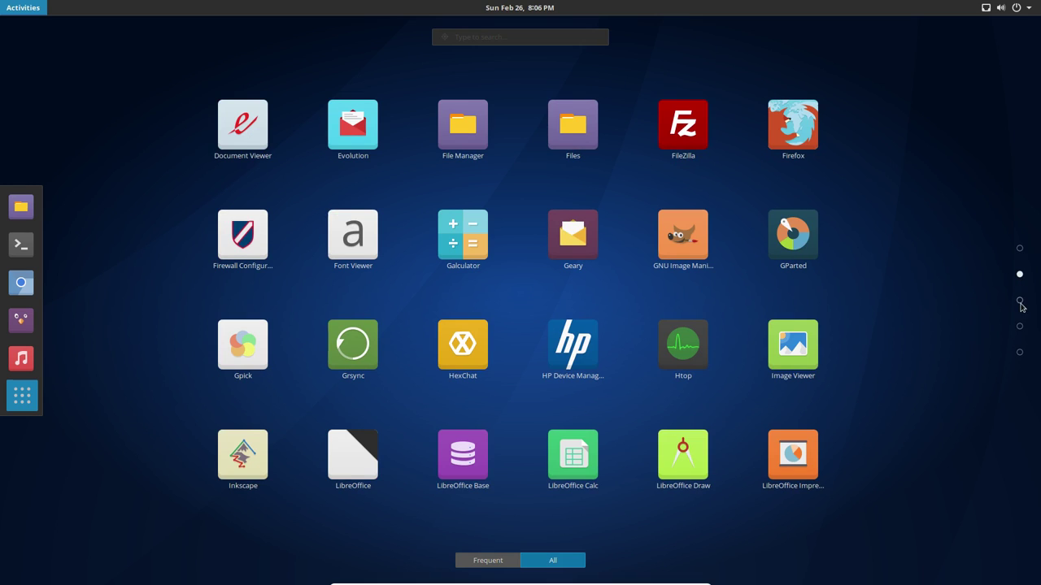
pyautogui.click(1019, 301)
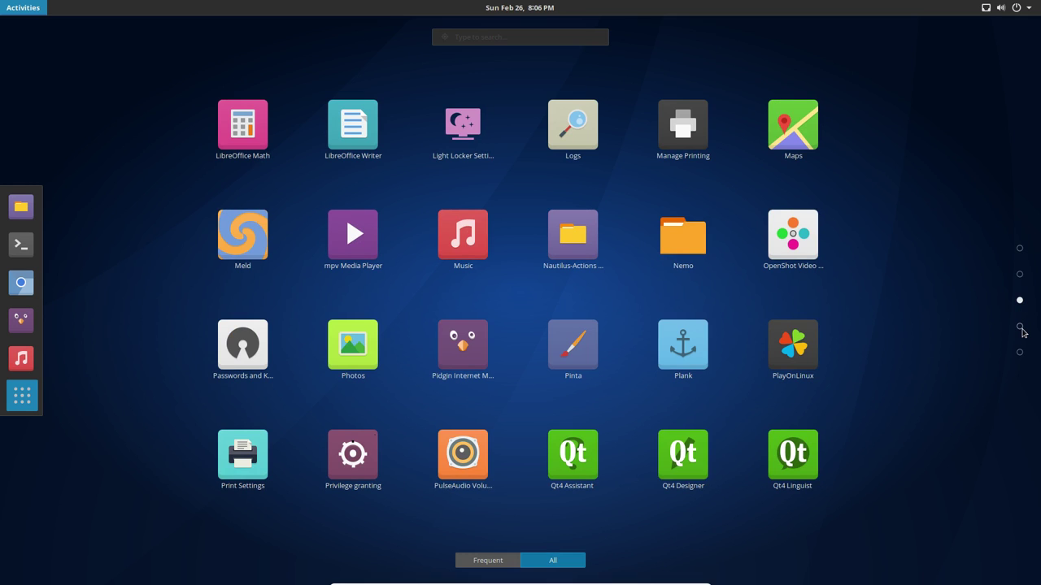
pyautogui.click(1020, 328)
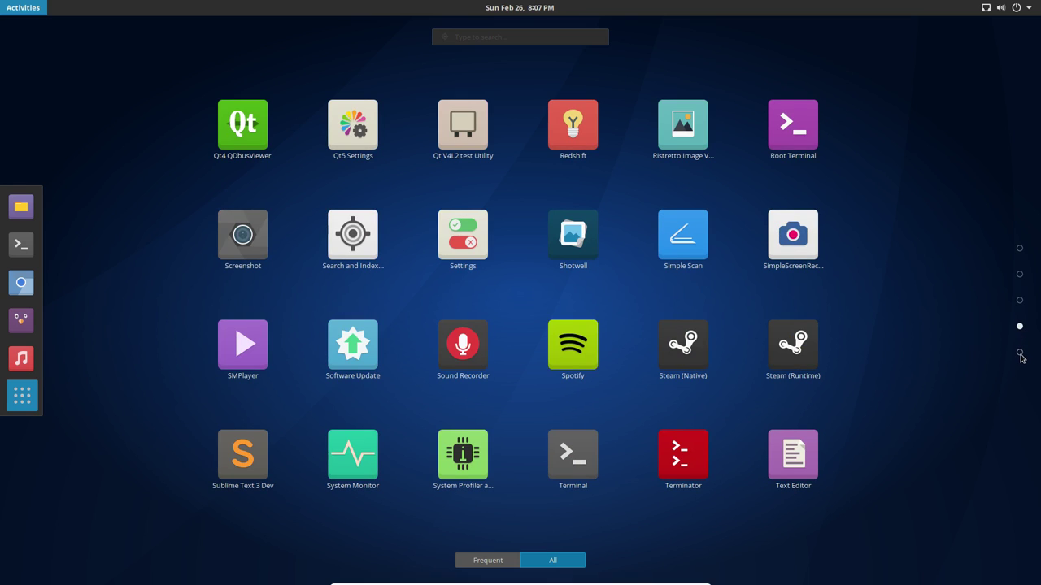
pyautogui.click(1020, 353)
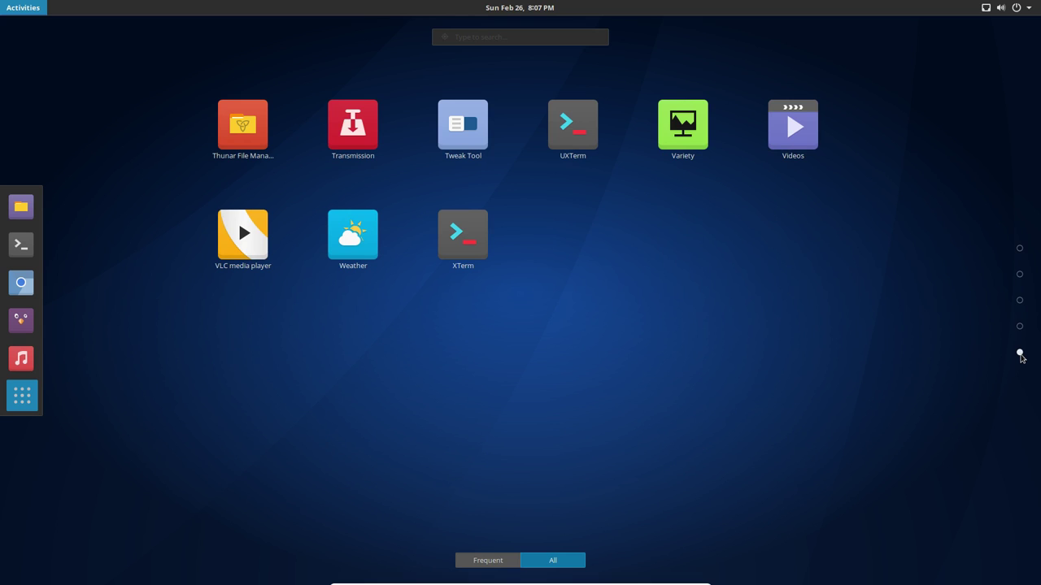
pyautogui.click(583, 416)
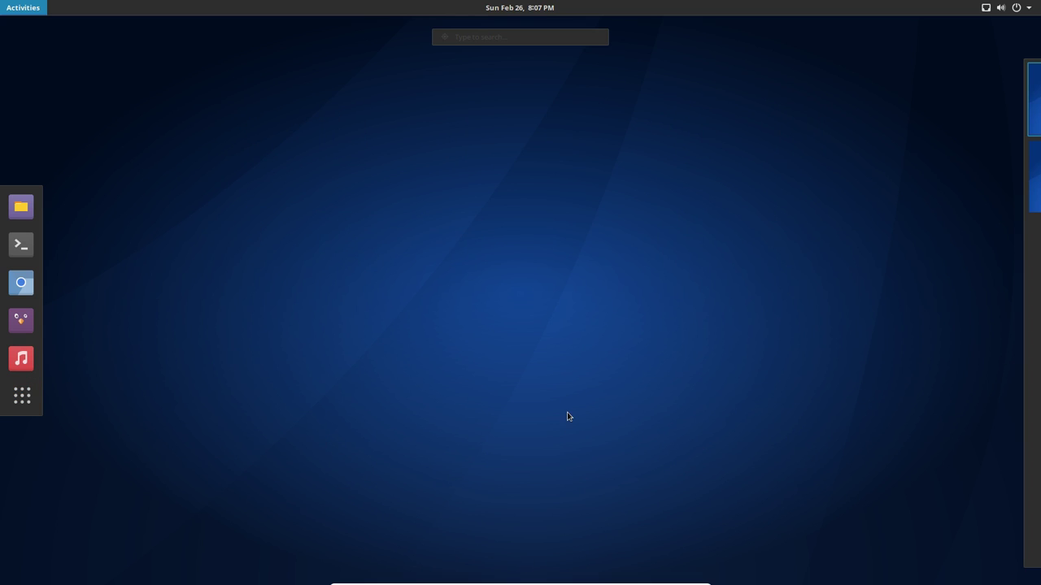
# Search for 'tweak' and add Tweak Tool to the favourites.
pyautogui.click(452, 393)
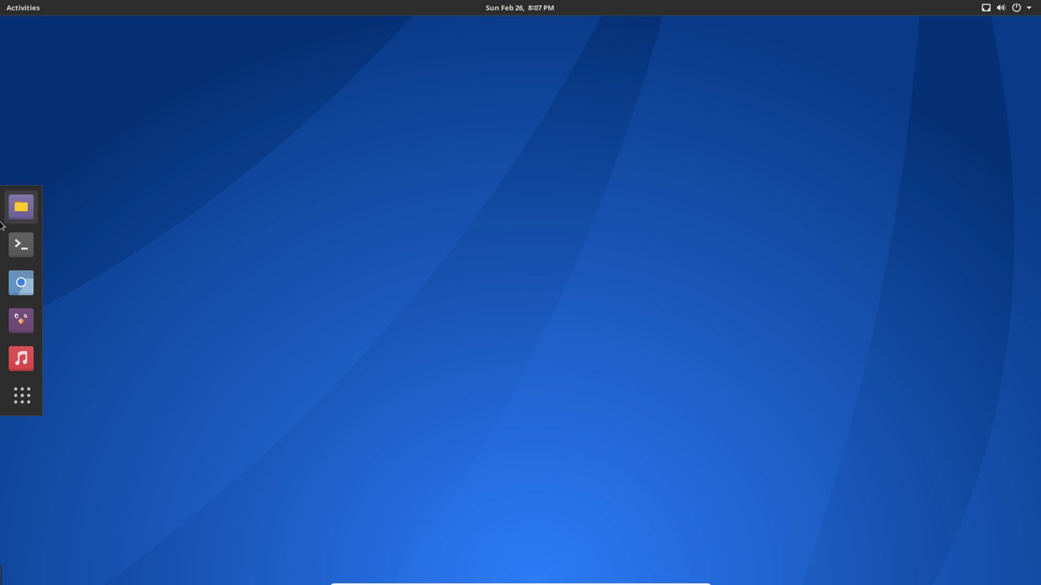
pyautogui.click(27, 403)
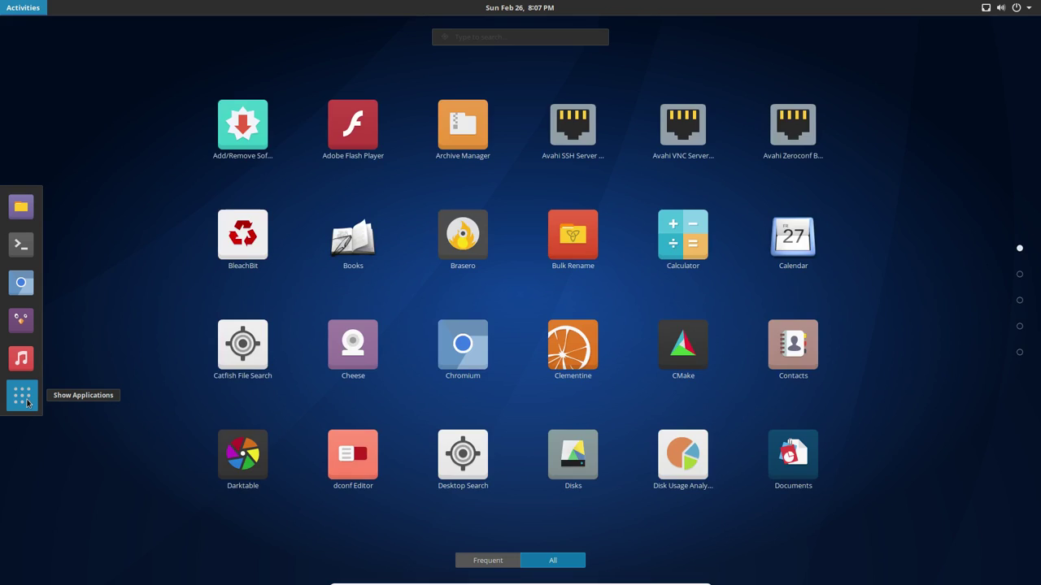
pyautogui.write('tweak')
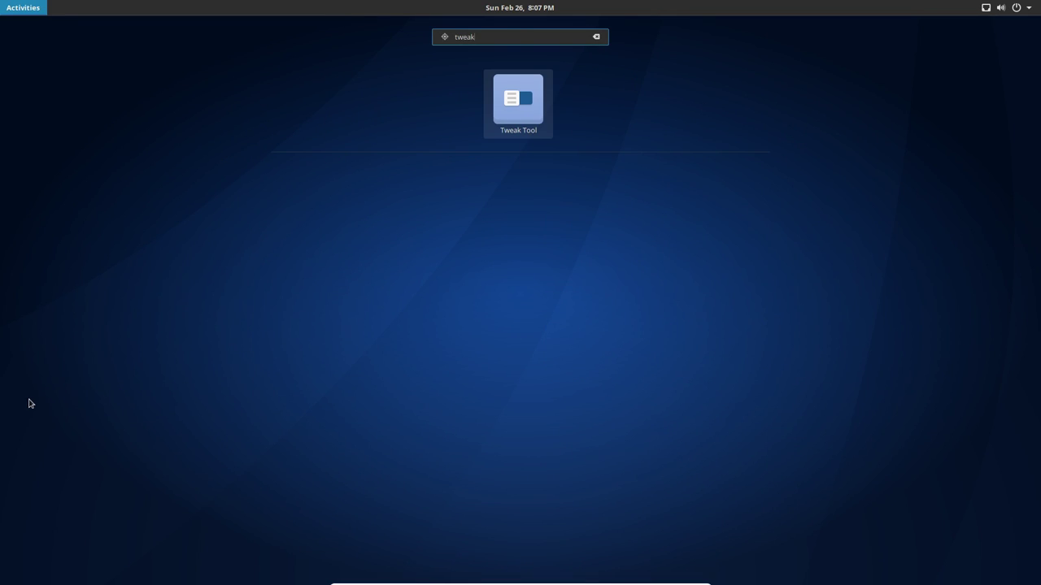
pyautogui.rightClick(524, 96)
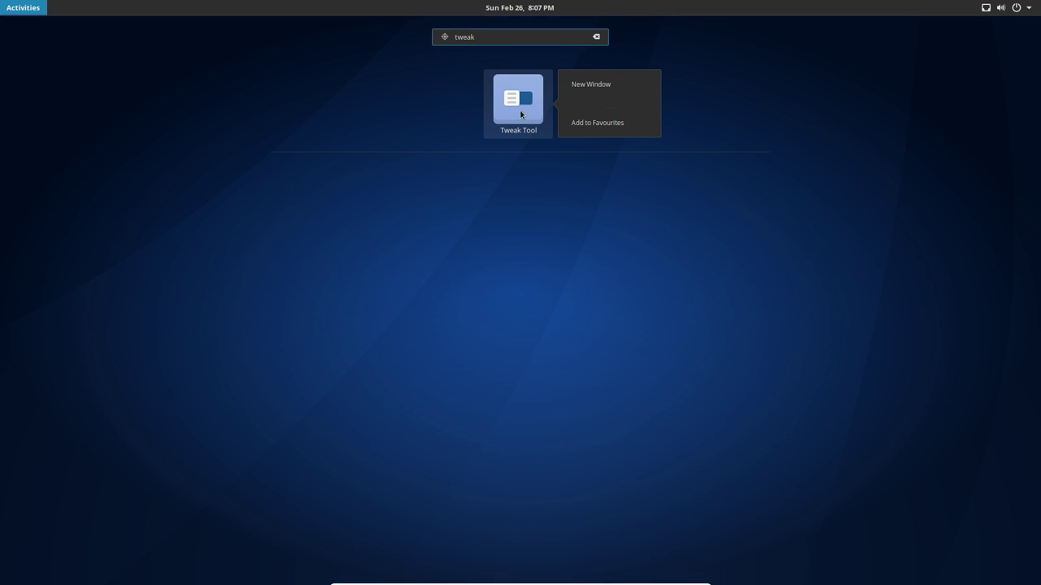
pyautogui.click(598, 128)
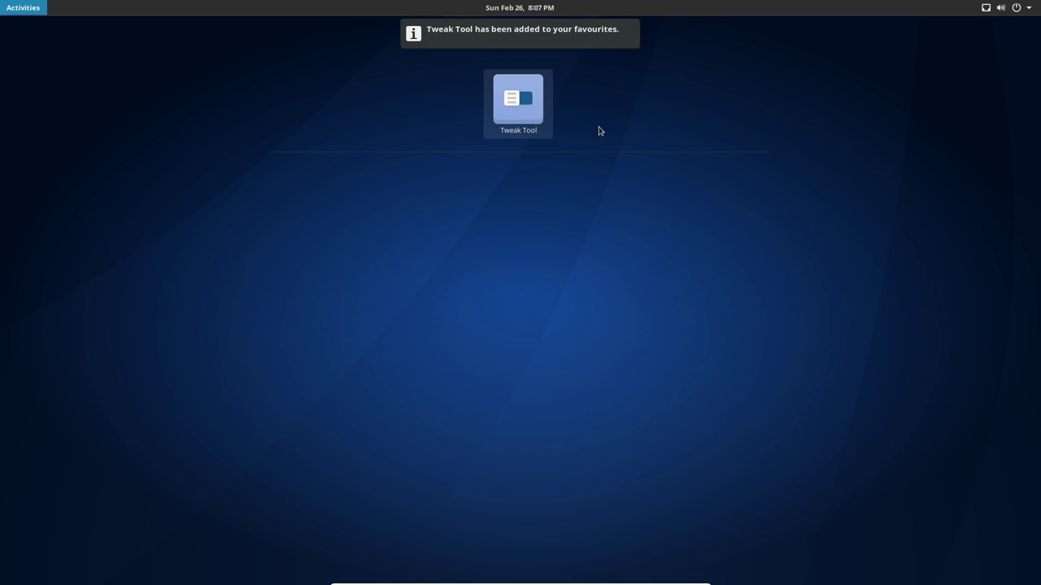
# Launch Tweak Tool, move its window higher, and glance at the GTK+ theme list without changing it.
pyautogui.click(536, 113)
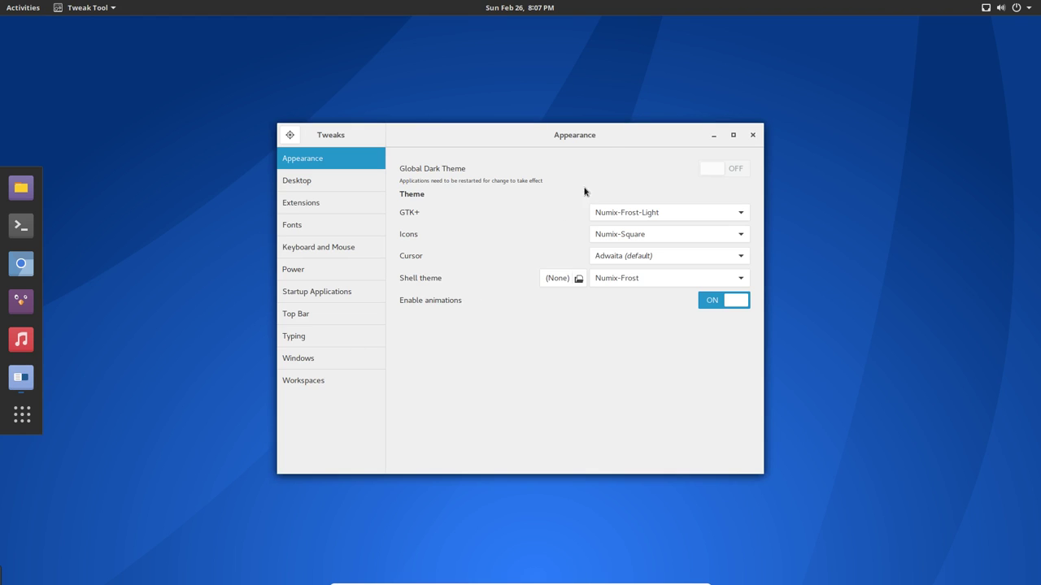
pyautogui.moveTo(604, 135); pyautogui.dragTo(590, 53)
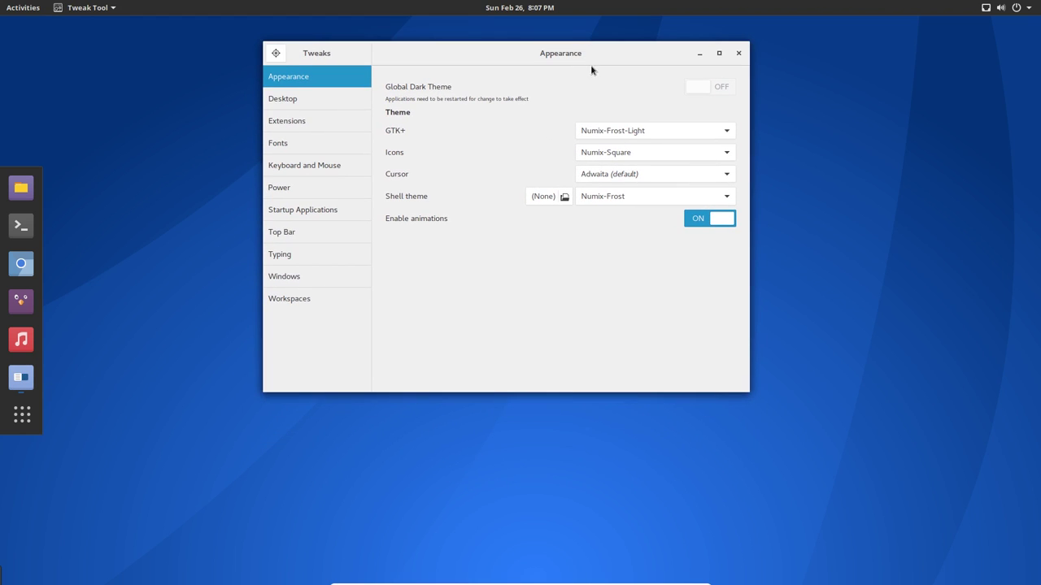
pyautogui.click(635, 135)
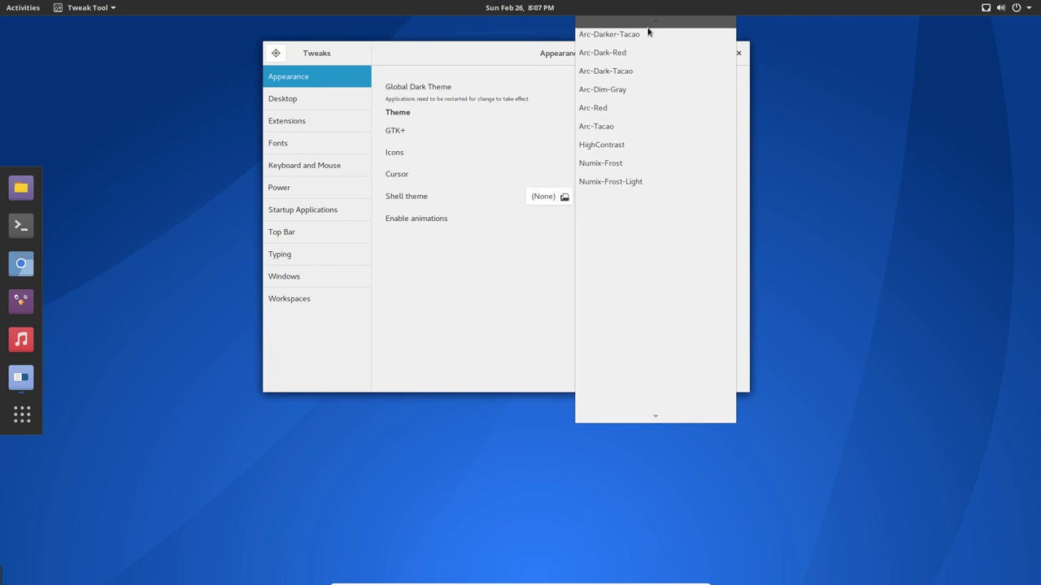
pyautogui.press('Escape')
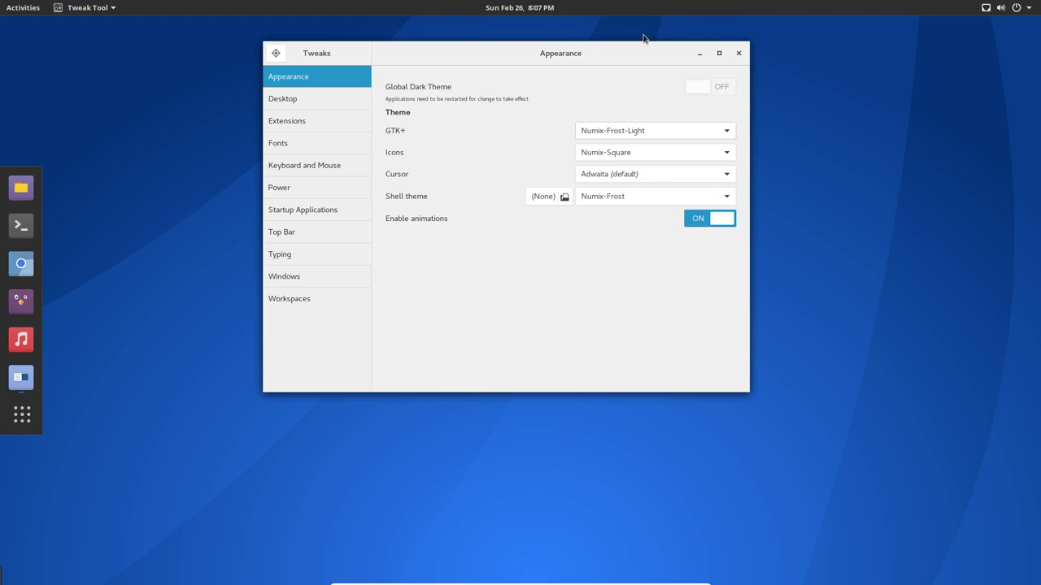
# Open the hidden .themes folder in Files to view the Arc theme folders.
pyautogui.click(21, 188)
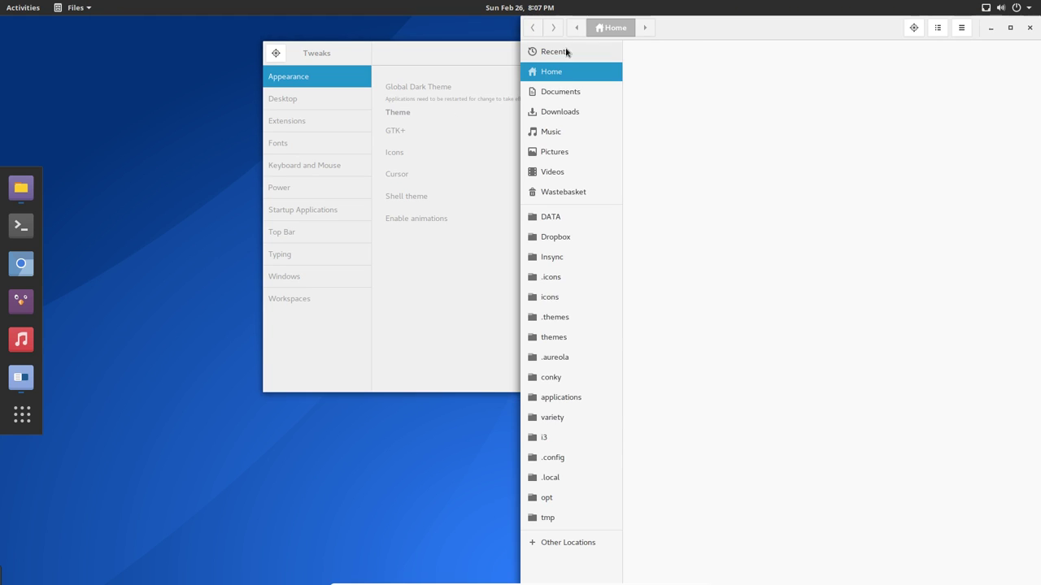
pyautogui.click(557, 325)
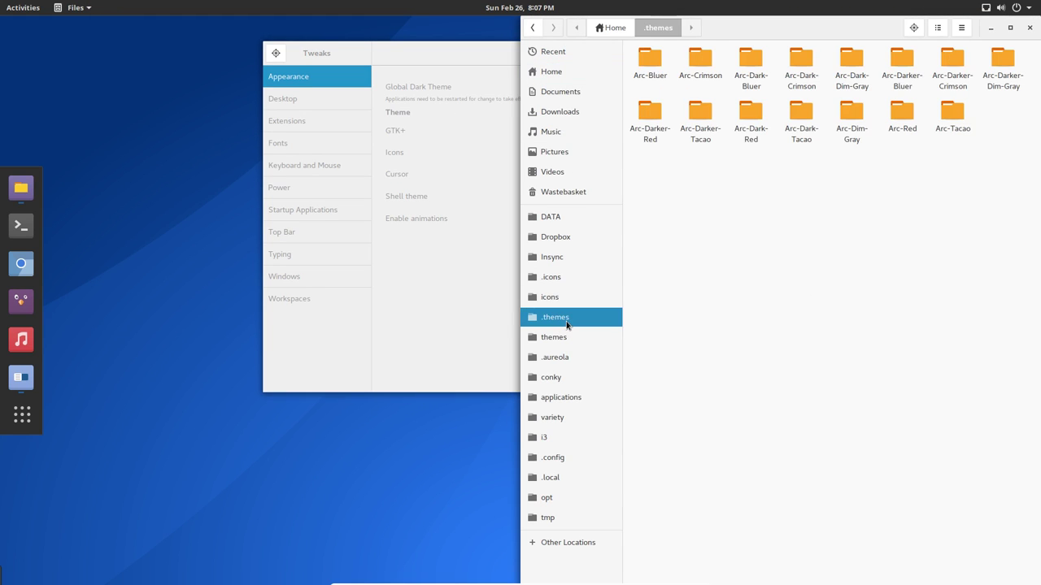
pyautogui.moveTo(633, 165); pyautogui.dragTo(1040, 49)
pyautogui.click(887, 187)
# Reposition the Files window and bring Tweaks to the front, moving it left and down.
pyautogui.moveTo(851, 29); pyautogui.dragTo(871, 127)
pyautogui.click(594, 54)
pyautogui.moveTo(594, 55); pyautogui.dragTo(406, 112)
# Try the Arc-Red GTK+ theme, then switch to Arc-Dim-Gray.
pyautogui.click(422, 188)
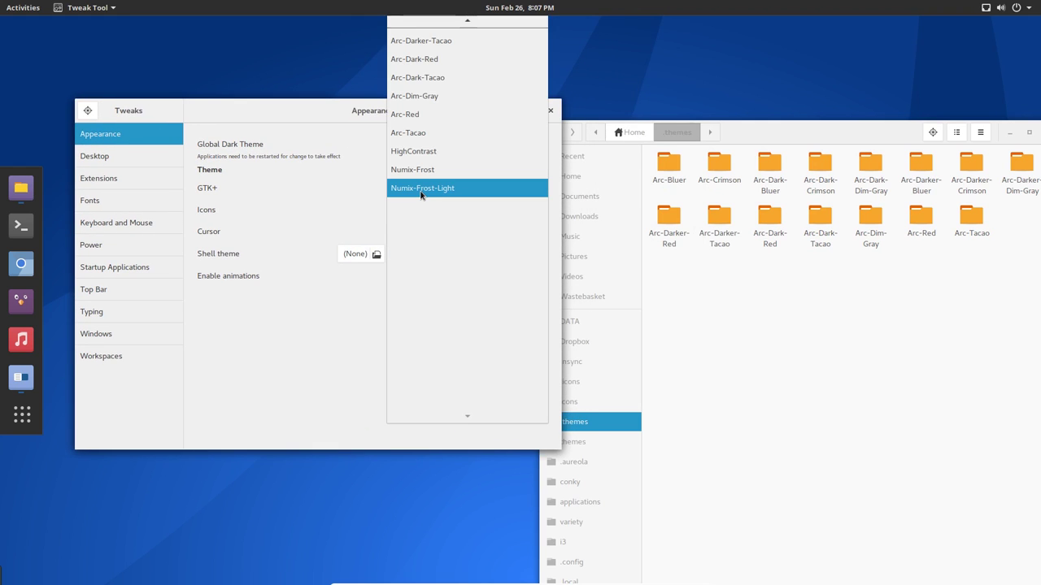
pyautogui.click(433, 114)
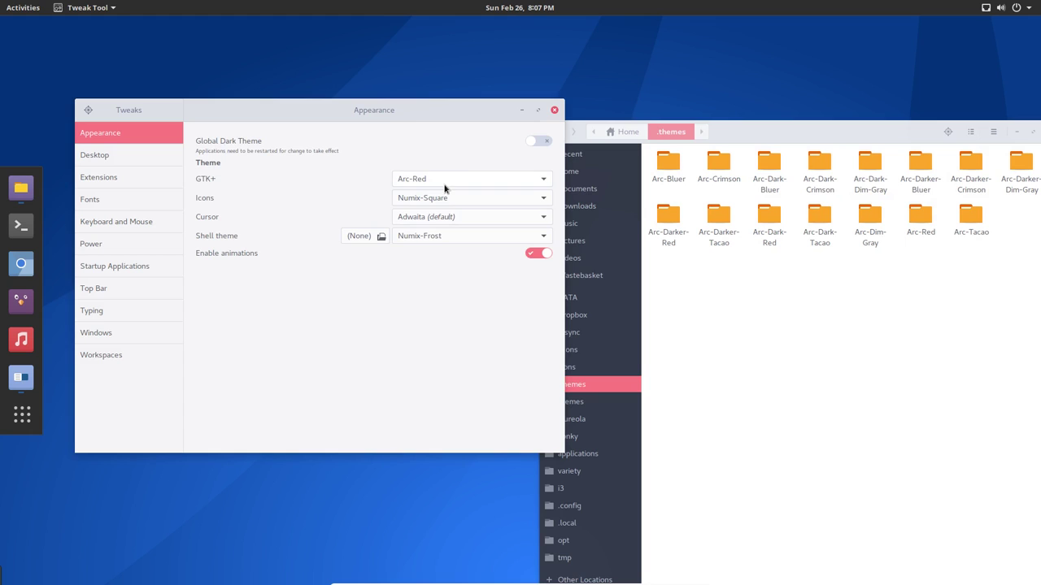
pyautogui.click(445, 183)
pyautogui.click(454, 168)
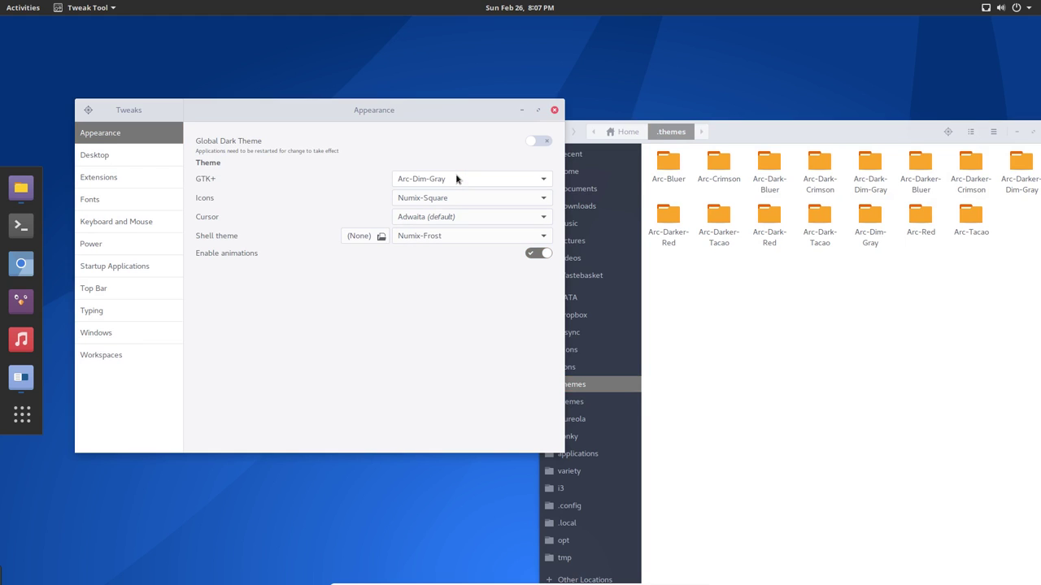
# Scroll the GTK+ theme dropdown through the Arc variants, settling on Arc-Dark-Crimson.
pyautogui.scroll(6, 456, 179)
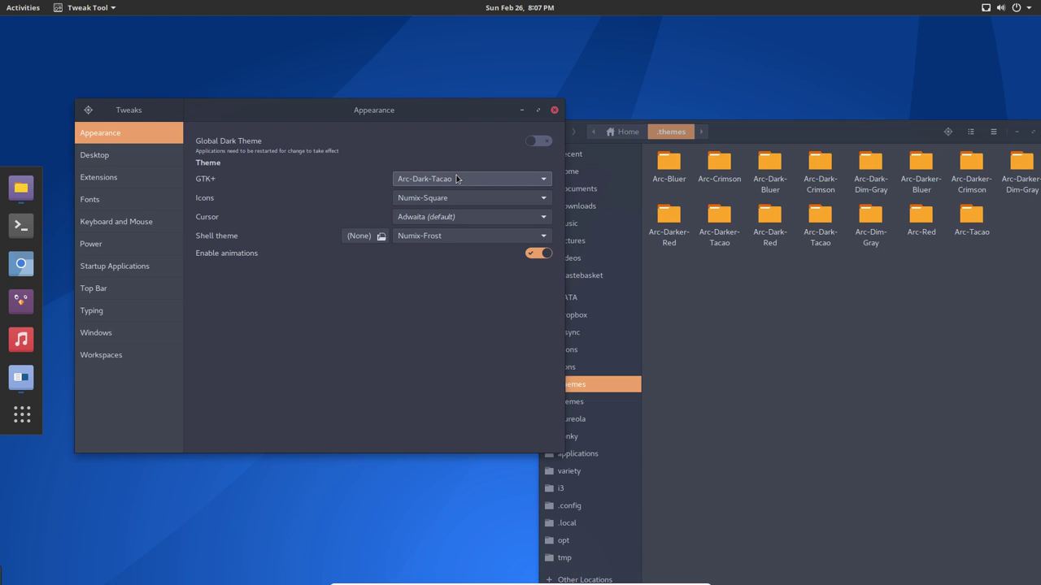
pyautogui.scroll(-4, 456, 179)
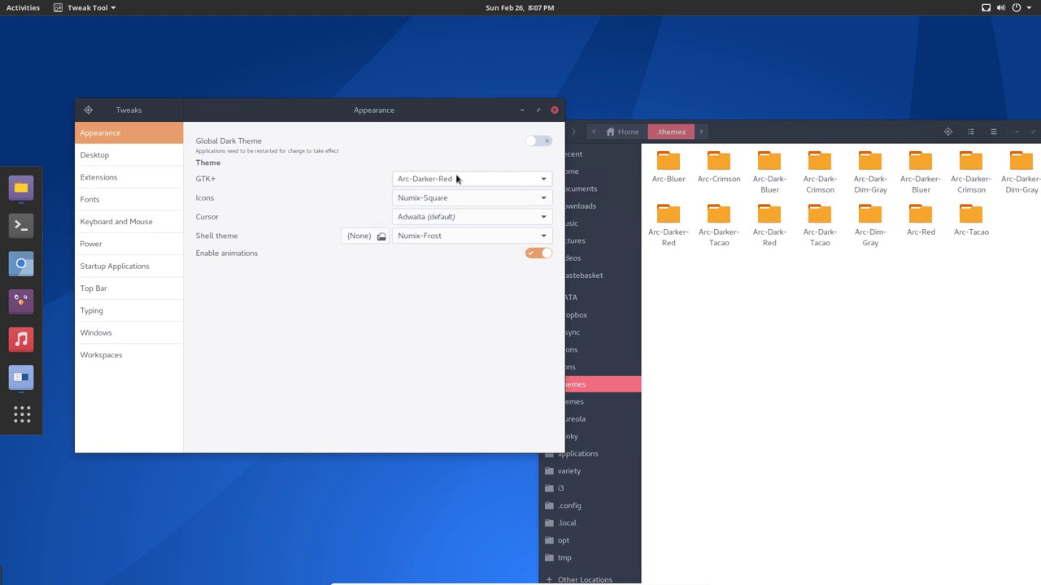
pyautogui.scroll(1, 456, 179)
pyautogui.scroll(-1, 456, 179)
pyautogui.scroll(4, 457, 178)
pyautogui.scroll(3, 456, 178)
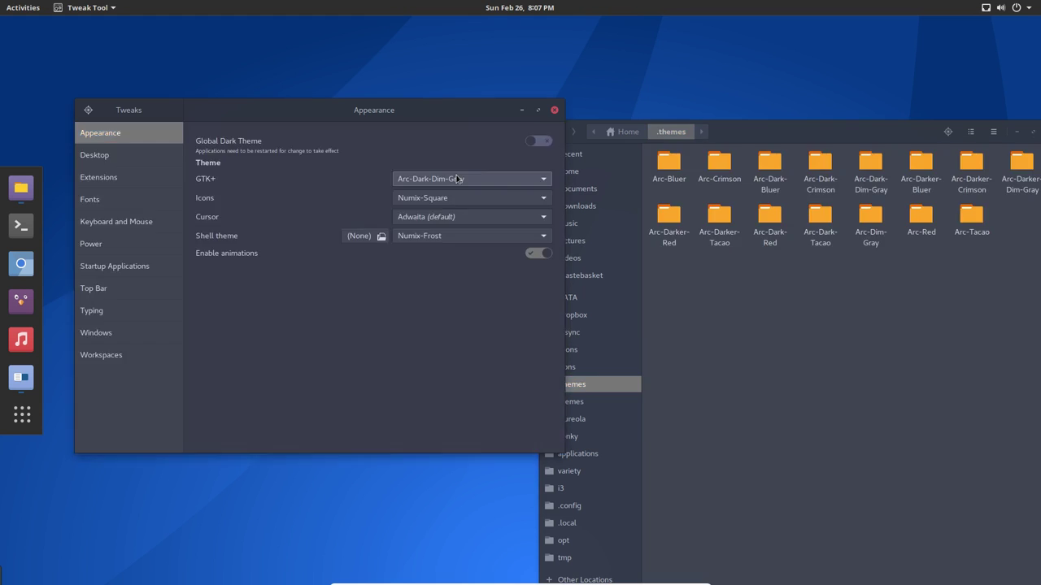
pyautogui.scroll(1, 456, 179)
pyautogui.scroll(2, 456, 178)
pyautogui.scroll(3, 456, 179)
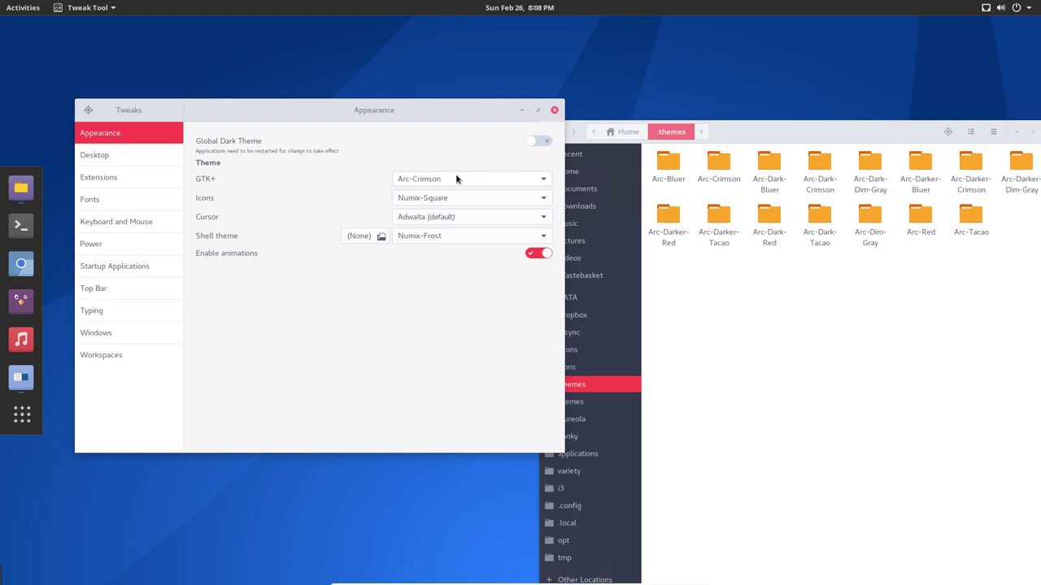
pyautogui.scroll(1, 456, 176)
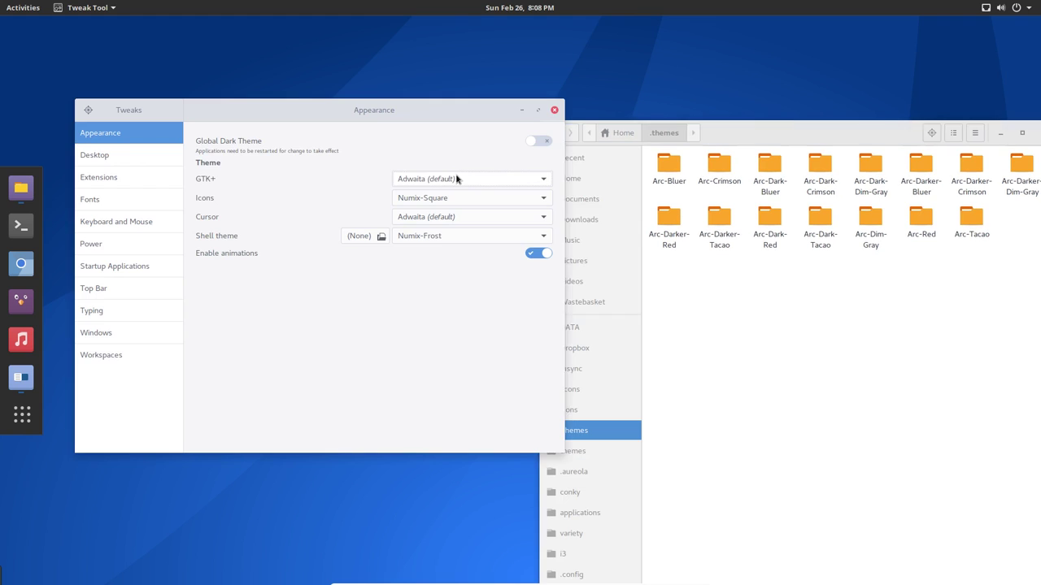
pyautogui.scroll(-4, 456, 179)
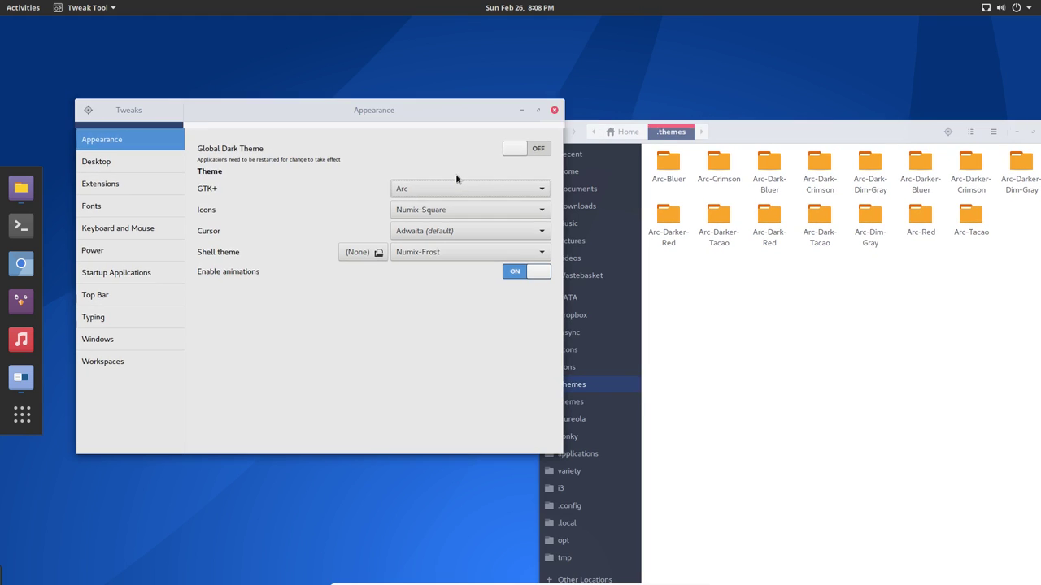
pyautogui.scroll(-1, 456, 179)
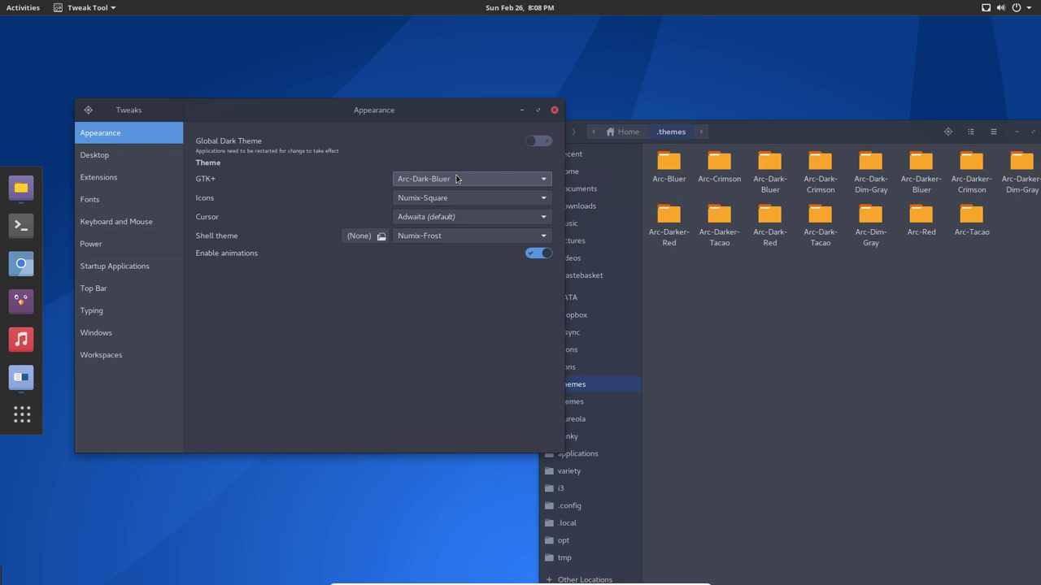
pyautogui.scroll(1, 456, 179)
pyautogui.scroll(-2, 457, 179)
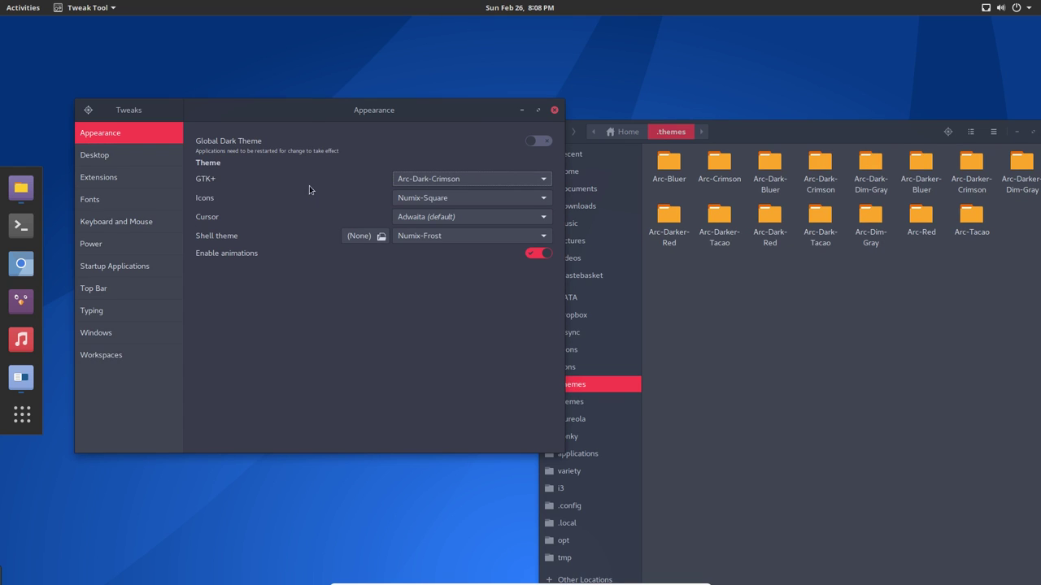
# Step through the Sardi icon themes, settling on Sardi-Mint-X-Grey.
pyautogui.click(446, 198)
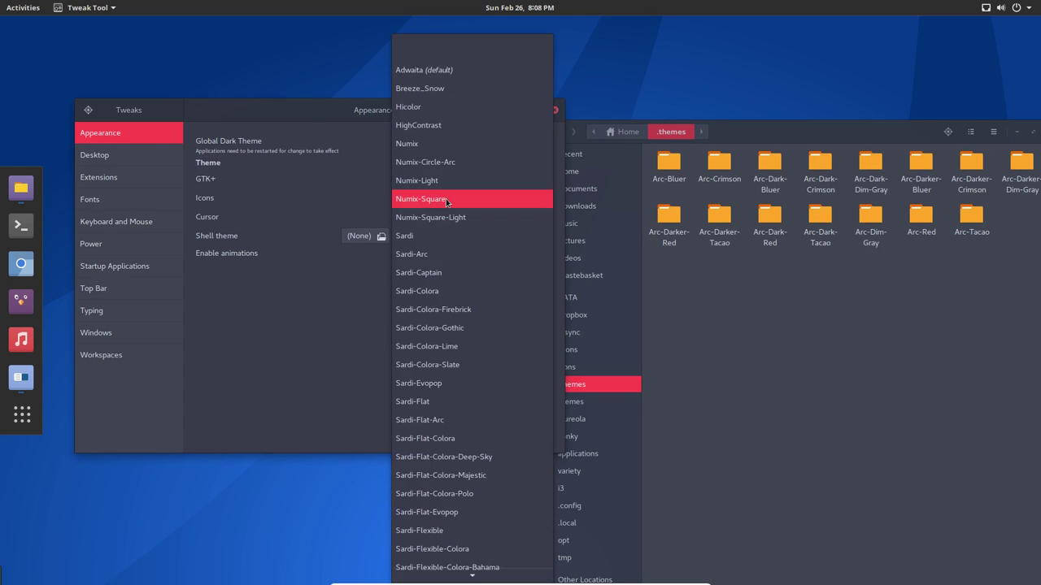
pyautogui.press('Escape')
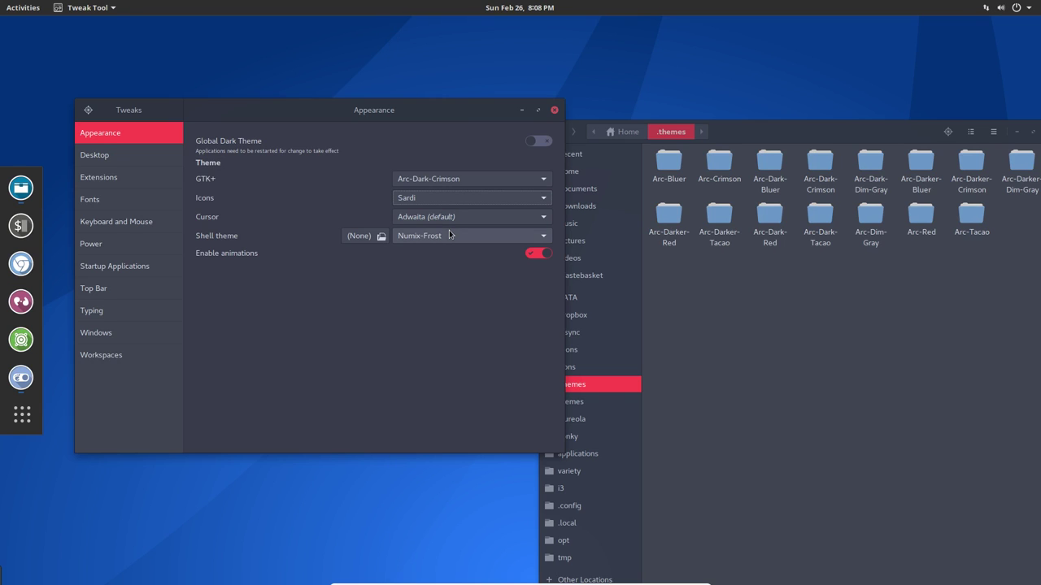
pyautogui.press('Down')
pyautogui.press('Down')
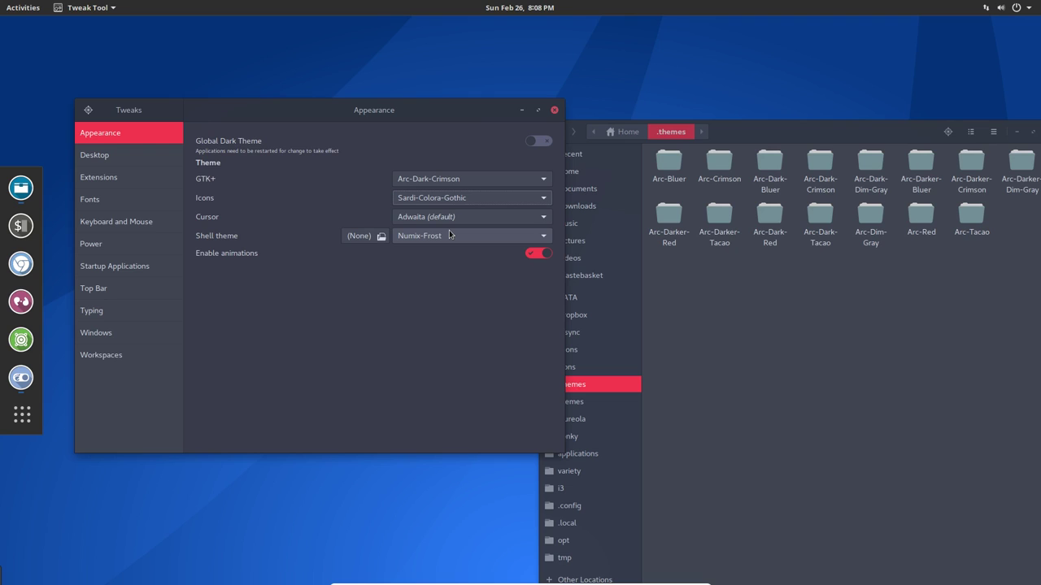
pyautogui.press('Down')
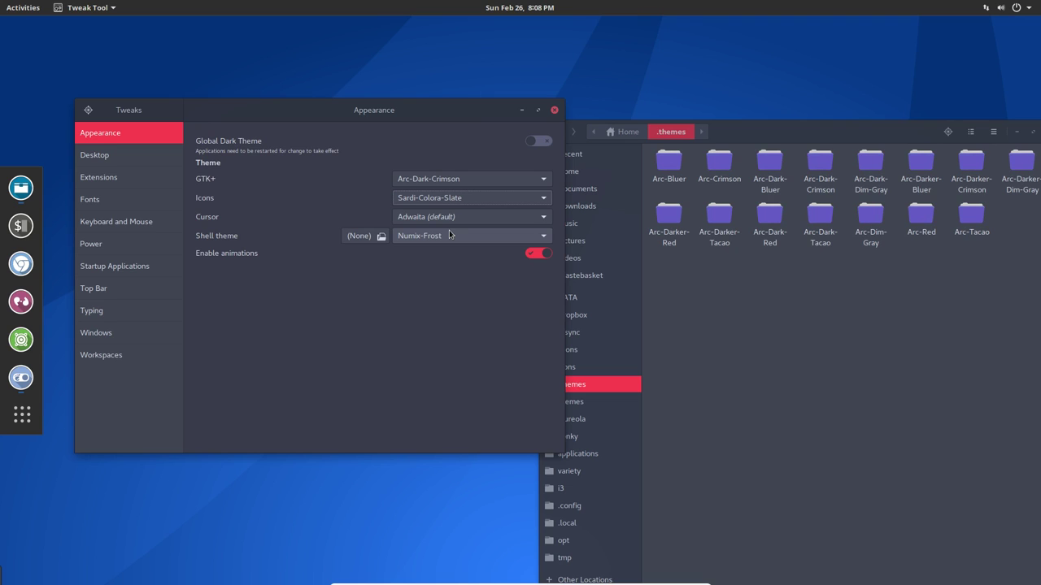
pyautogui.press('Down')
pyautogui.press('Down')
pyautogui.press('Down')
pyautogui.press('Down')
pyautogui.press('Down')
pyautogui.press('Down')
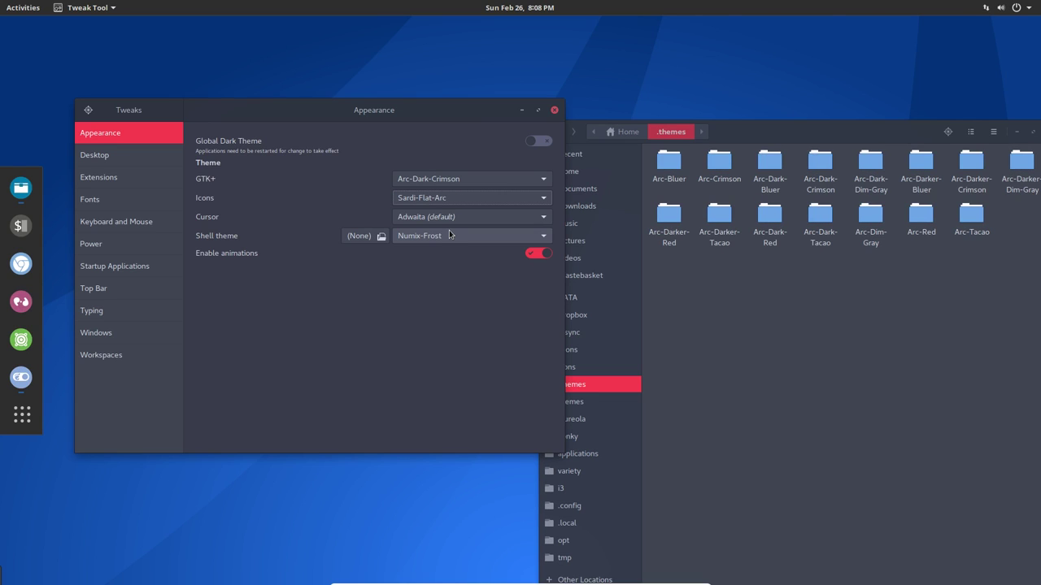
pyautogui.press('Down')
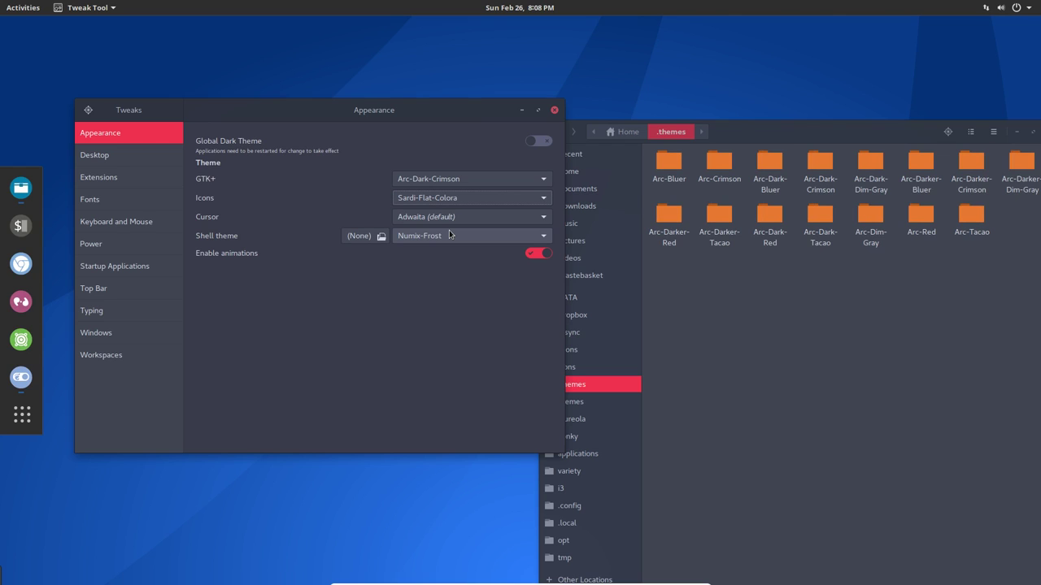
pyautogui.press('Down')
pyautogui.press('Down')
pyautogui.press('Down')
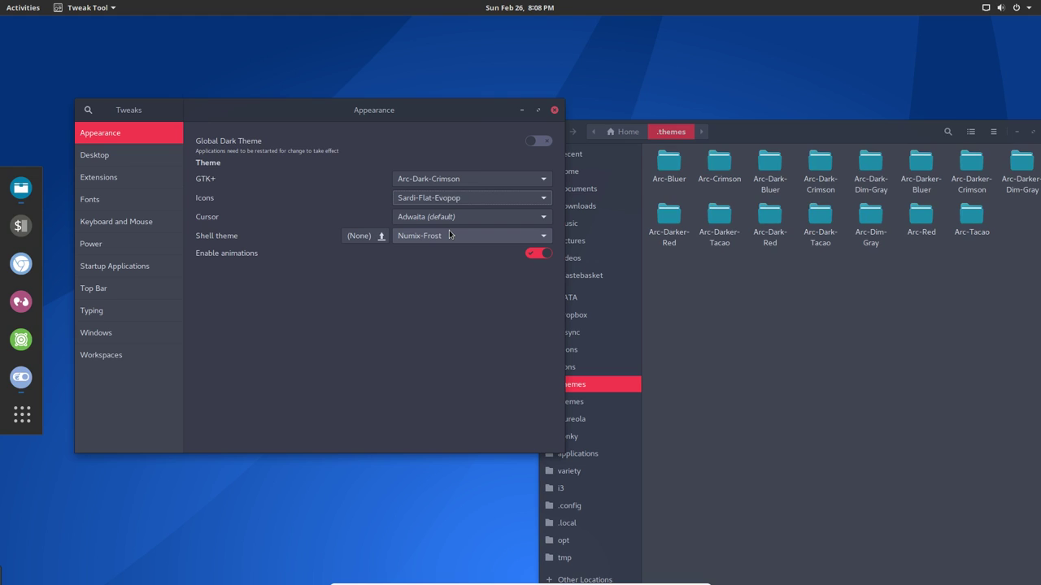
pyautogui.press('Down')
pyautogui.press('Down')
pyautogui.press('Down')
pyautogui.press('Down')
pyautogui.press('Down')
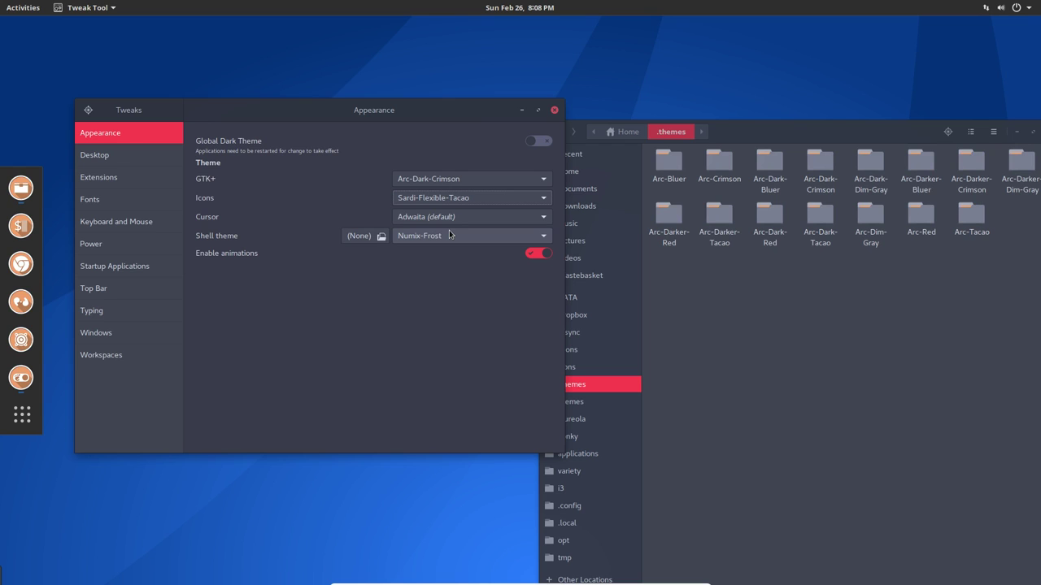
pyautogui.press('Down')
pyautogui.press('Down')
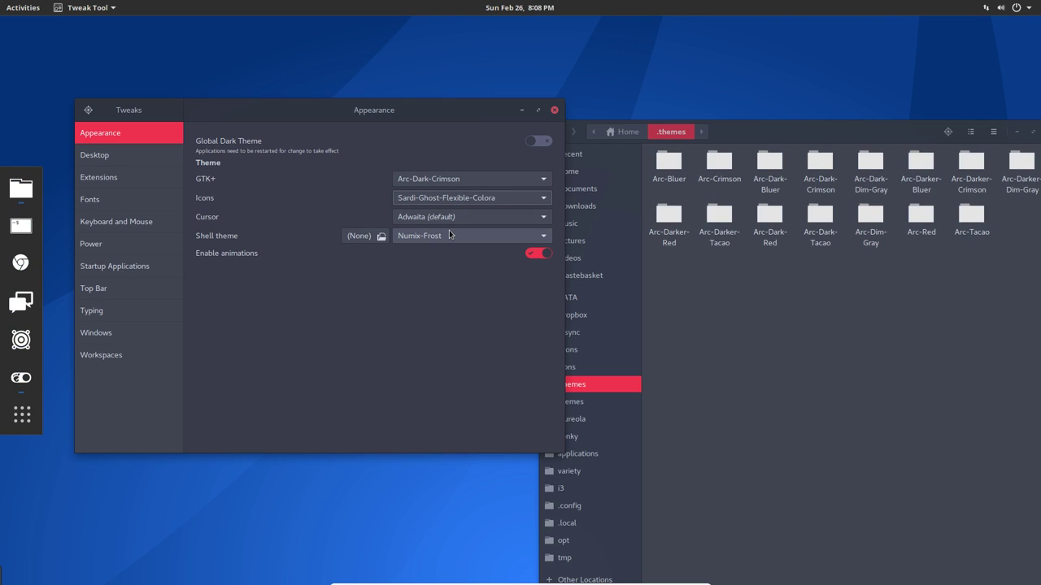
pyautogui.press('Down')
pyautogui.press('Down')
pyautogui.press('Down')
pyautogui.press('Down')
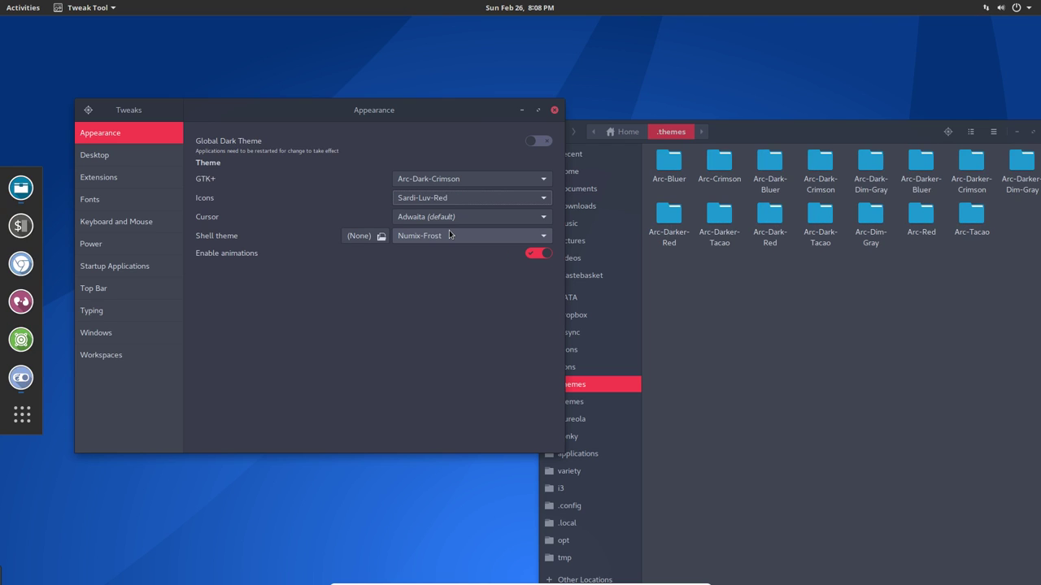
pyautogui.press('Down')
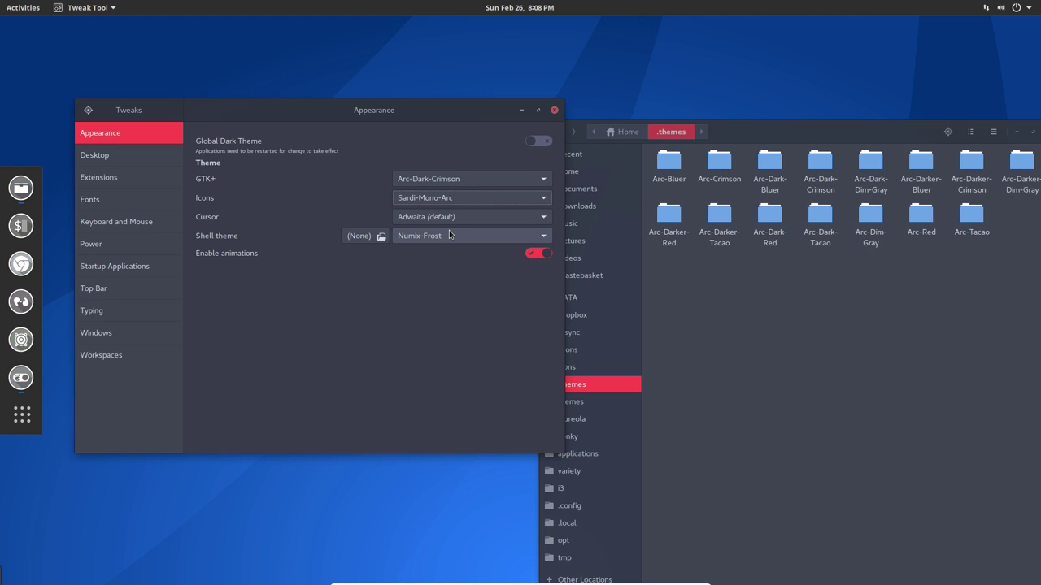
pyautogui.press('Down')
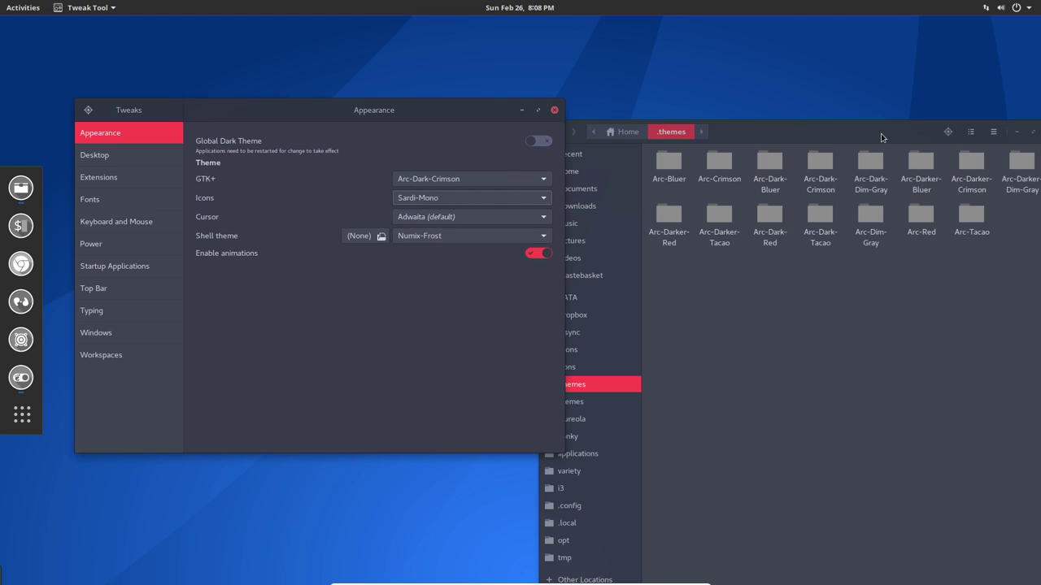
# Hide the dot-files in the Files Home folder with Ctrl+H.
pyautogui.click(634, 133)
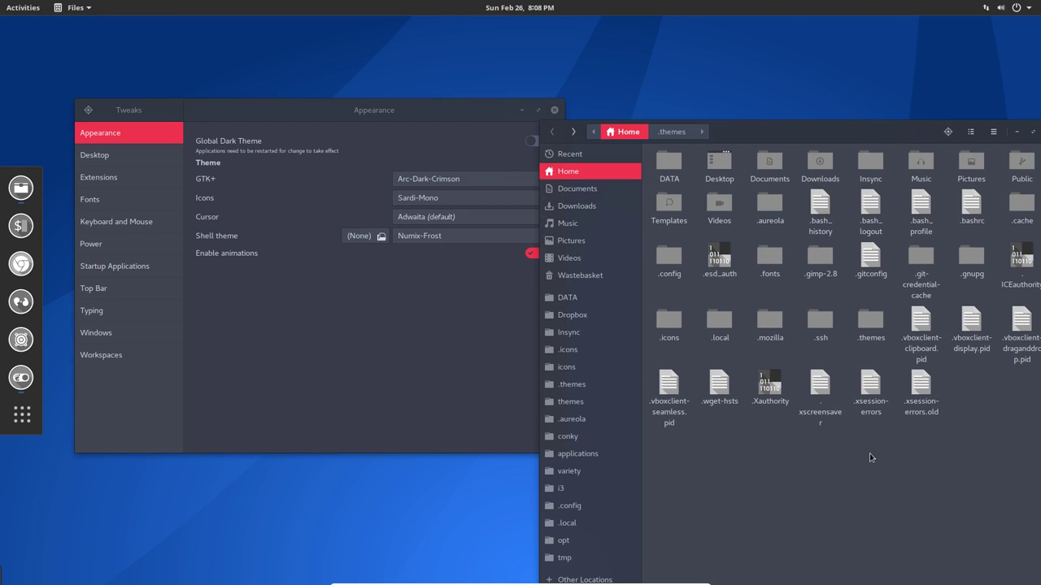
pyautogui.hotkey('ctrl', 'h')
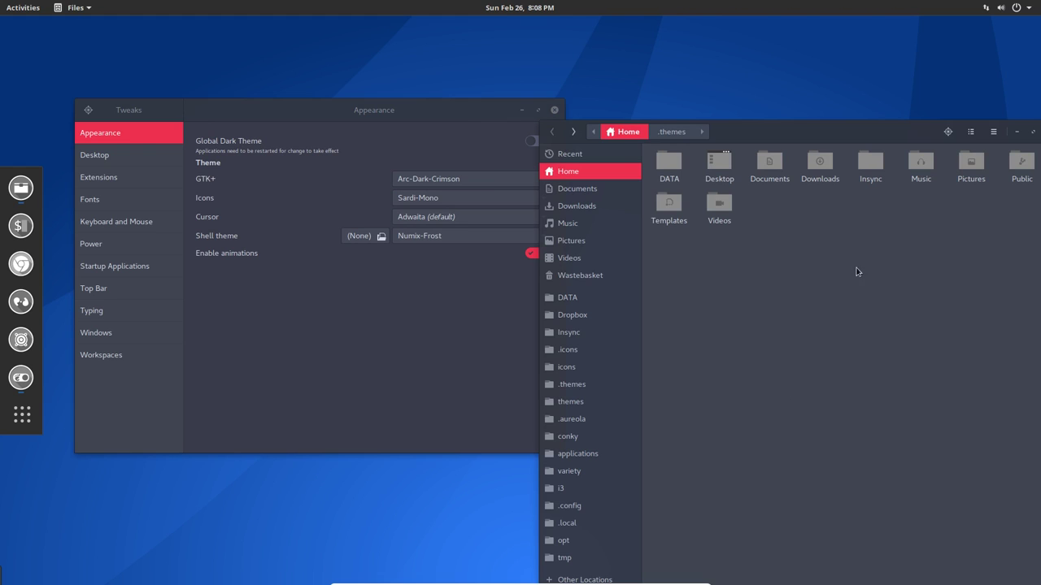
pyautogui.scroll(1, 456, 197)
pyautogui.click(439, 216)
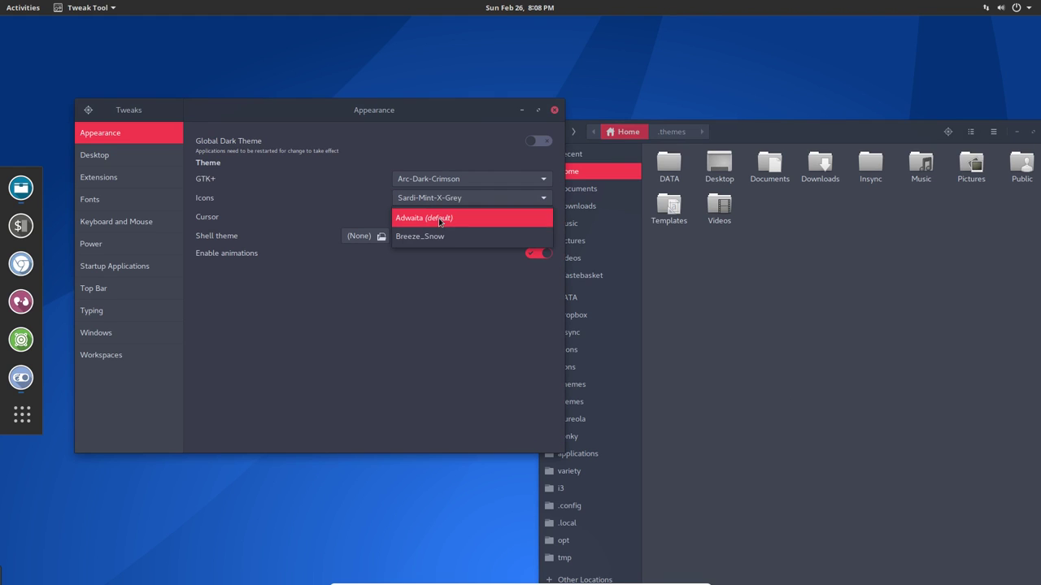
# Set the cursor theme to Breeze_Snow, then try the Arc-Dark shell theme and preview it in Activities.
pyautogui.click(444, 236)
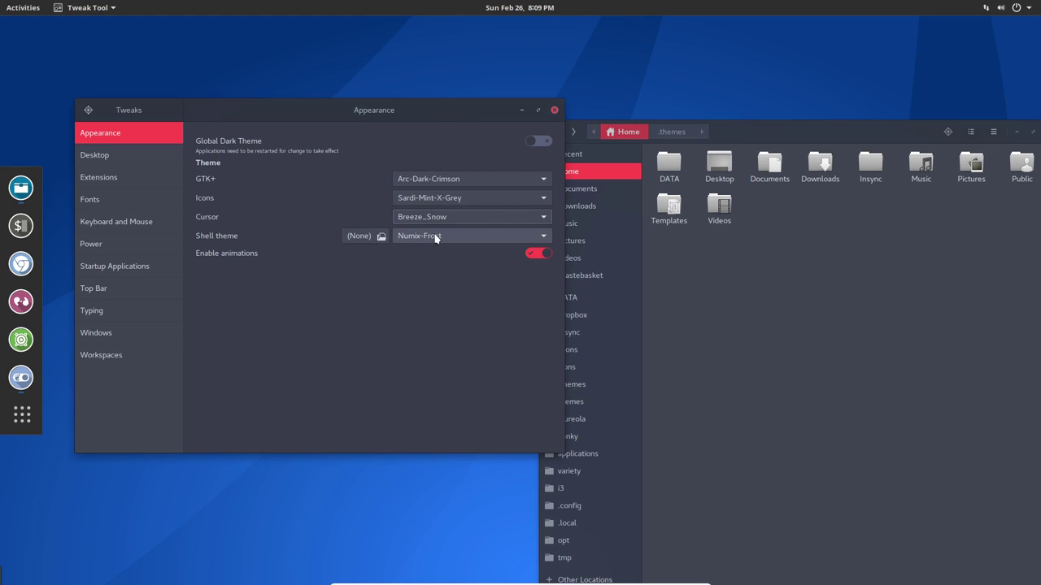
pyautogui.click(435, 238)
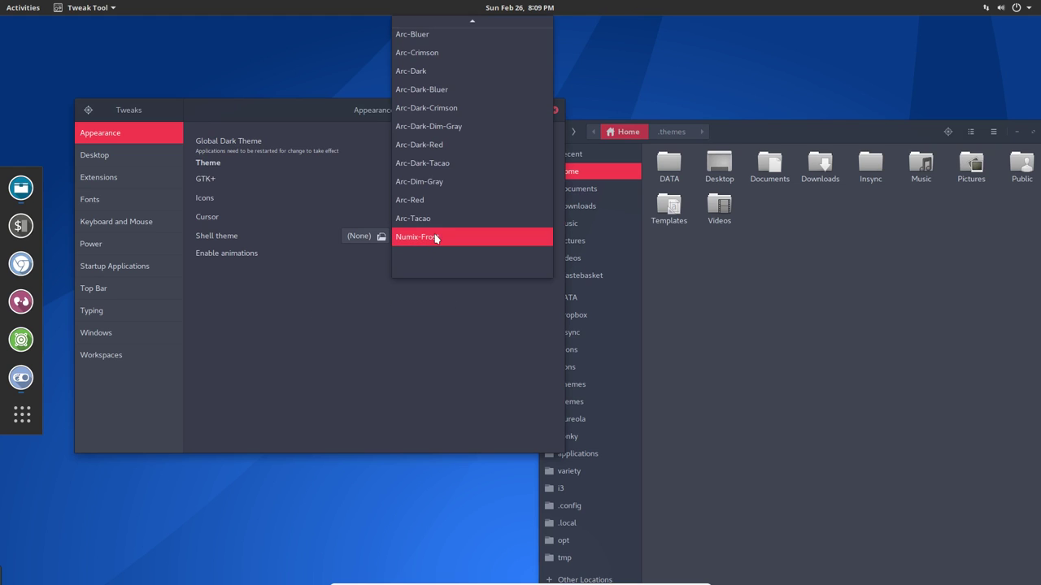
pyautogui.click(453, 71)
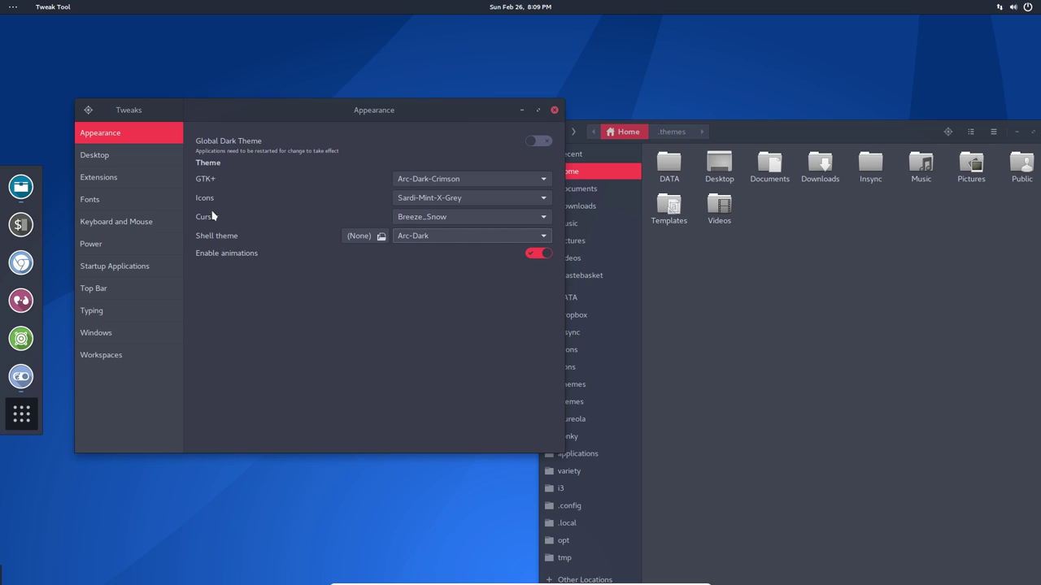
pyautogui.click(7, 6)
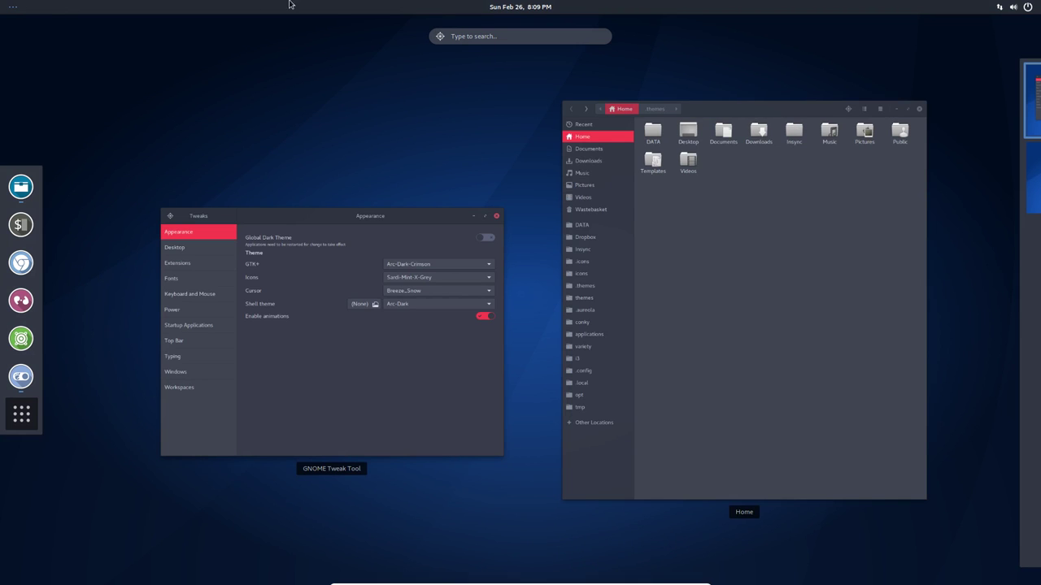
# Switch the shell theme to Arc-Dim-Gray.
pyautogui.click(366, 279)
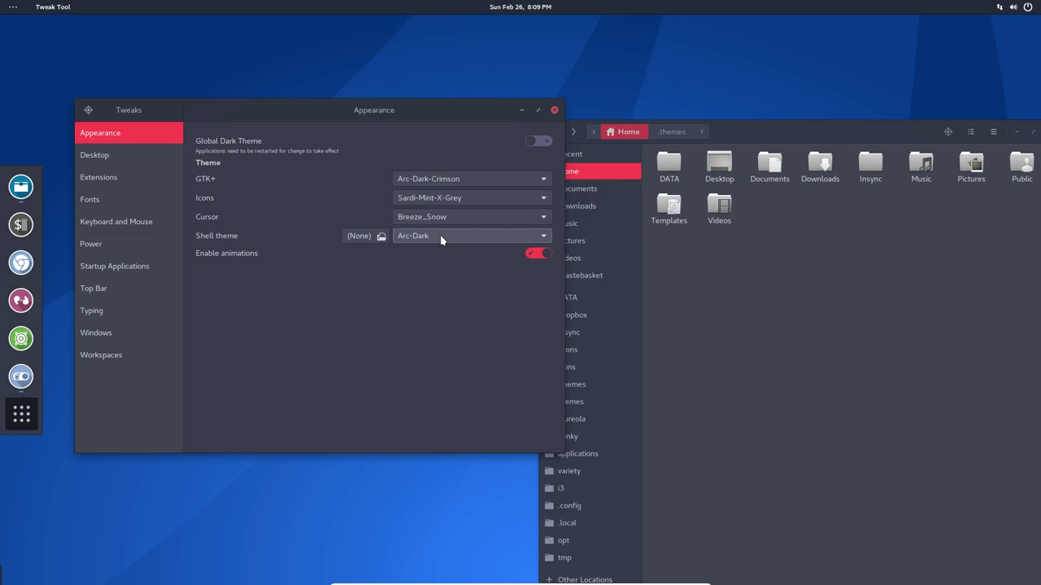
pyautogui.click(440, 235)
pyautogui.click(437, 182)
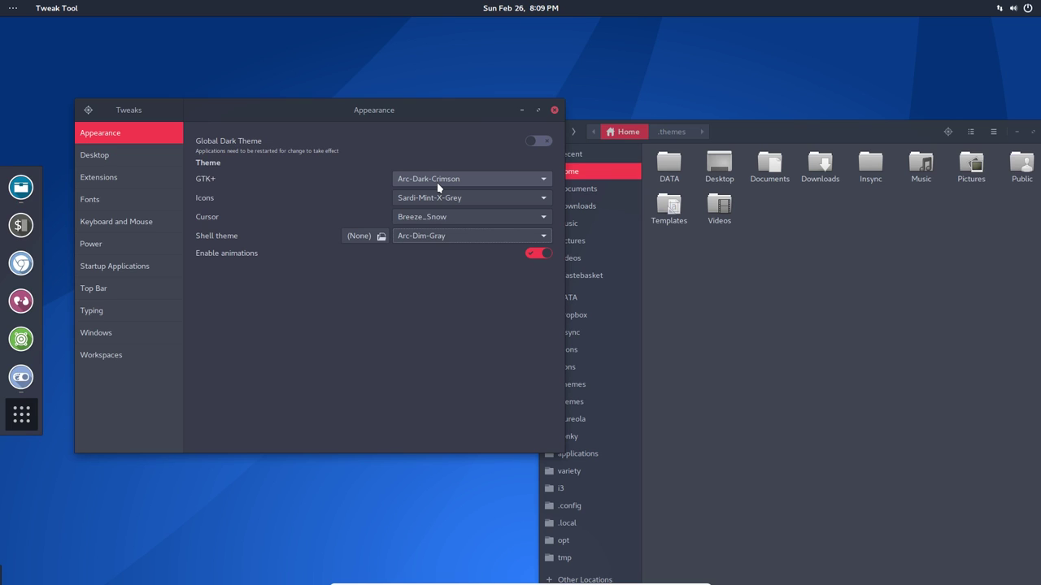
# Open .themes/Arc-Dark-Crimson/gnome-shell in Files, showing its assets folders and gnome-shell.css.
pyautogui.click(736, 424)
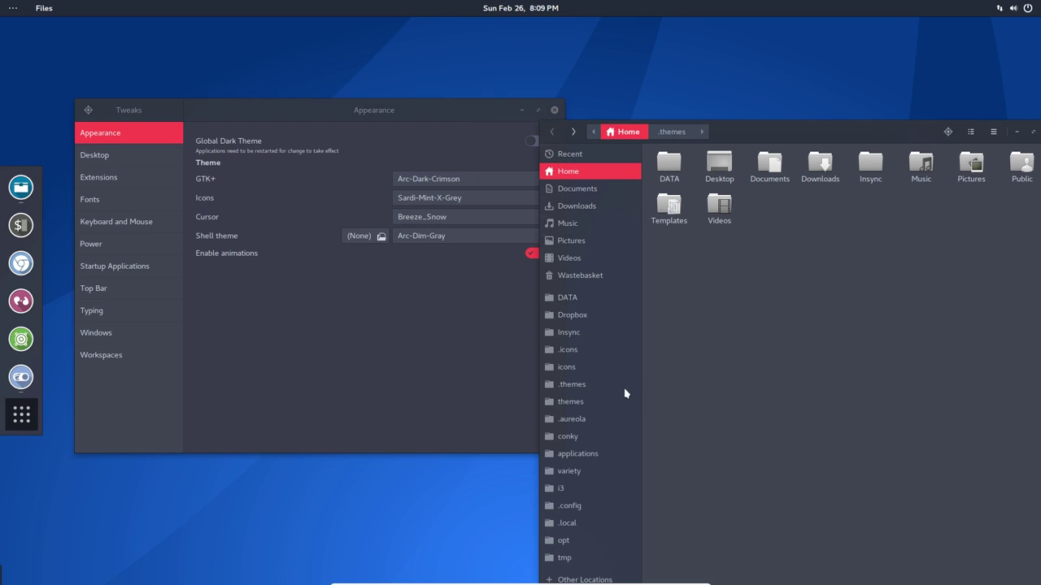
pyautogui.click(599, 388)
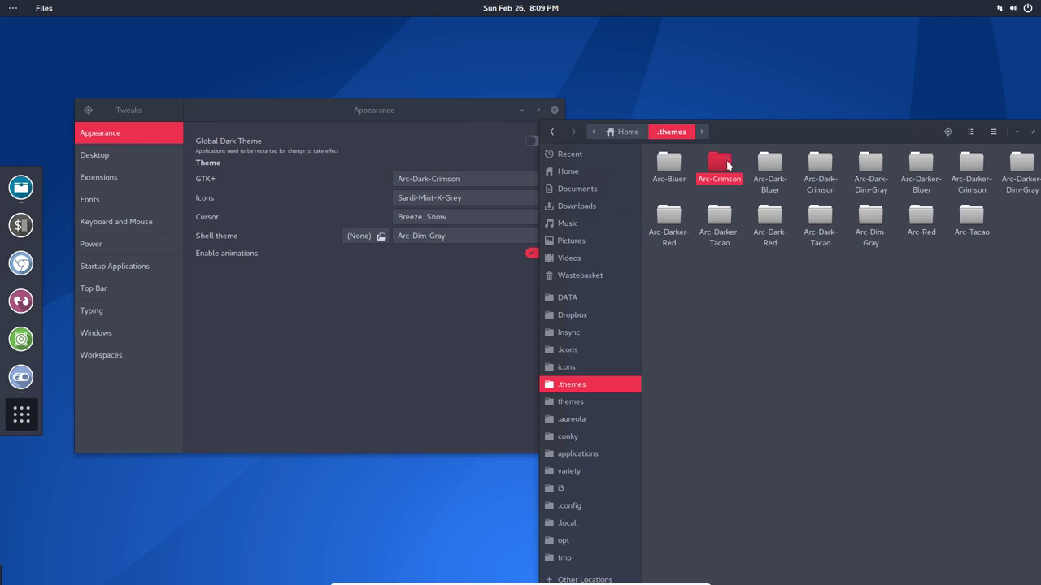
pyautogui.click(770, 165)
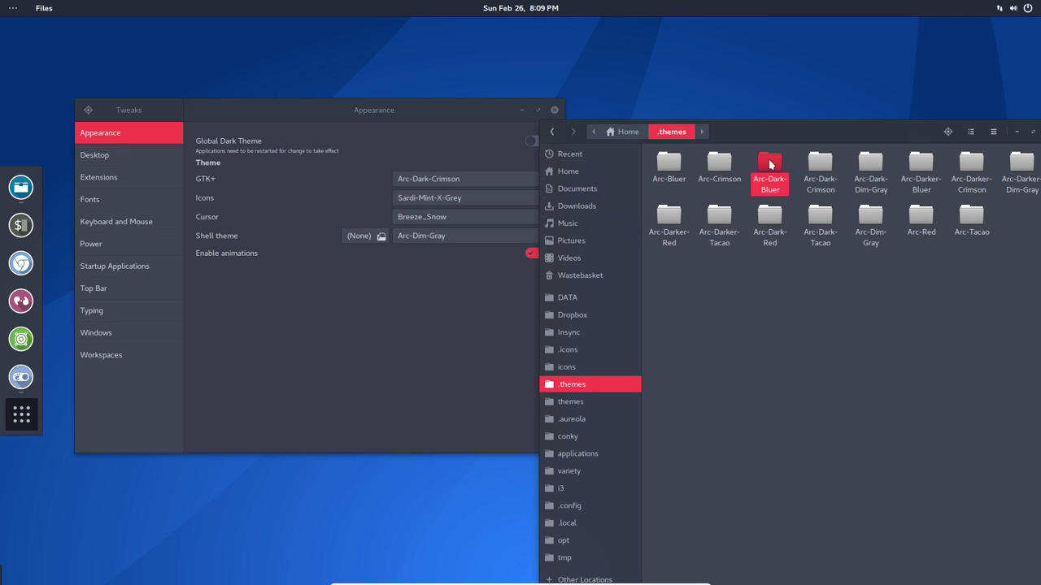
pyautogui.click(822, 167)
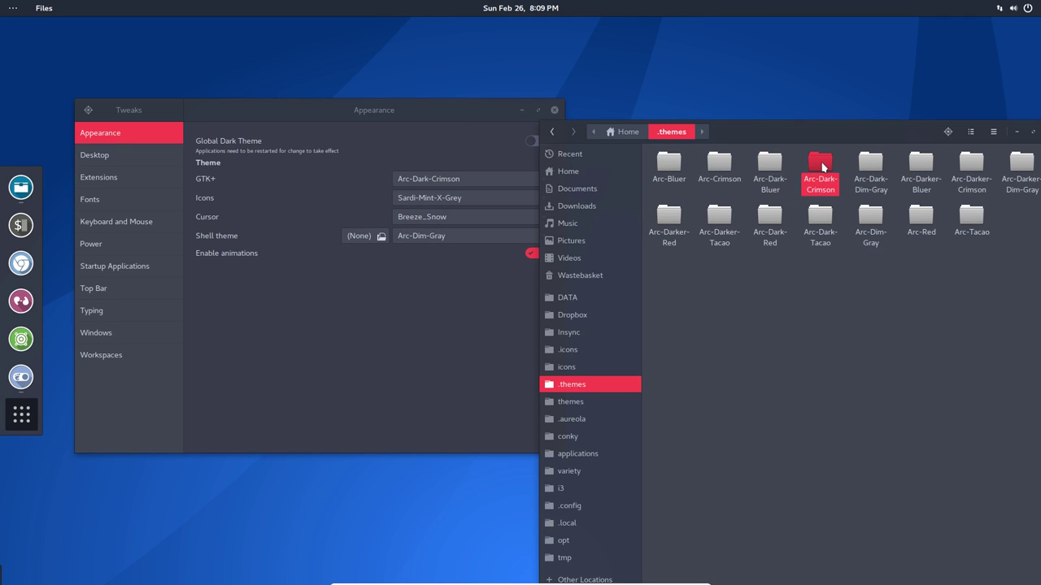
pyautogui.doubleClick(824, 168)
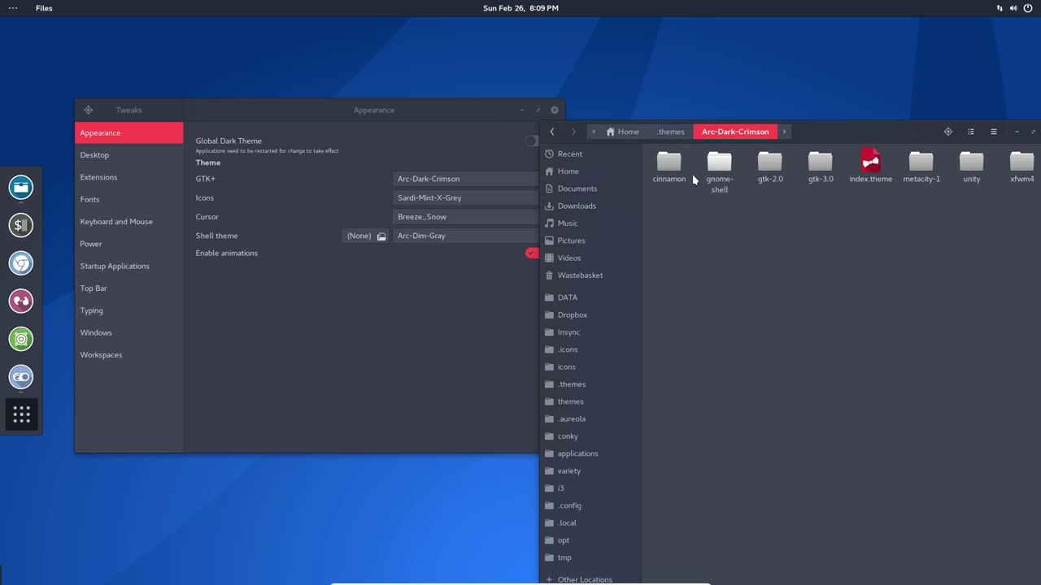
pyautogui.doubleClick(718, 172)
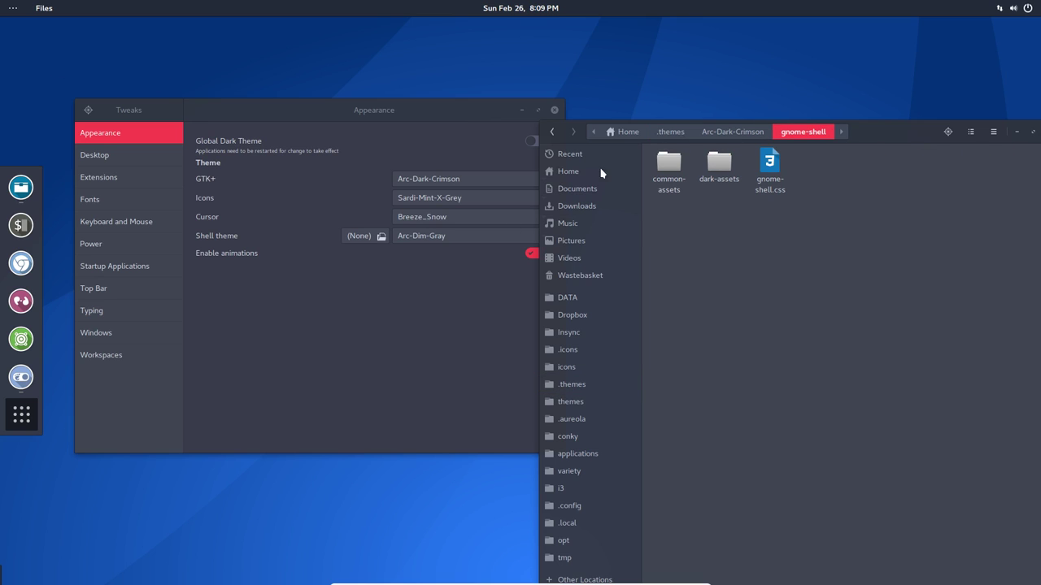
pyautogui.doubleClick(769, 167)
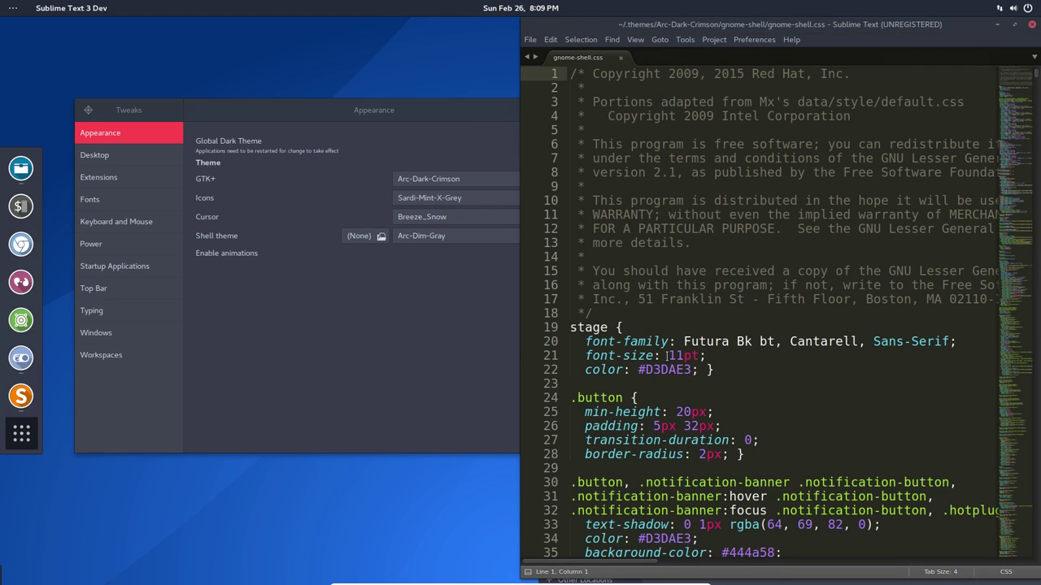
pyautogui.moveTo(667, 355); pyautogui.dragTo(686, 355)
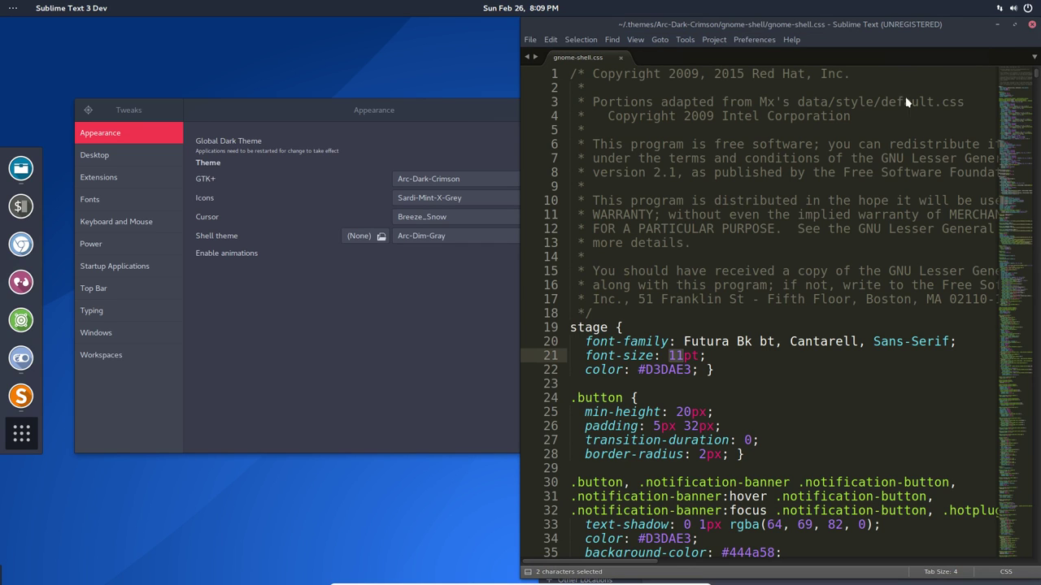
pyautogui.hotkey('ctrl', 'q')
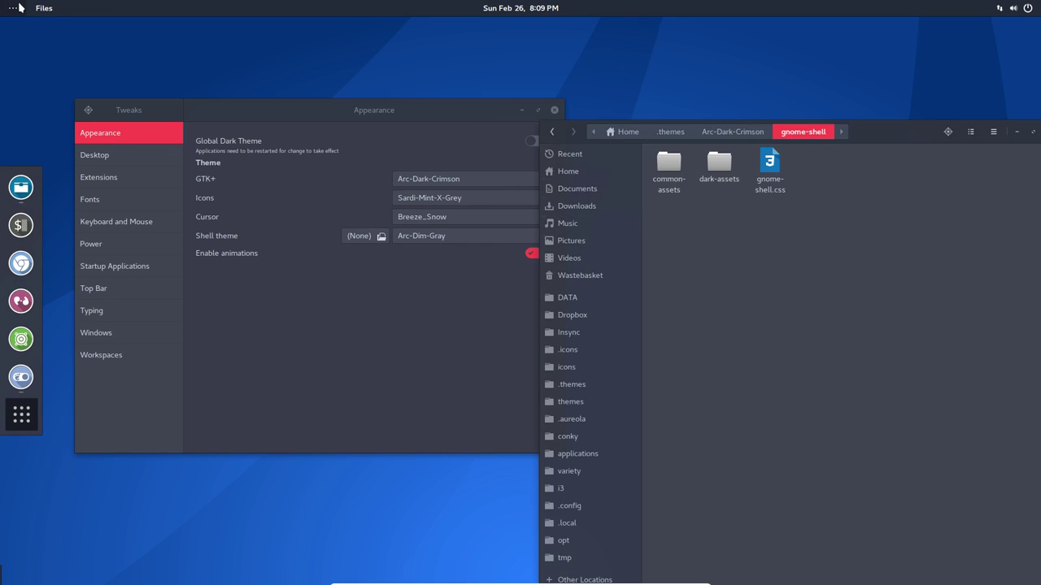
# Bring Tweaks forward and toggle Global Dark Theme off and back on, leaving it enabled.
pyautogui.click(18, 7)
pyautogui.click(567, 274)
pyautogui.click(238, 240)
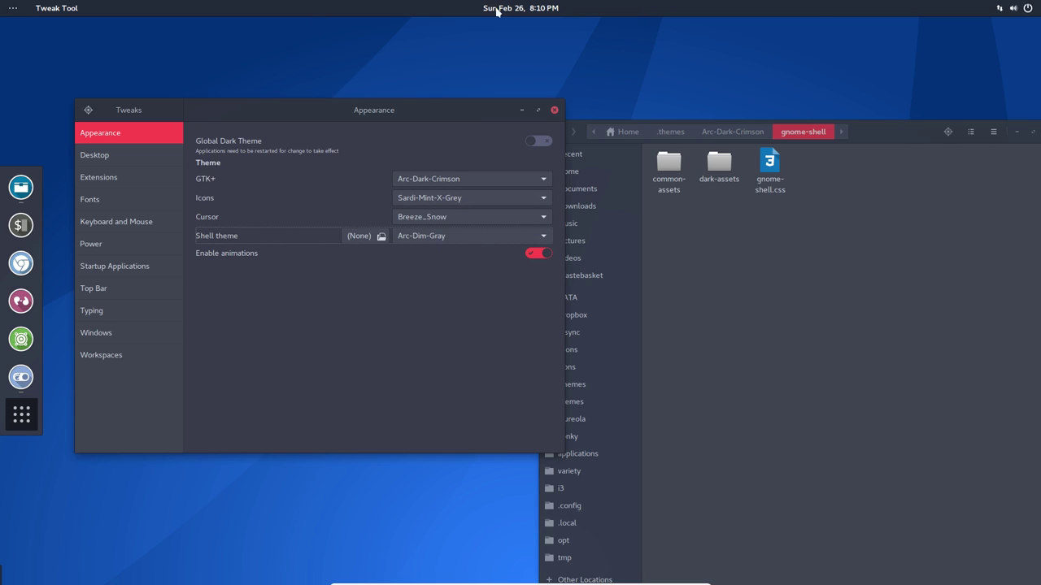
pyautogui.click(20, 8)
pyautogui.click(20, 8)
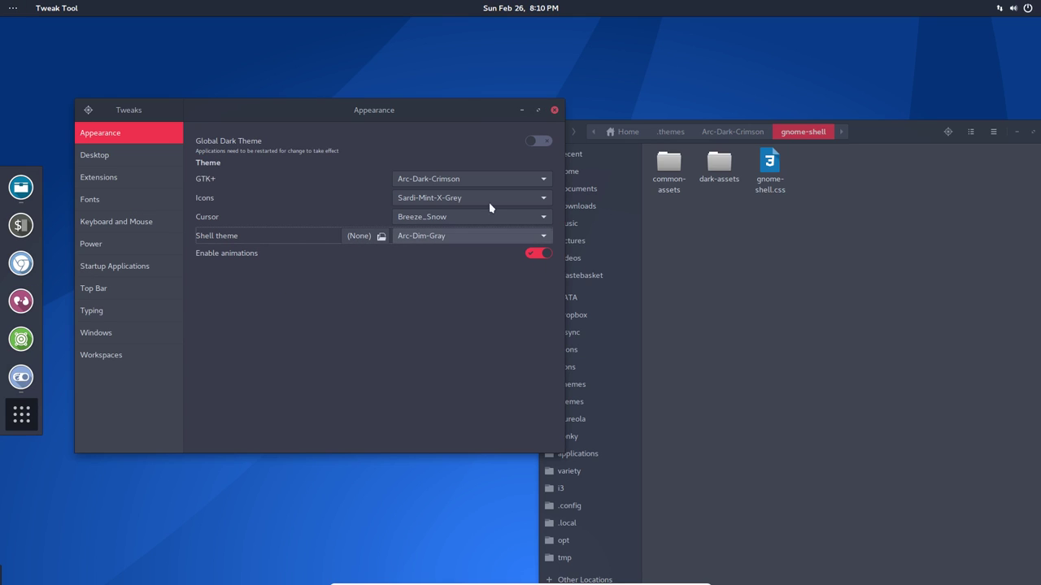
pyautogui.click(533, 142)
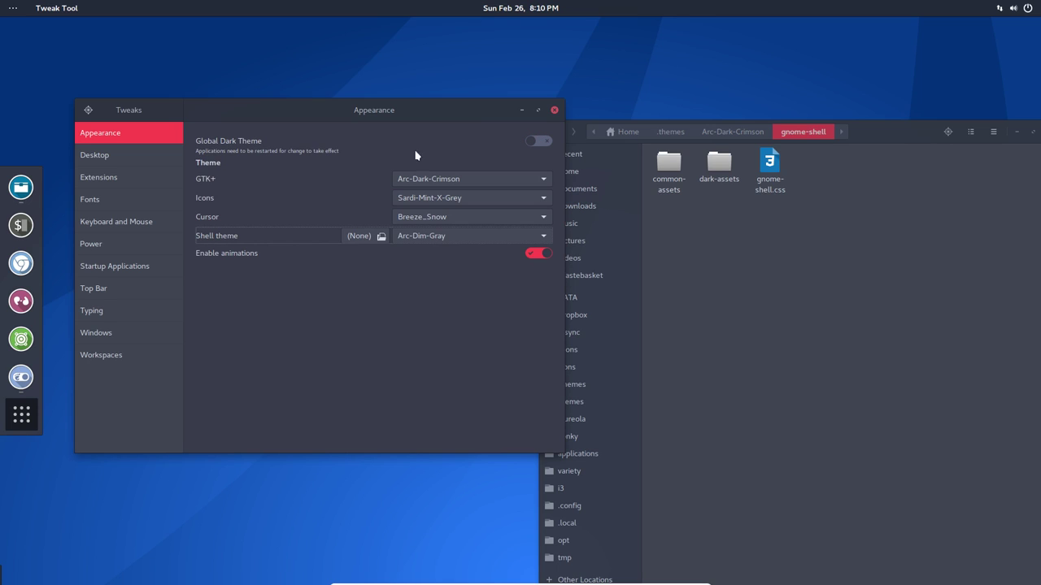
pyautogui.click(539, 143)
# Close Tweaks, then move the Files window into view and close it.
pyautogui.click(555, 110)
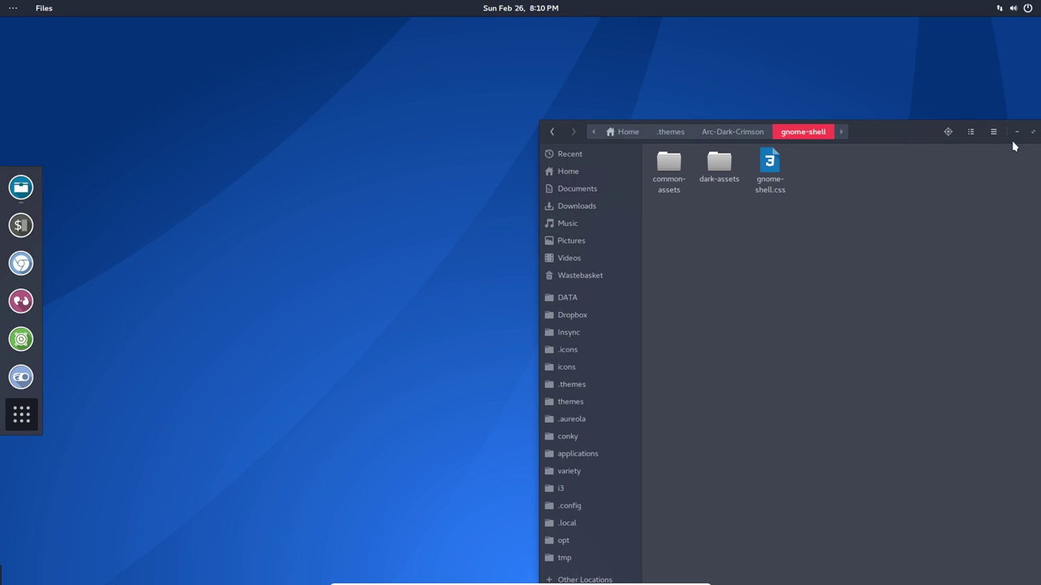
pyautogui.moveTo(1026, 136); pyautogui.dragTo(857, 140)
pyautogui.click(883, 135)
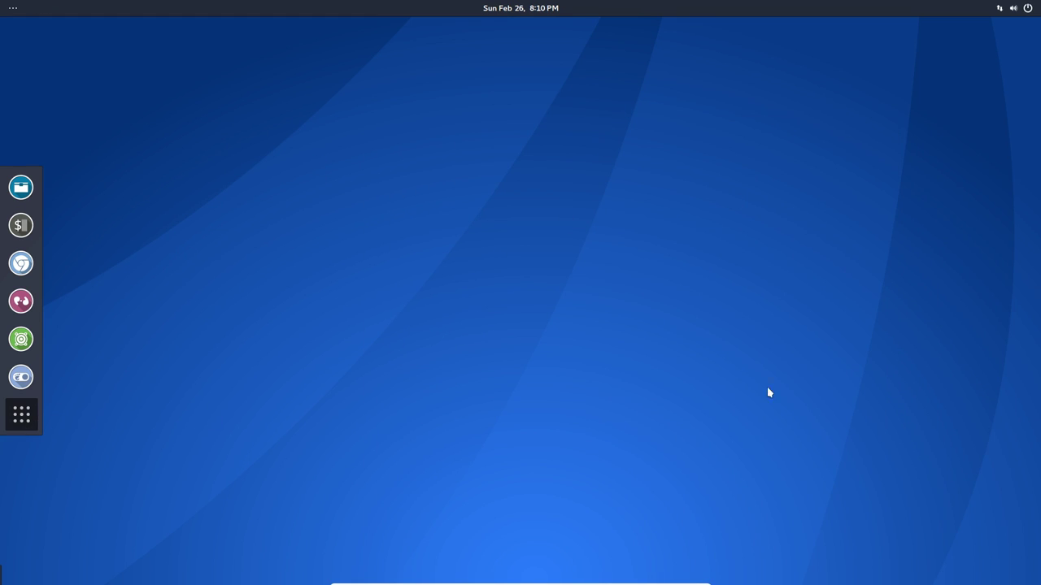
# Page through all five application pages and back to the first.
pyautogui.click(22, 416)
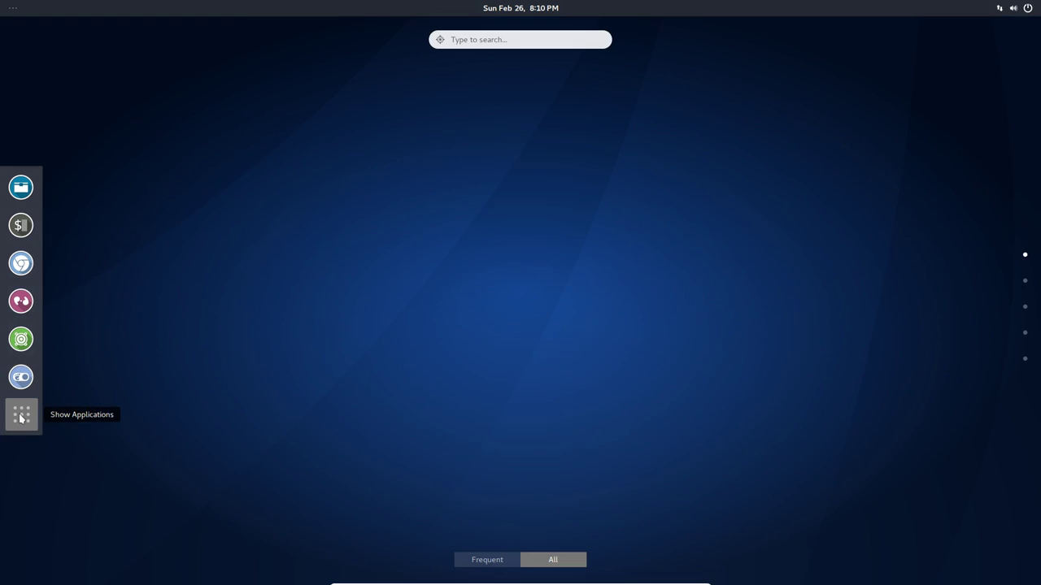
pyautogui.click(1026, 281)
pyautogui.click(1025, 306)
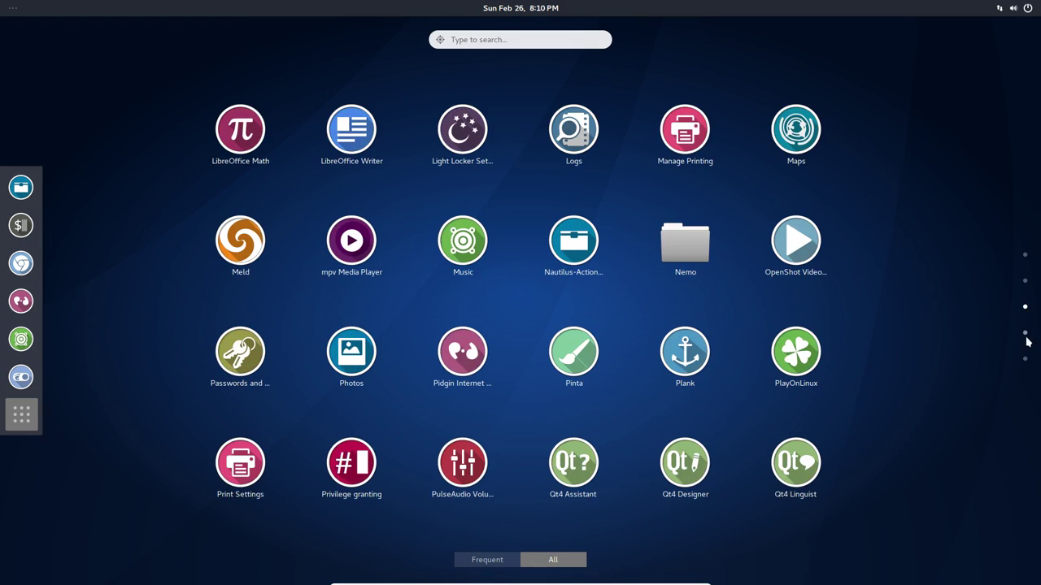
pyautogui.click(1025, 334)
pyautogui.click(1025, 359)
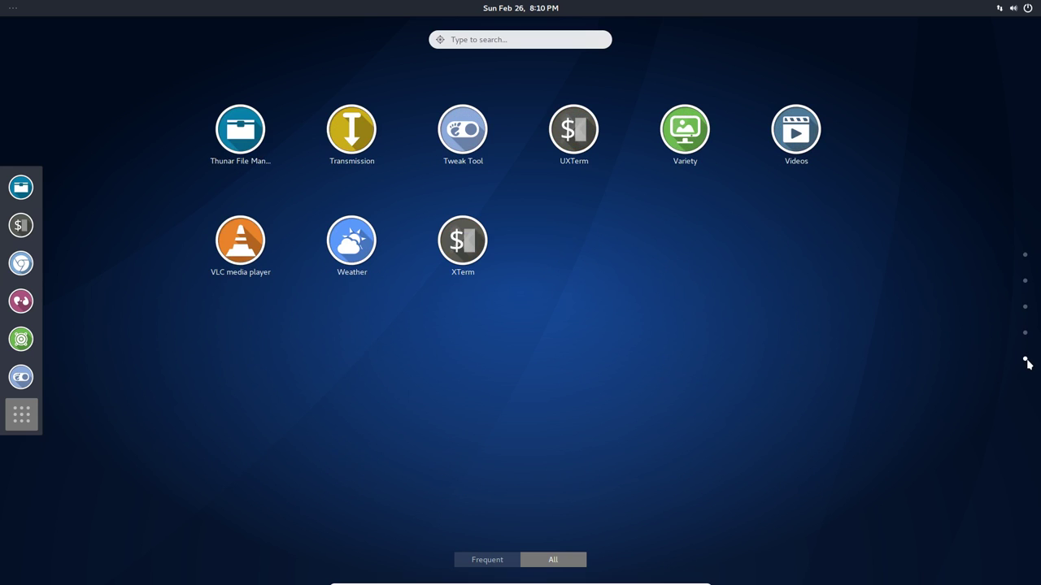
pyautogui.click(1025, 333)
pyautogui.click(1026, 306)
pyautogui.click(1025, 280)
pyautogui.click(1025, 255)
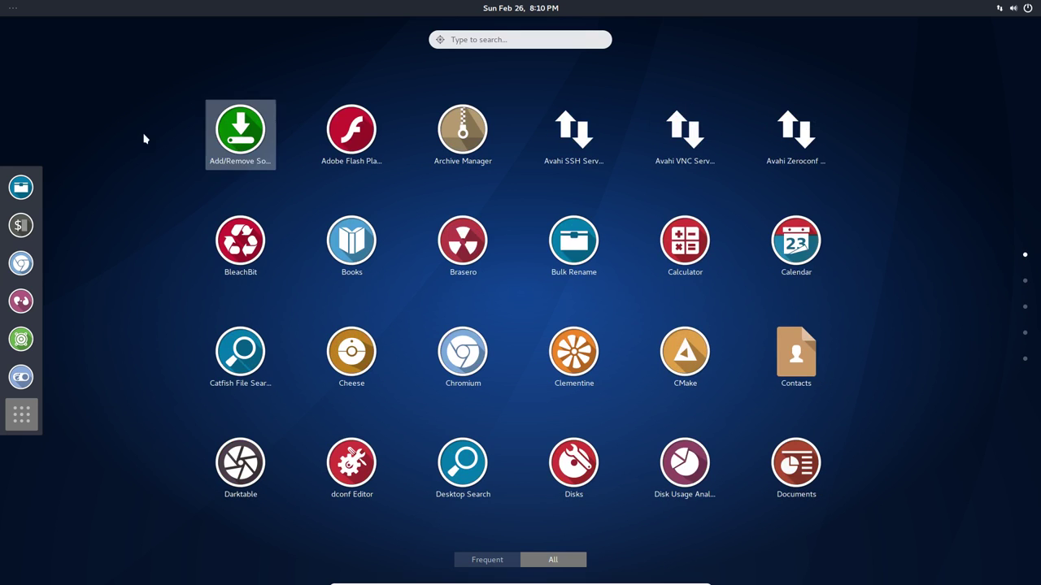
# Relaunch Tweak Tool and set the icon theme to Sardi-Mono.
pyautogui.click(22, 378)
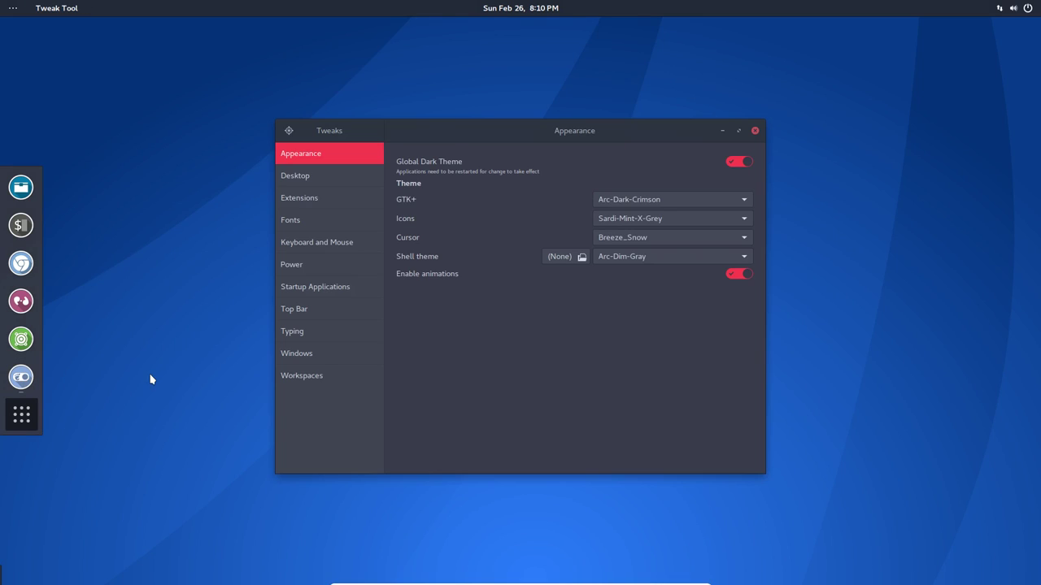
pyautogui.click(657, 219)
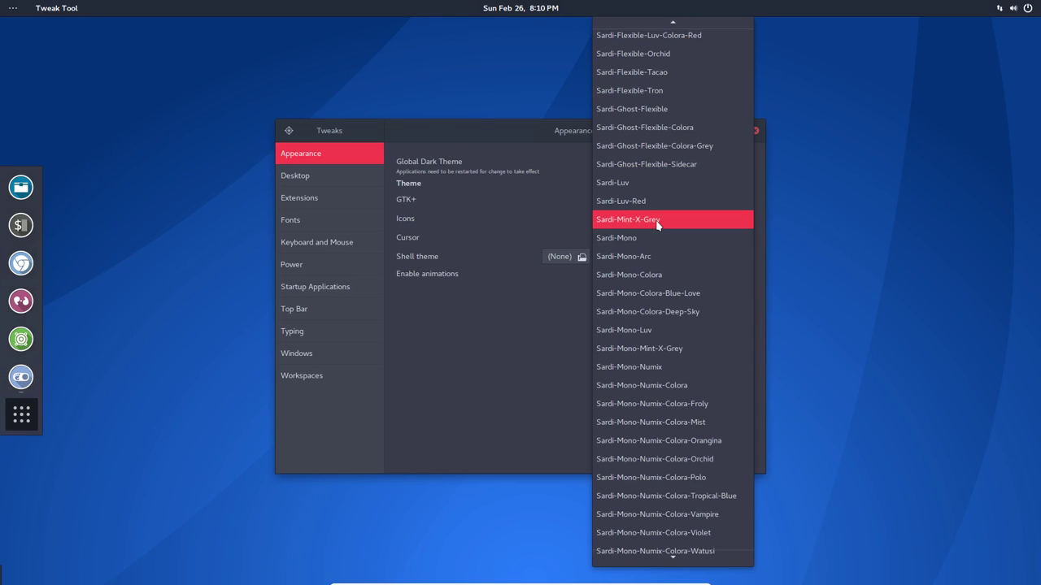
pyautogui.click(663, 241)
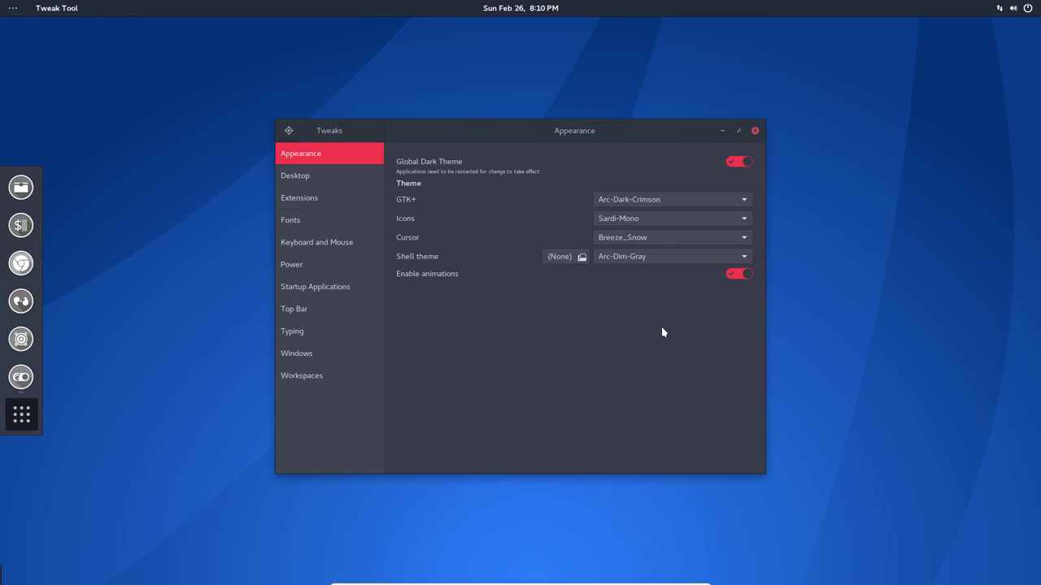
pyautogui.click(754, 130)
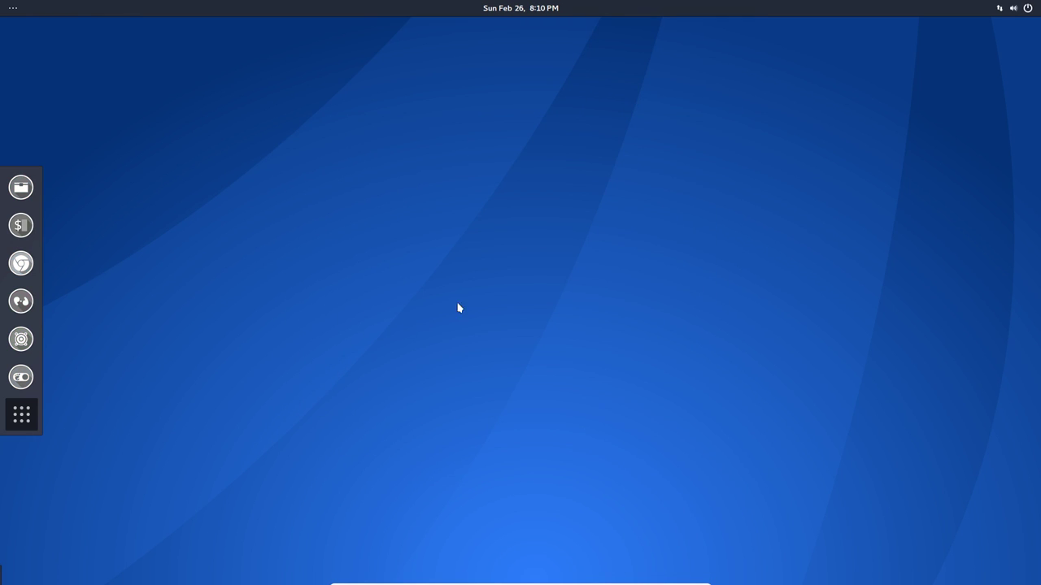
pyautogui.click(18, 418)
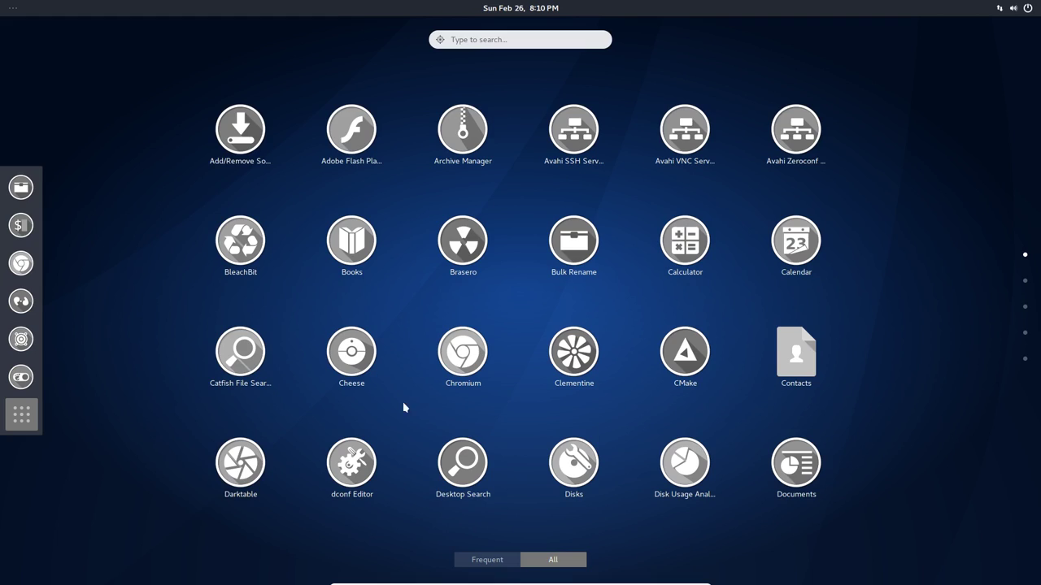
pyautogui.click(1024, 280)
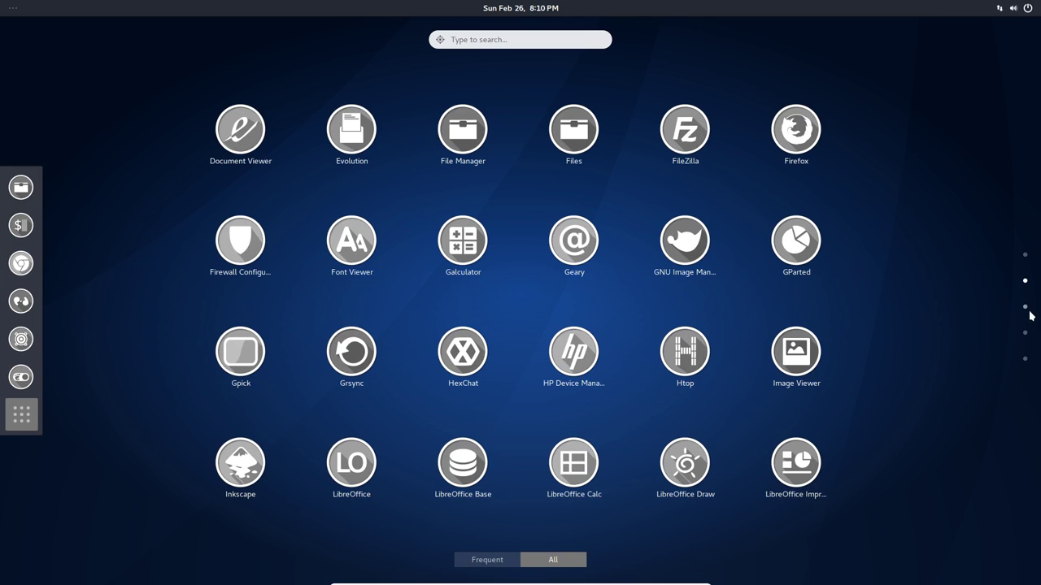
pyautogui.click(1024, 308)
pyautogui.click(1025, 332)
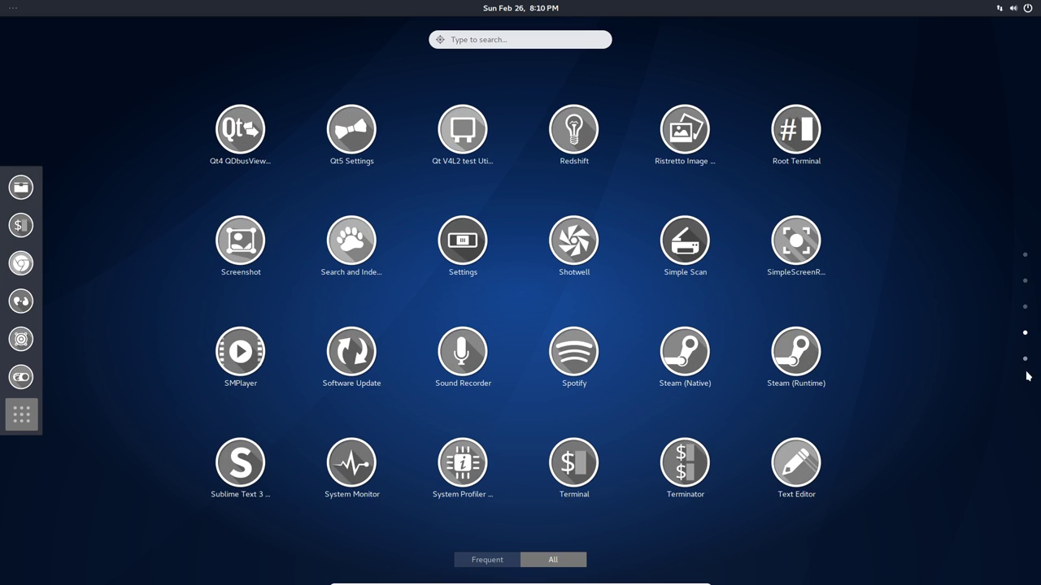
pyautogui.click(1026, 360)
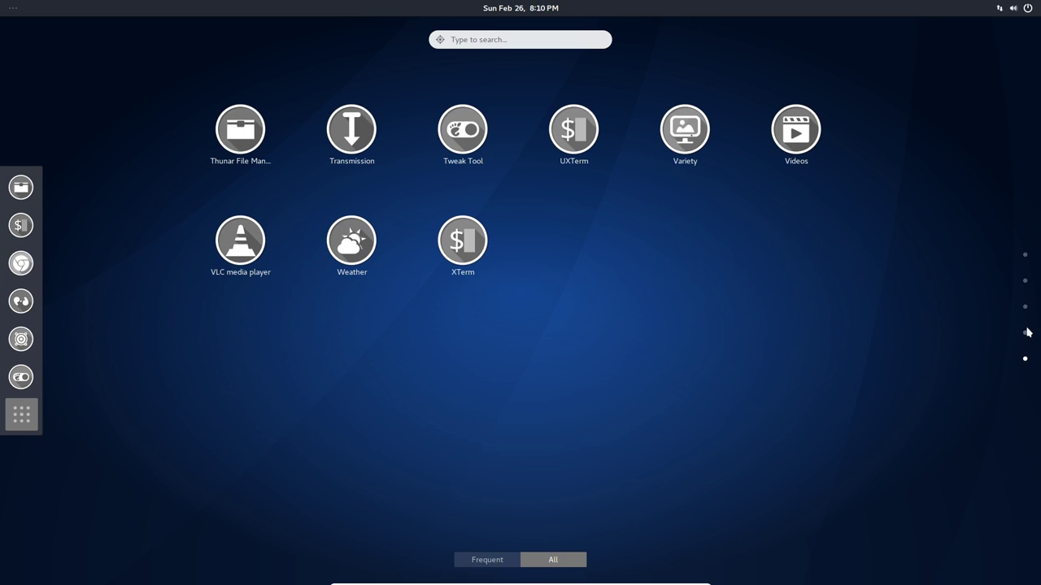
pyautogui.click(1026, 330)
pyautogui.click(1025, 306)
pyautogui.click(1025, 281)
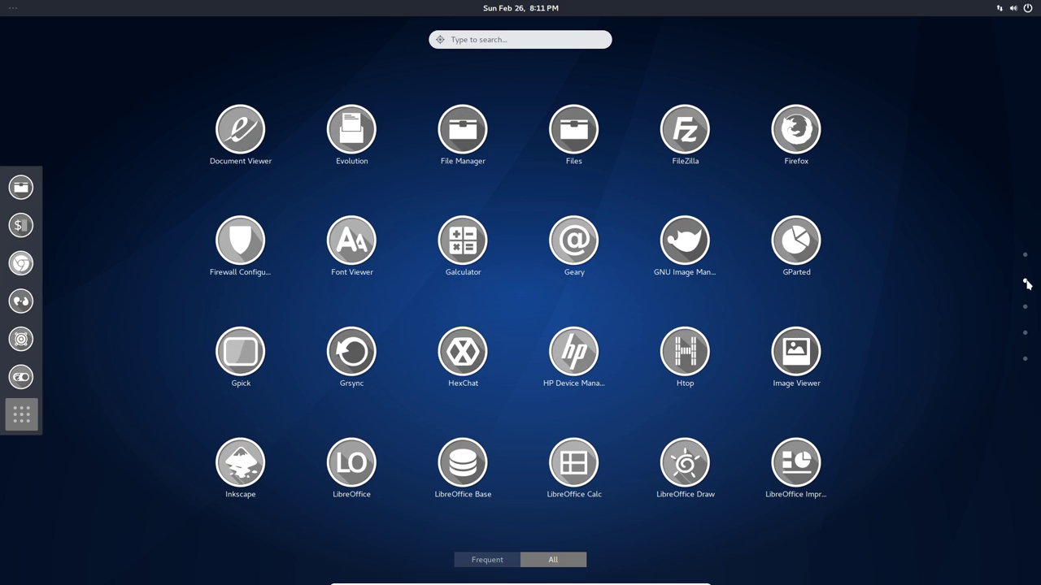
pyautogui.click(1025, 255)
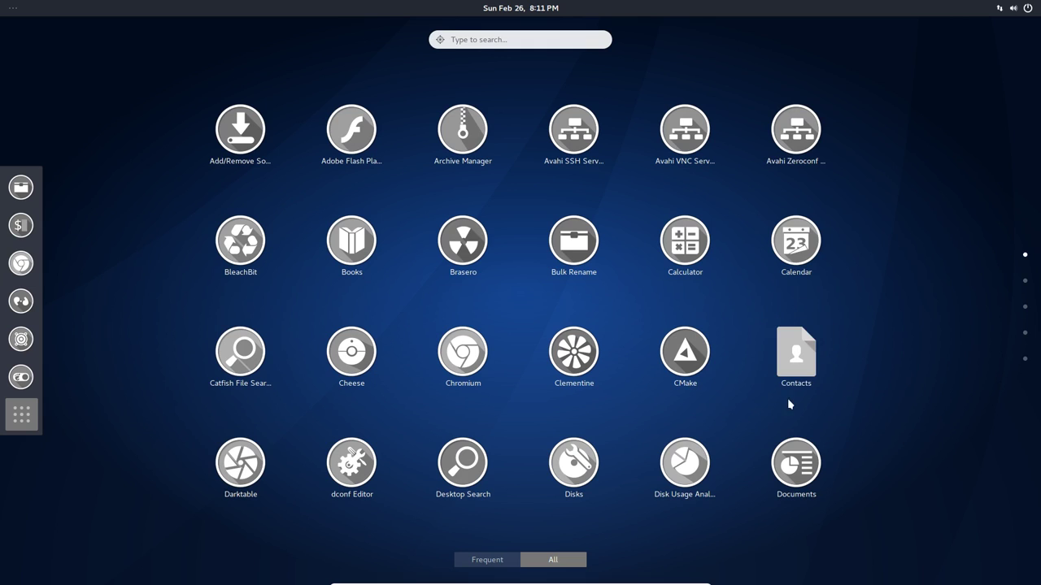
pyautogui.press('Escape')
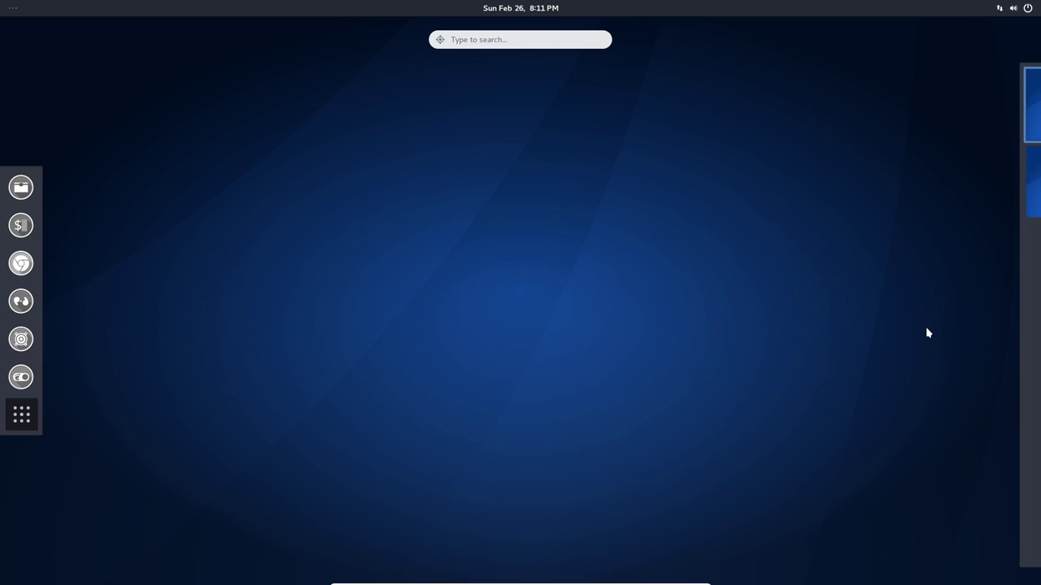
pyautogui.press('Escape')
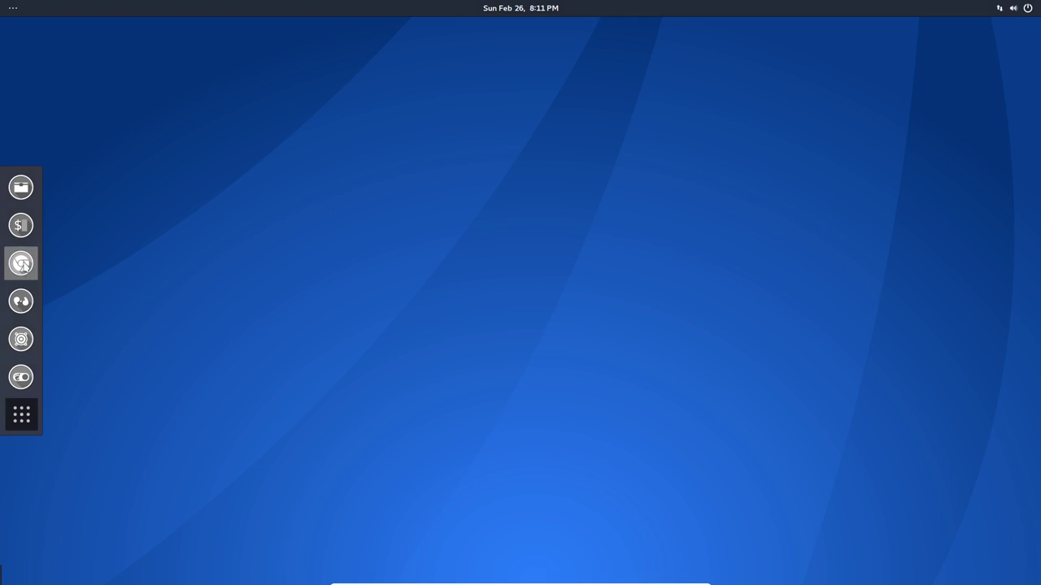
# Open the applications folder in Files and select the Contacts launcher file.
pyautogui.click(21, 187)
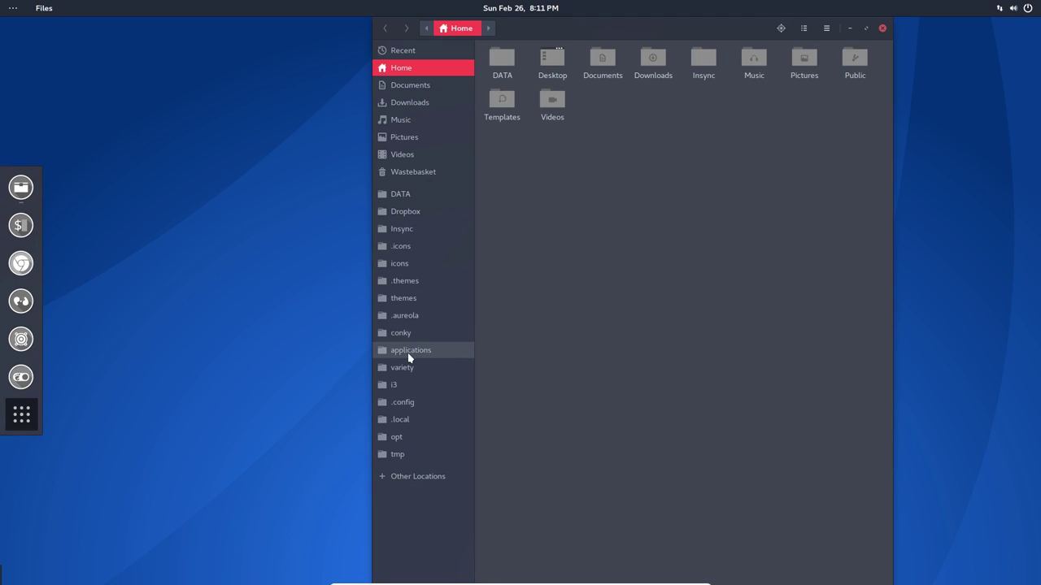
pyautogui.click(419, 355)
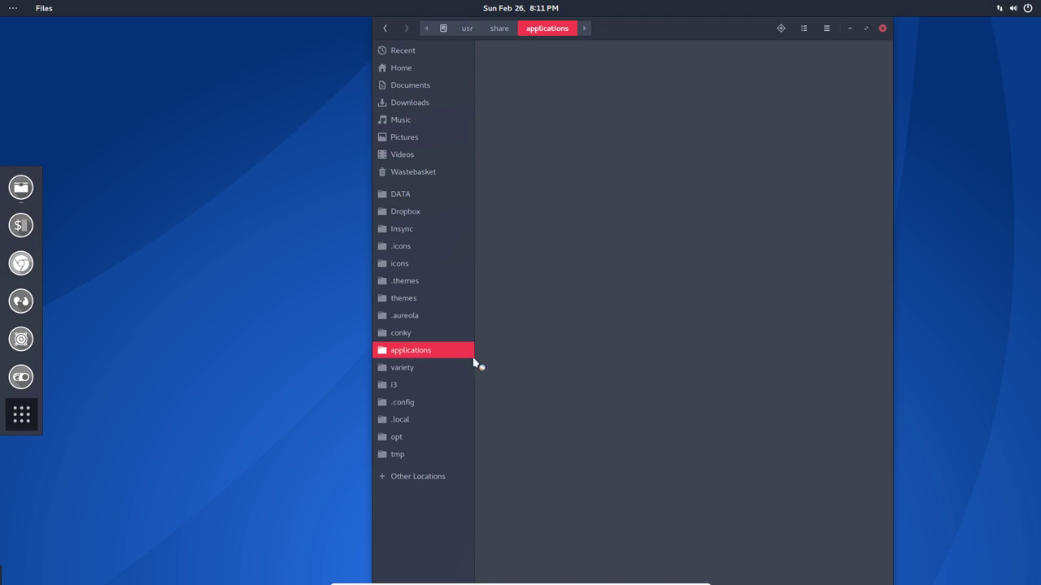
pyautogui.click(697, 241)
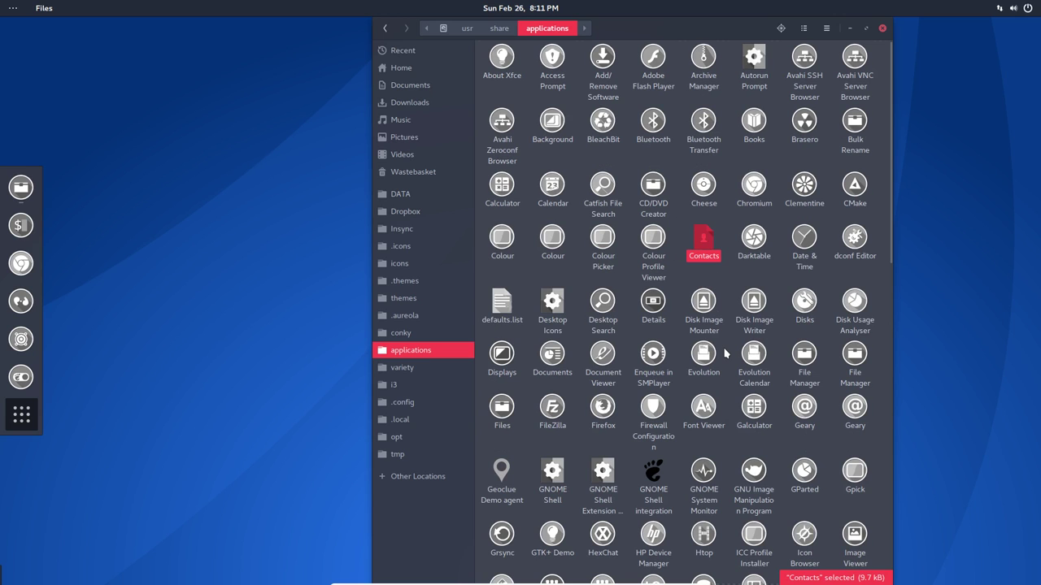
pyautogui.scroll(-3, 719, 330)
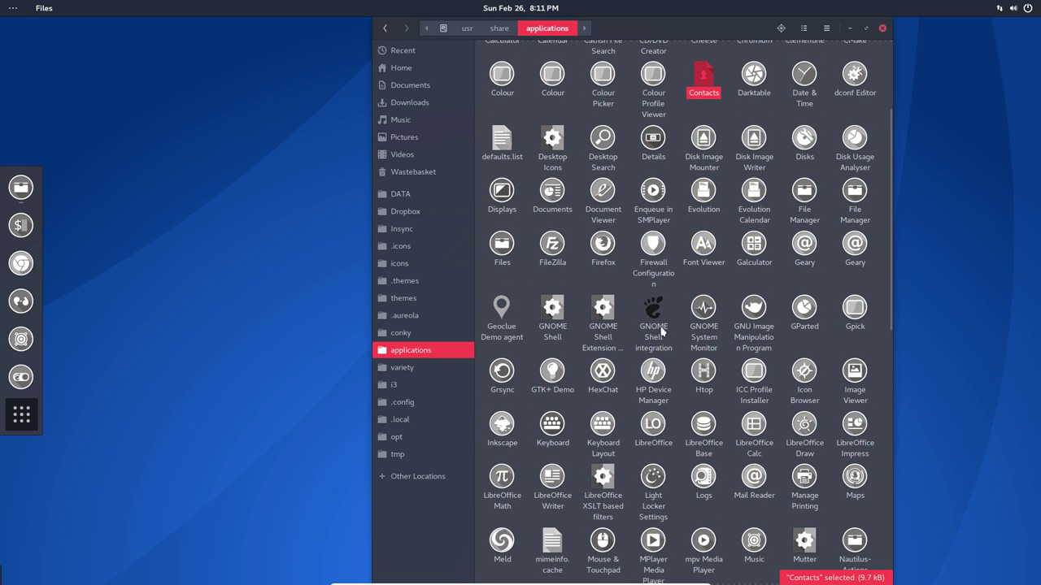
pyautogui.scroll(-6, 657, 333)
pyautogui.scroll(-5, 657, 333)
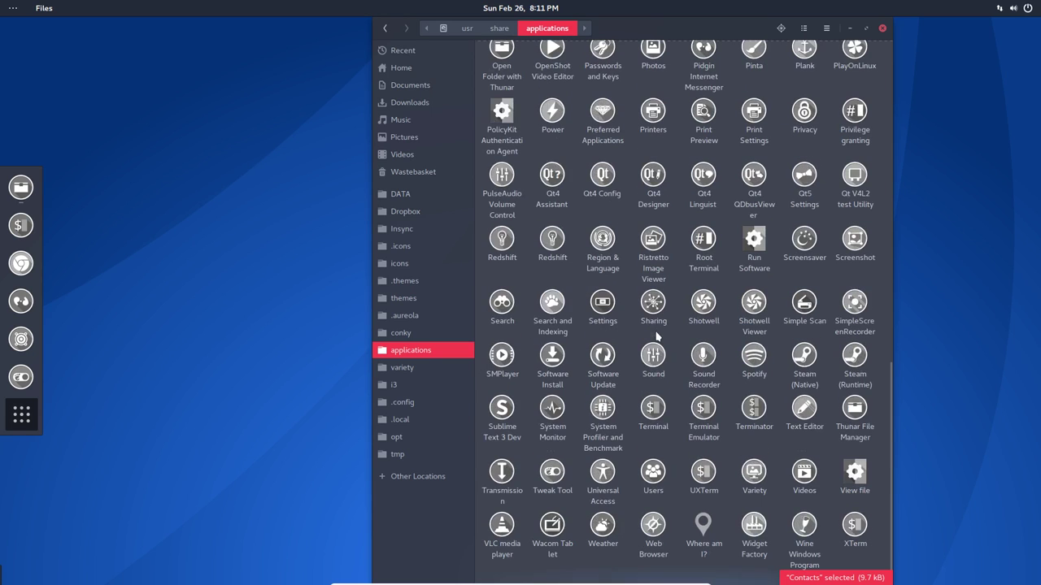
pyautogui.scroll(14, 657, 335)
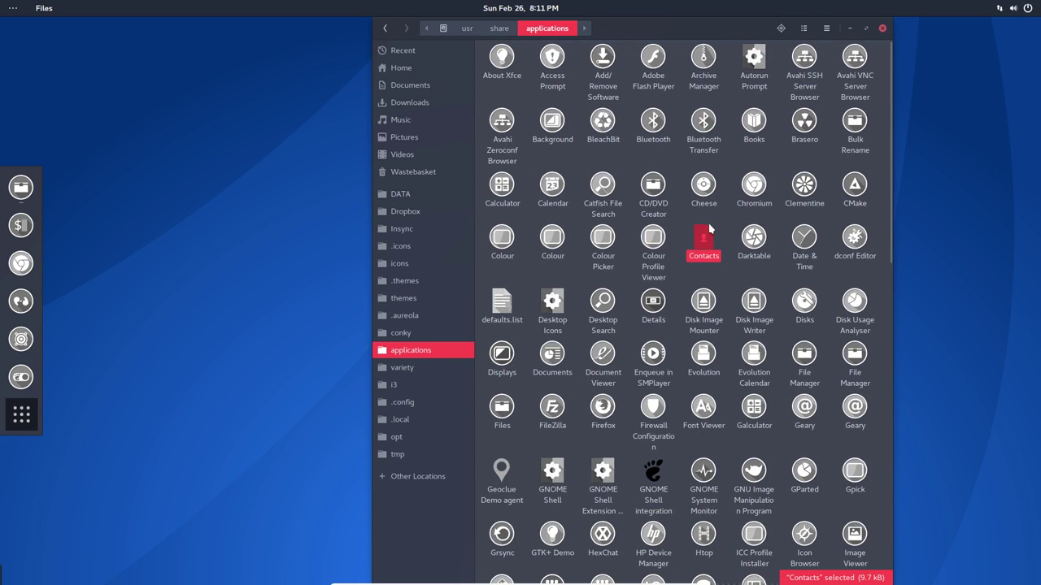
# Open the Contacts launcher in Sublime Text 3 Dev via Open With Other Application.
pyautogui.rightClick(705, 242)
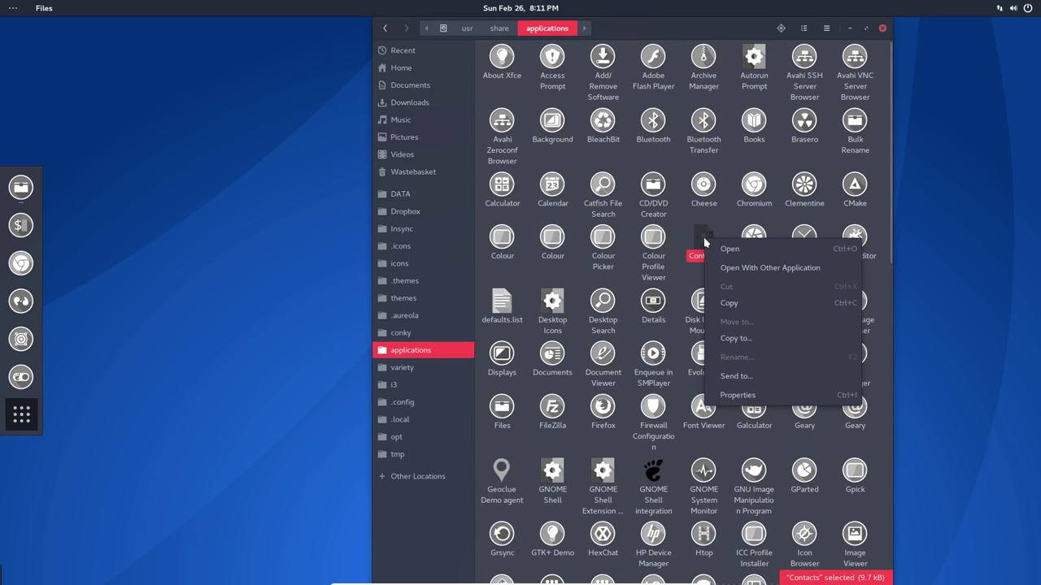
pyautogui.click(746, 269)
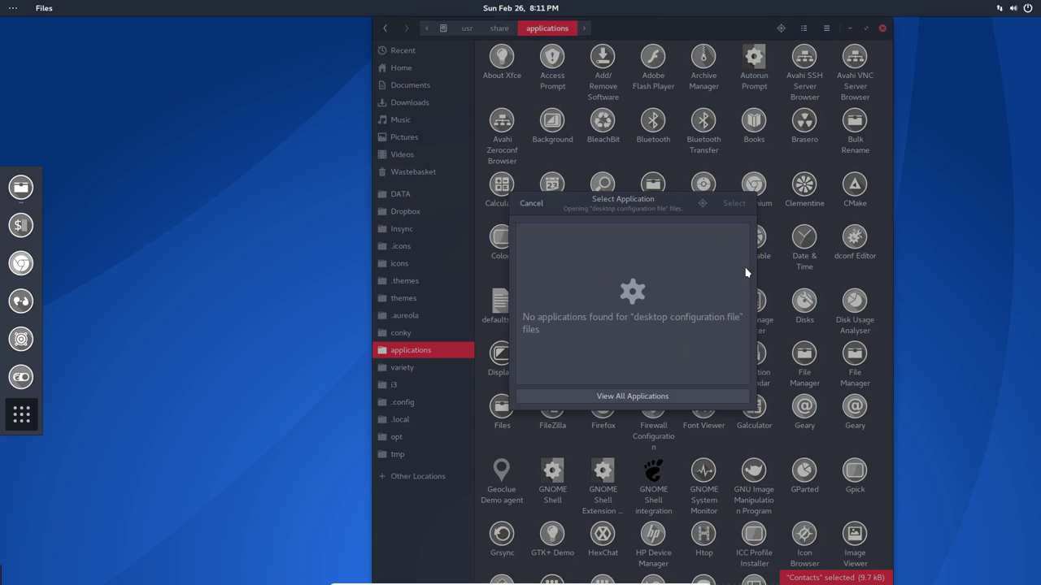
pyautogui.click(675, 395)
pyautogui.click(583, 267)
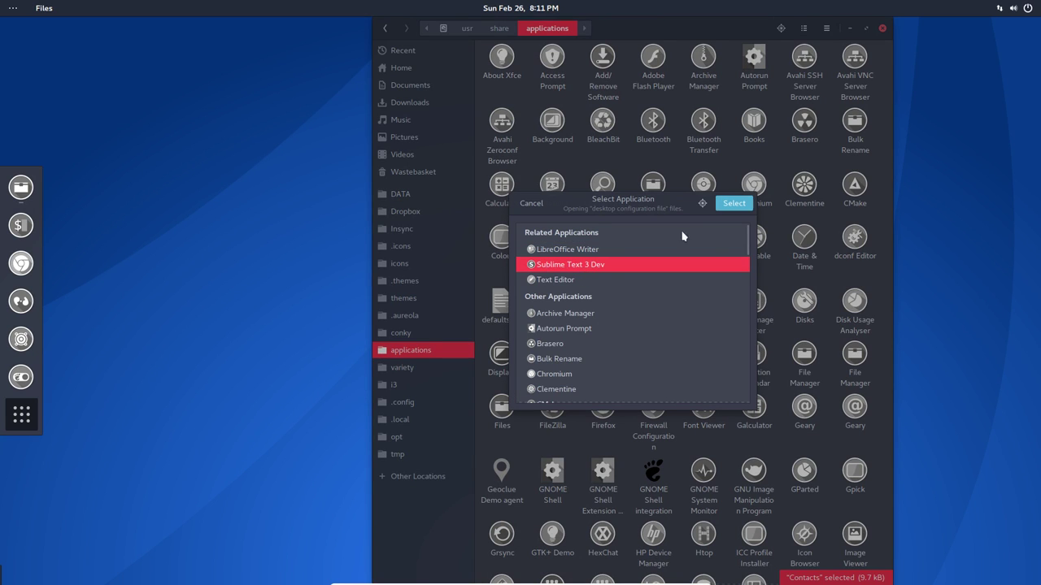
pyautogui.click(730, 203)
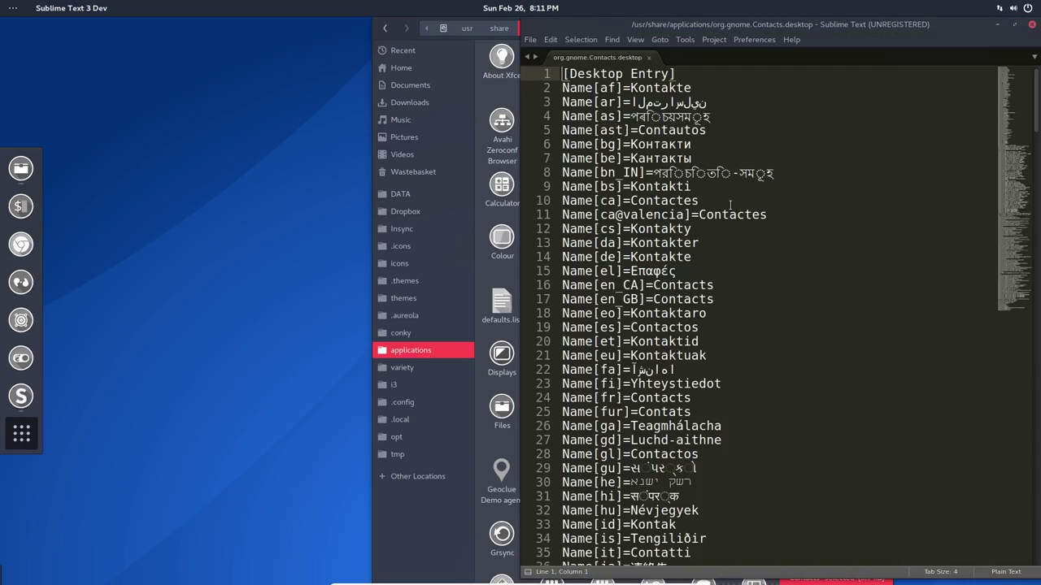
# Replace the Icon value on line 204 with 'contact'.
pyautogui.scroll(-20, 761, 316)
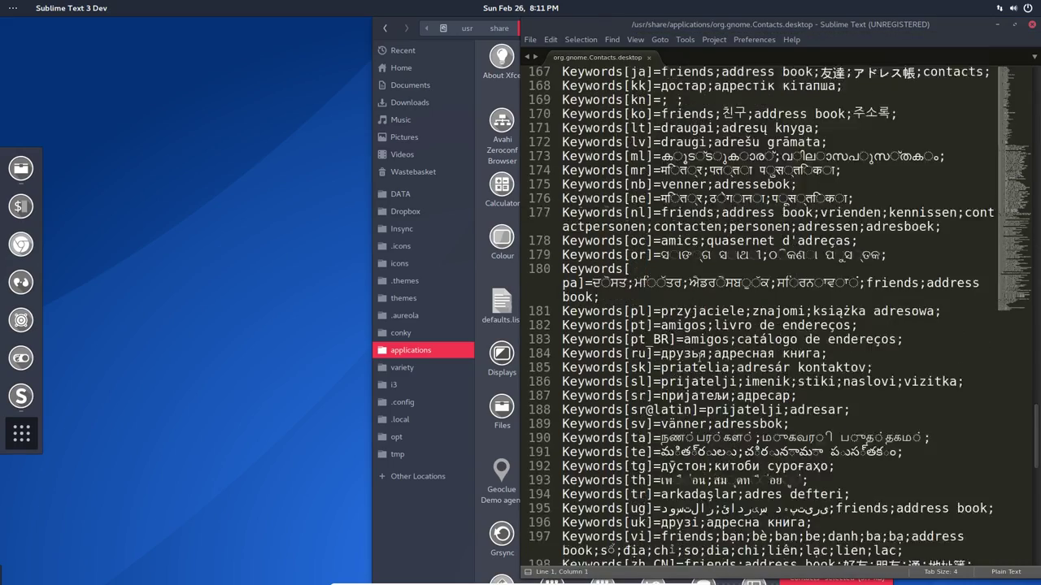
pyautogui.scroll(-10, 699, 355)
pyautogui.scroll(3, 698, 356)
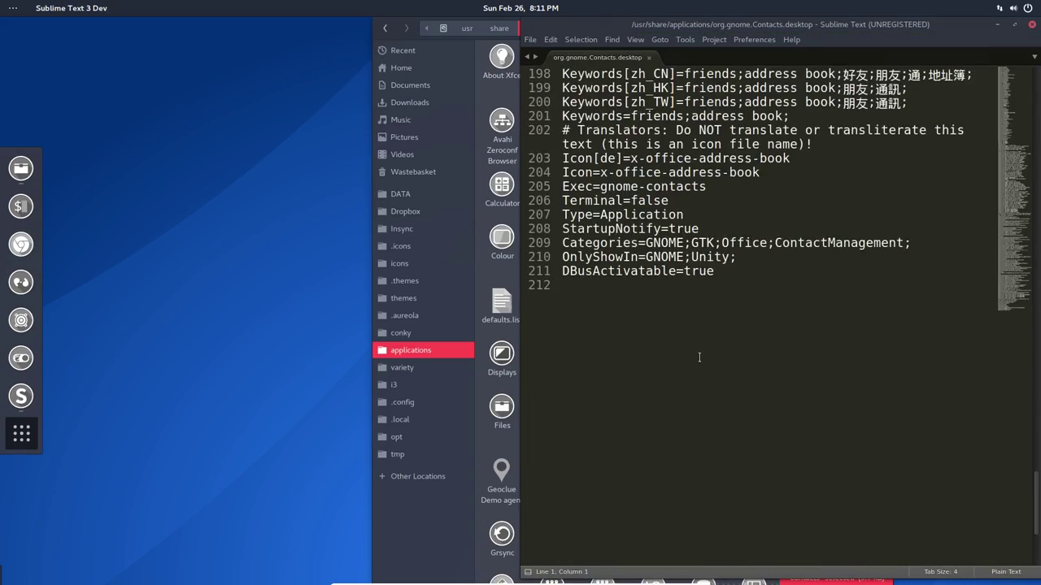
pyautogui.scroll(1, 698, 357)
pyautogui.moveTo(600, 215); pyautogui.dragTo(762, 215)
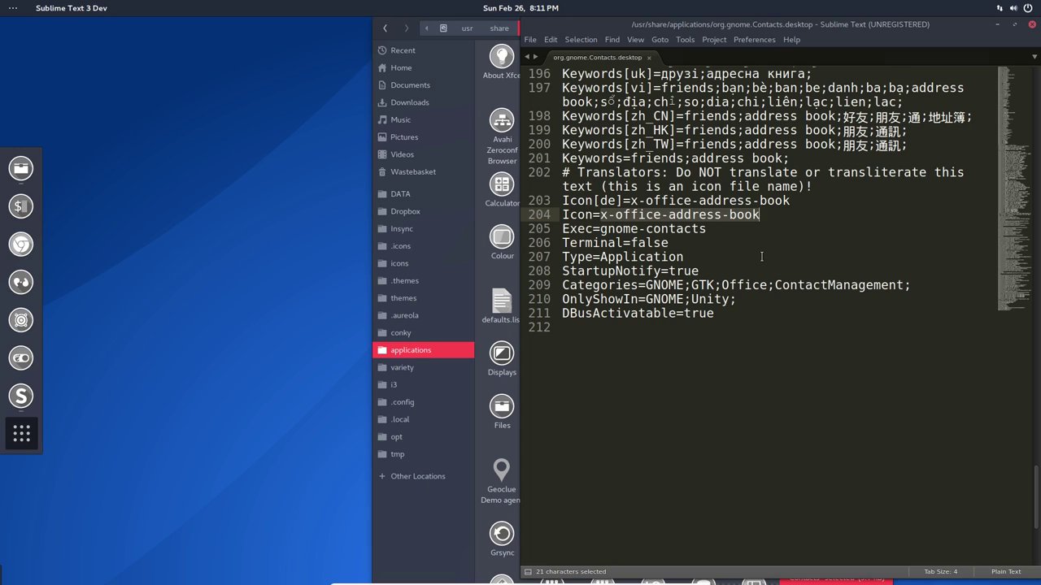
pyautogui.write('kon')
pyautogui.write('t')
pyautogui.press('BackSpace')
pyautogui.press('BackSpace')
pyautogui.press('BackSpace')
pyautogui.press('BackSpace')
pyautogui.write('contact')
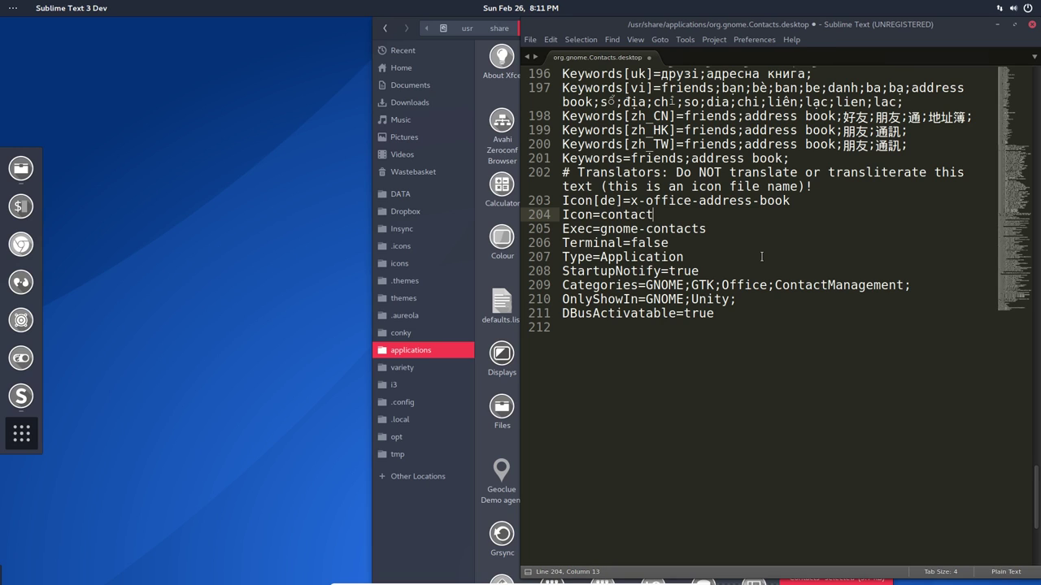
# Save the launcher with Ctrl+S, authenticate, and return to Files.
pyautogui.hotkey('ctrl', 's')
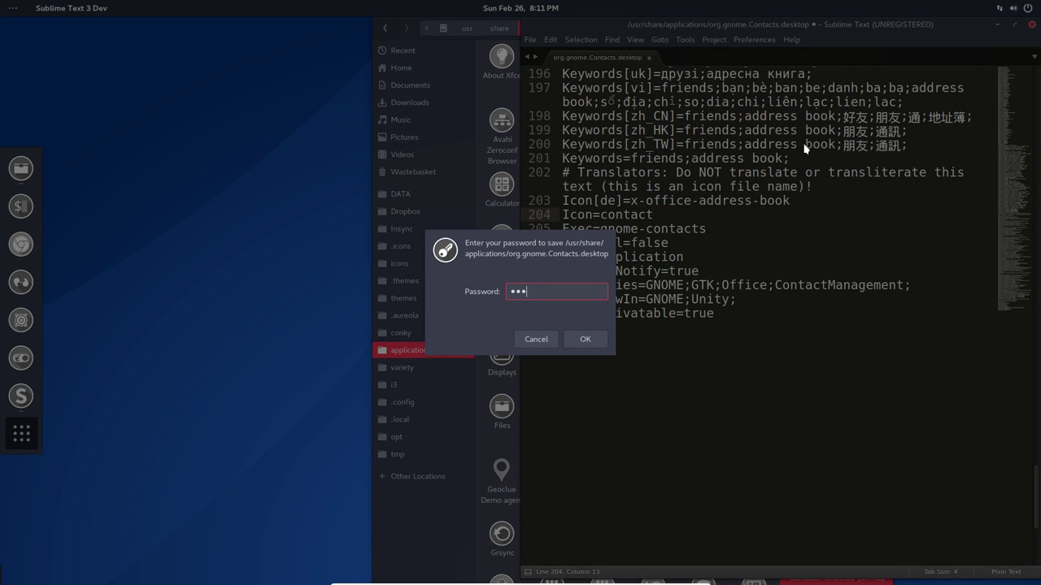
pyautogui.press('Return')
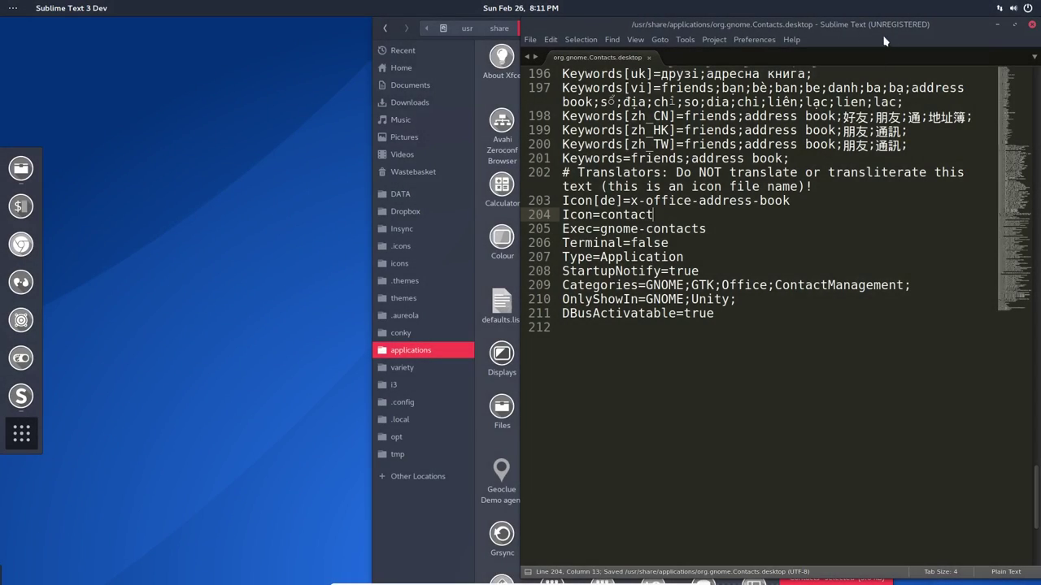
pyautogui.moveTo(845, 26); pyautogui.dragTo(230, 118)
pyautogui.click(716, 266)
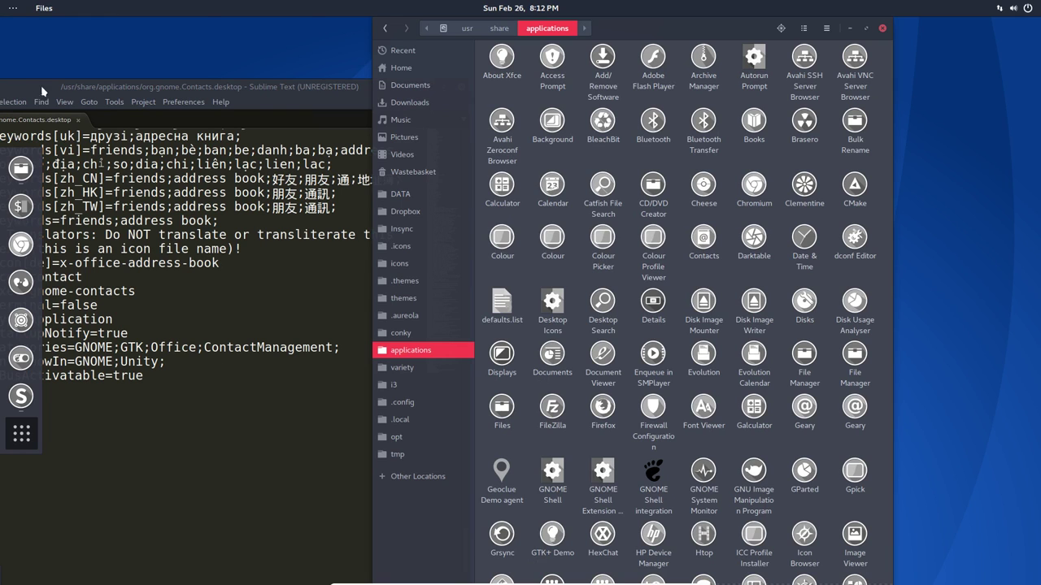
# Close the Files and Sublime Text windows from the Activities overview, leaving no open windows.
pyautogui.moveTo(10, 6)
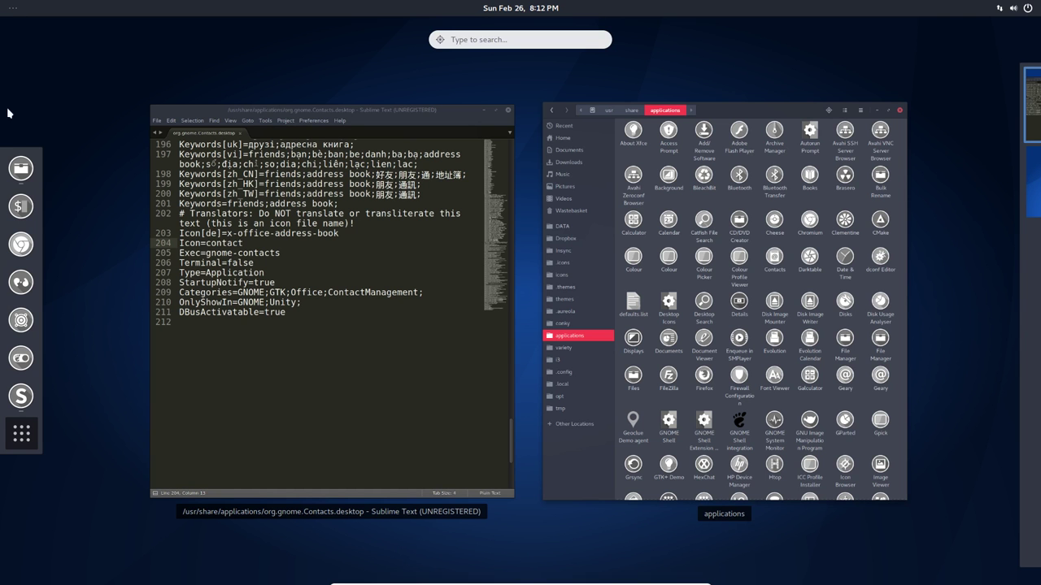
pyautogui.press('super+a')
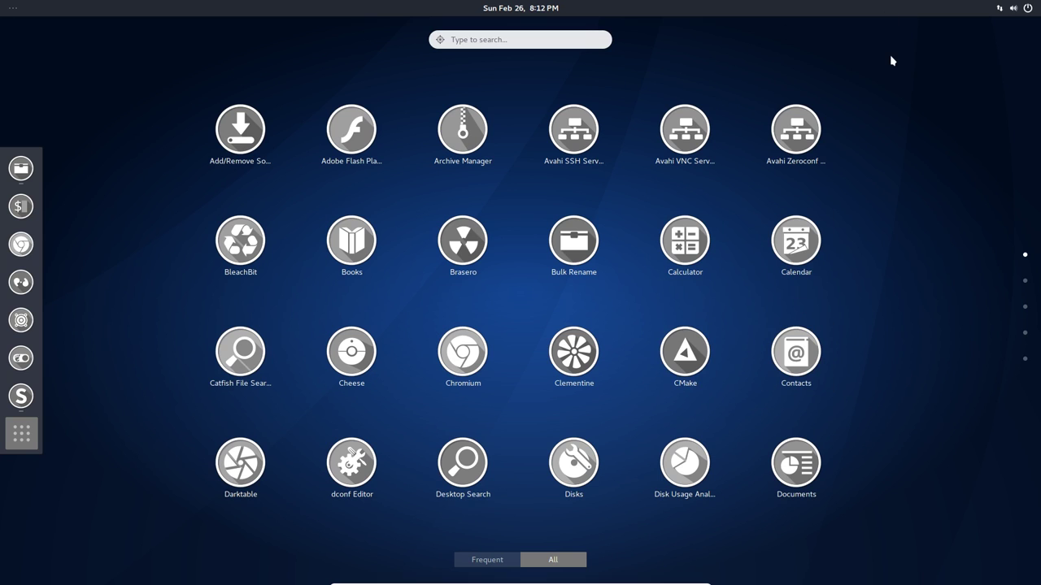
pyautogui.press('Escape')
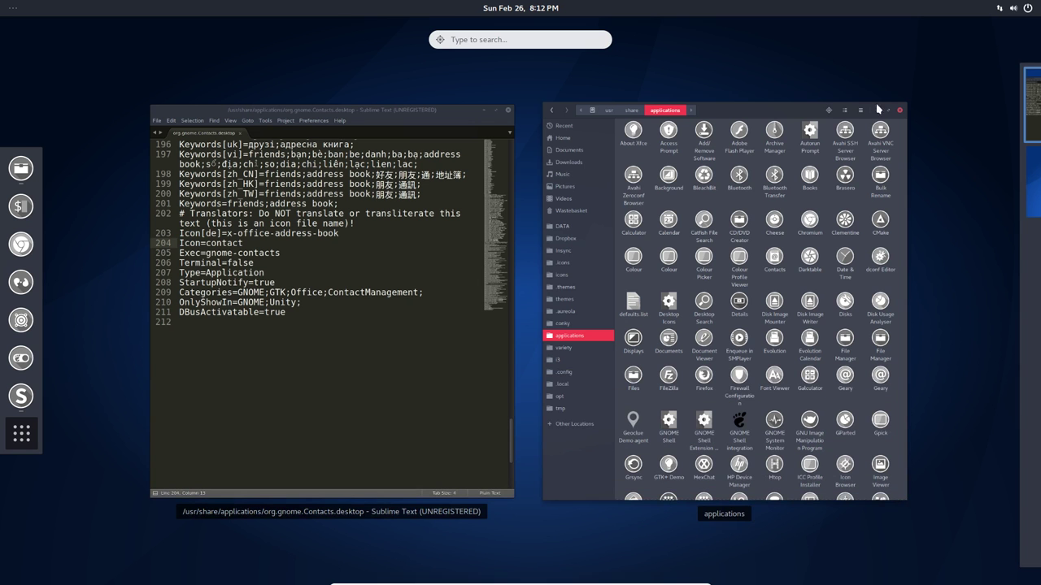
pyautogui.click(728, 110)
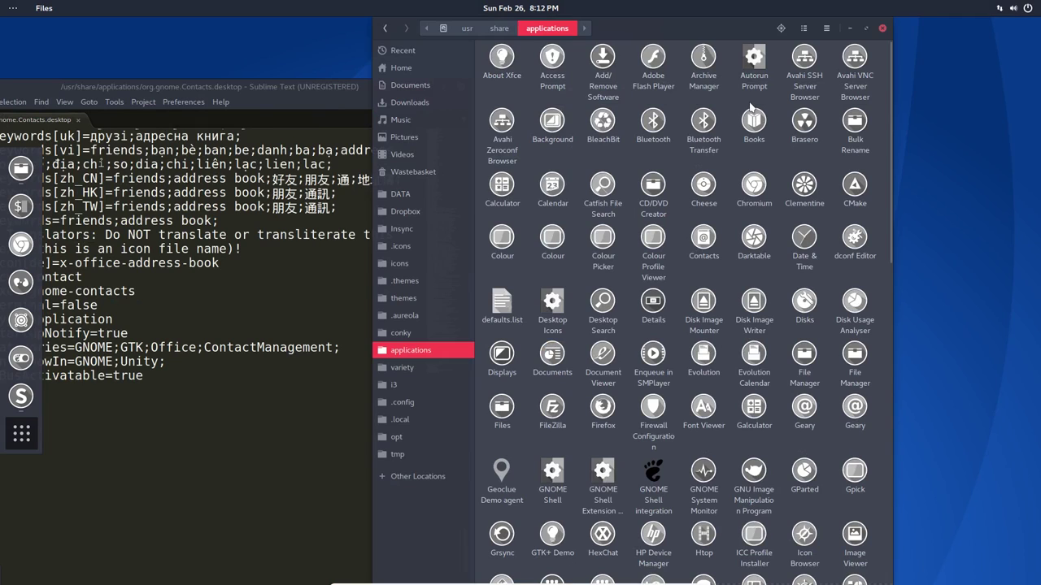
pyautogui.click(883, 29)
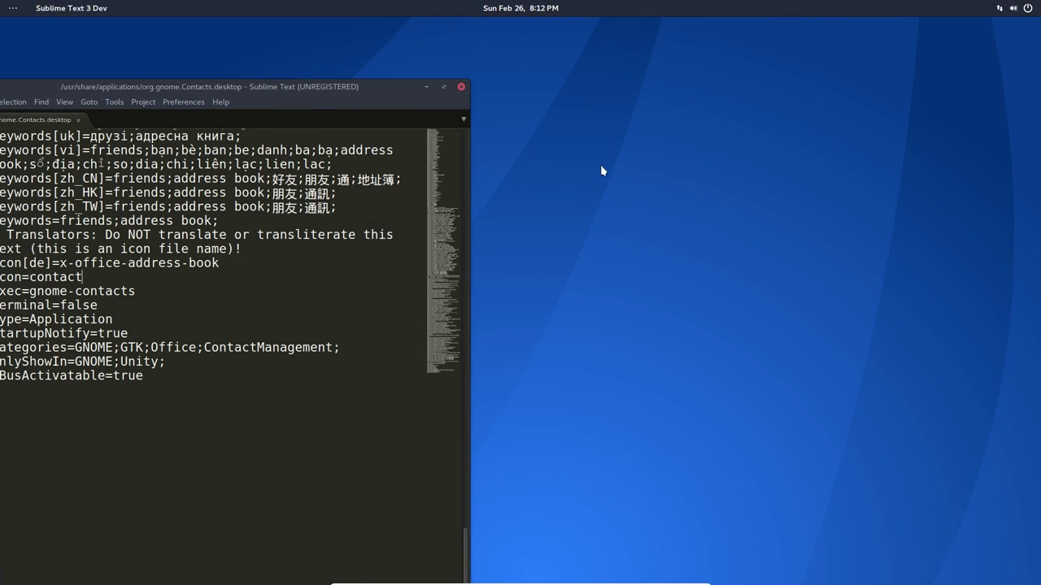
pyautogui.click(461, 87)
# Launch Variety by searching 'variety', then accept its welcome screen and default preferences.
pyautogui.click(14, 11)
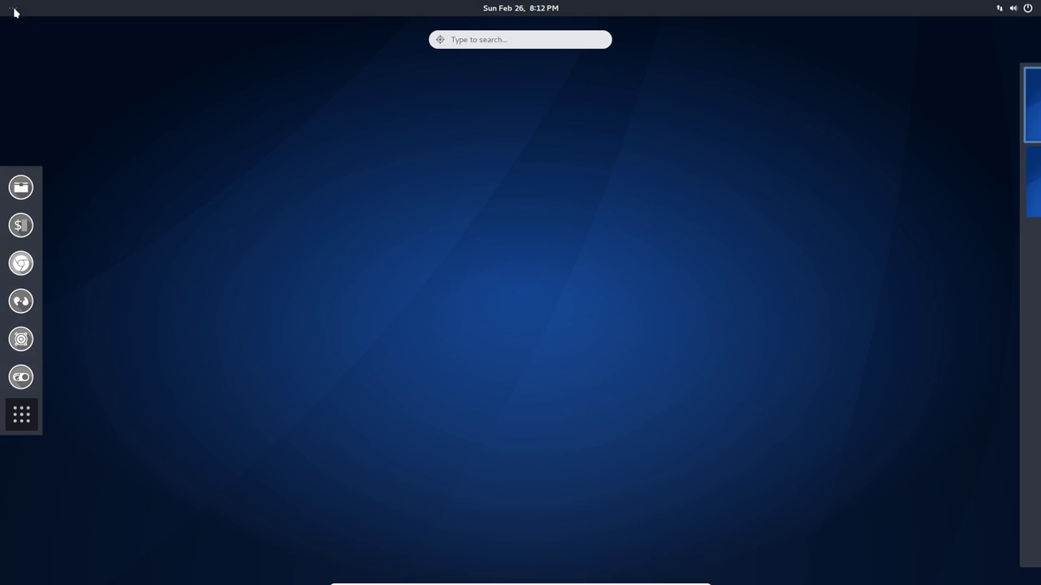
pyautogui.write('variety')
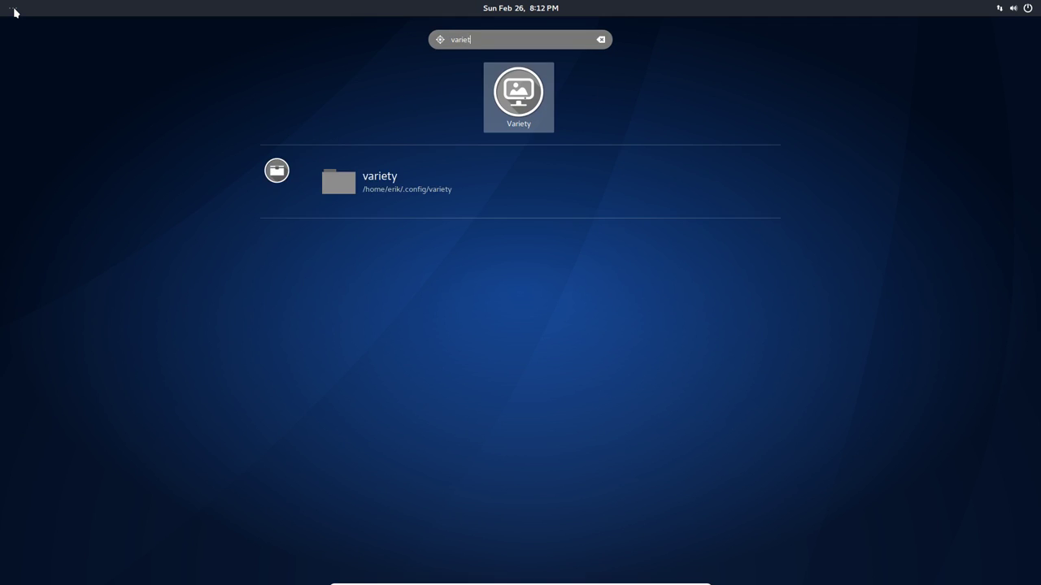
pyautogui.press('Return')
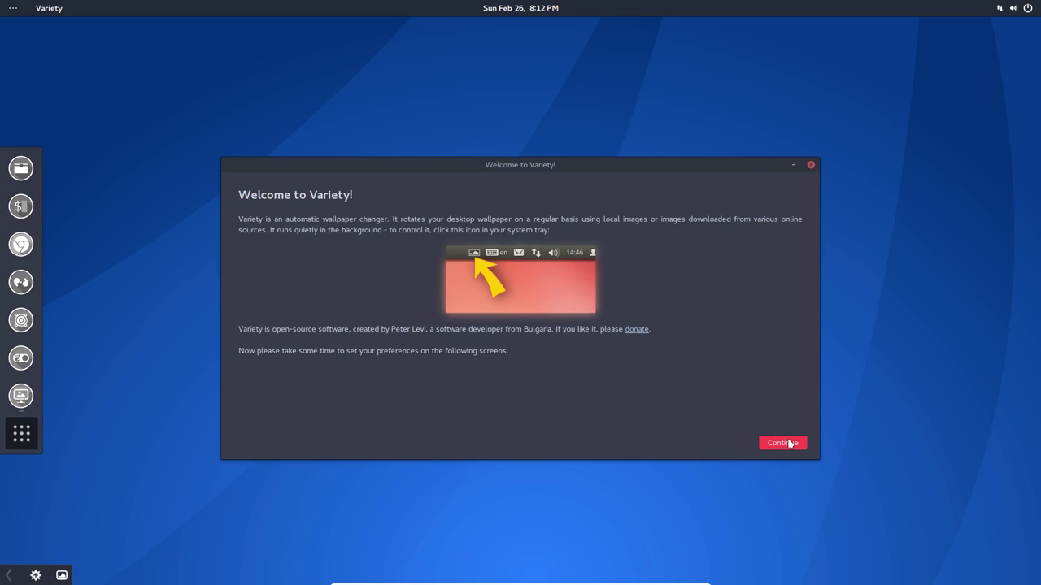
pyautogui.click(782, 443)
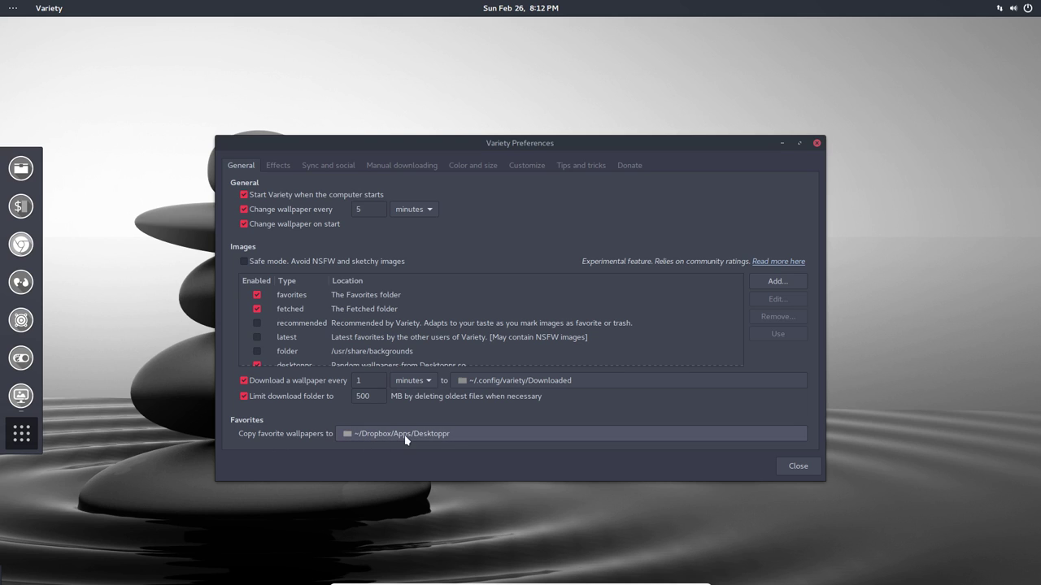
pyautogui.click(798, 467)
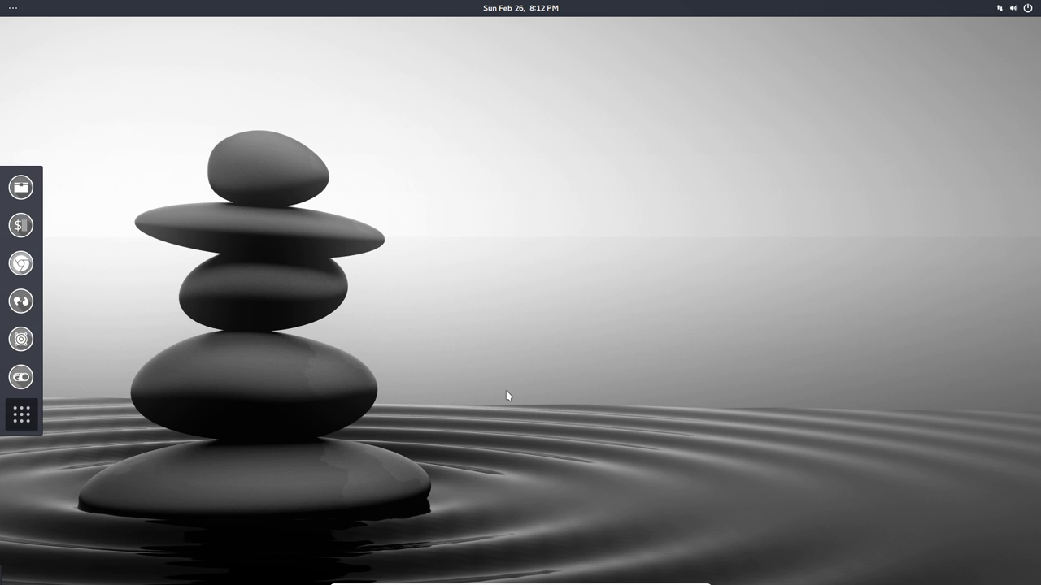
pyautogui.click(22, 413)
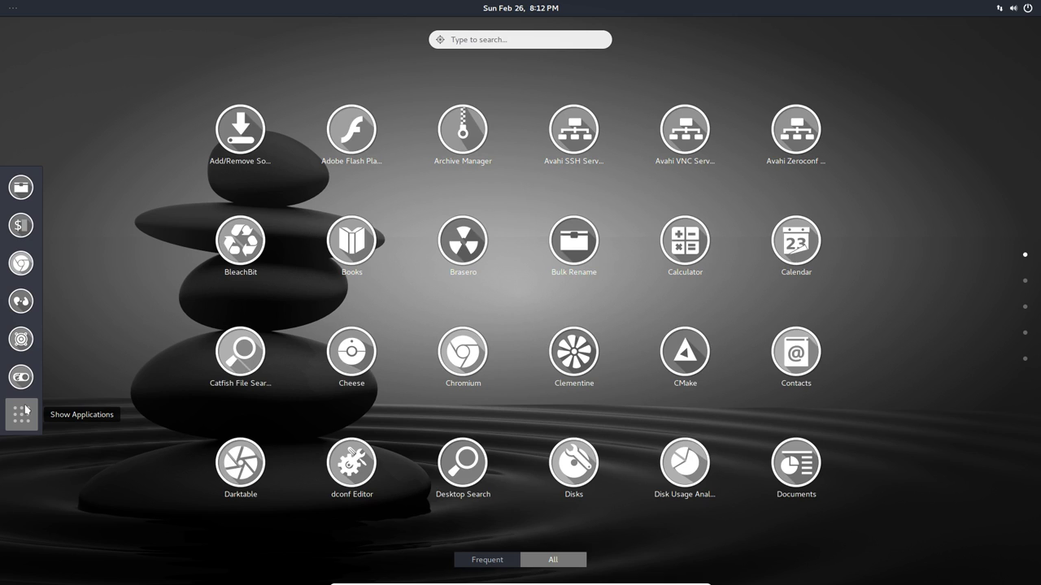
pyautogui.click(23, 413)
pyautogui.click(382, 261)
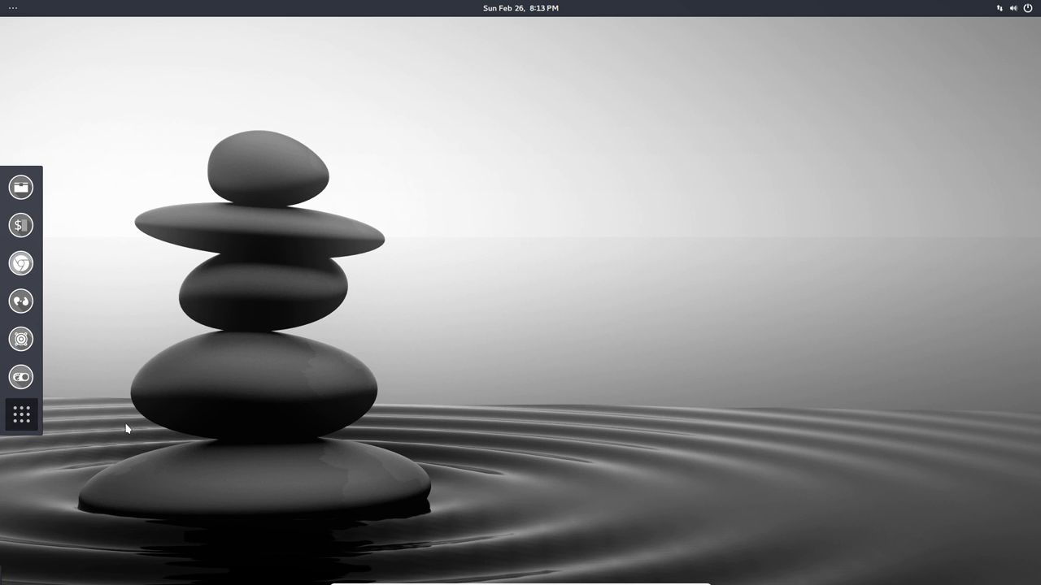
# Open the .aureola/acros folder in Files.
pyautogui.click(21, 187)
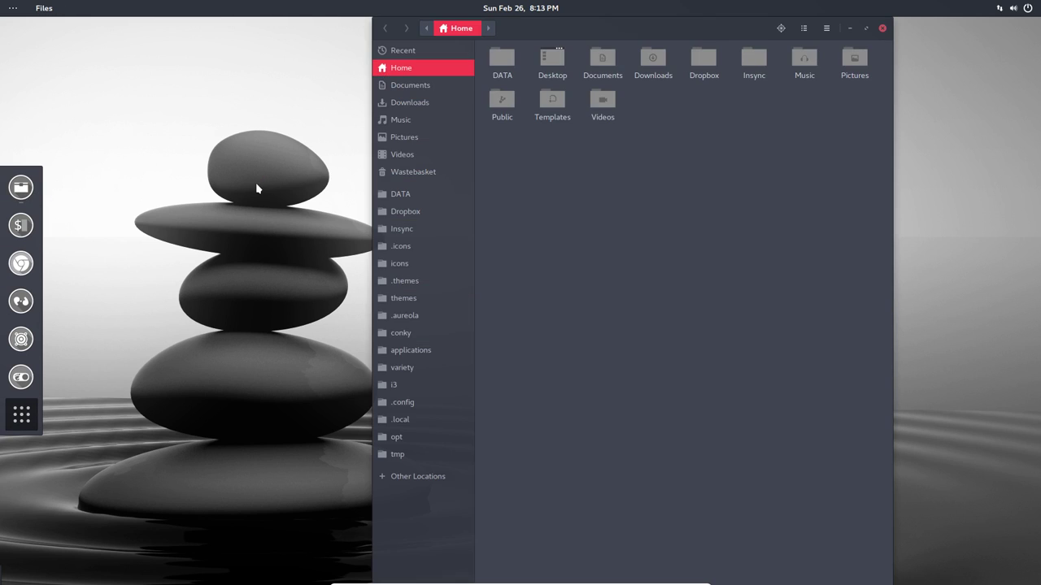
pyautogui.click(419, 318)
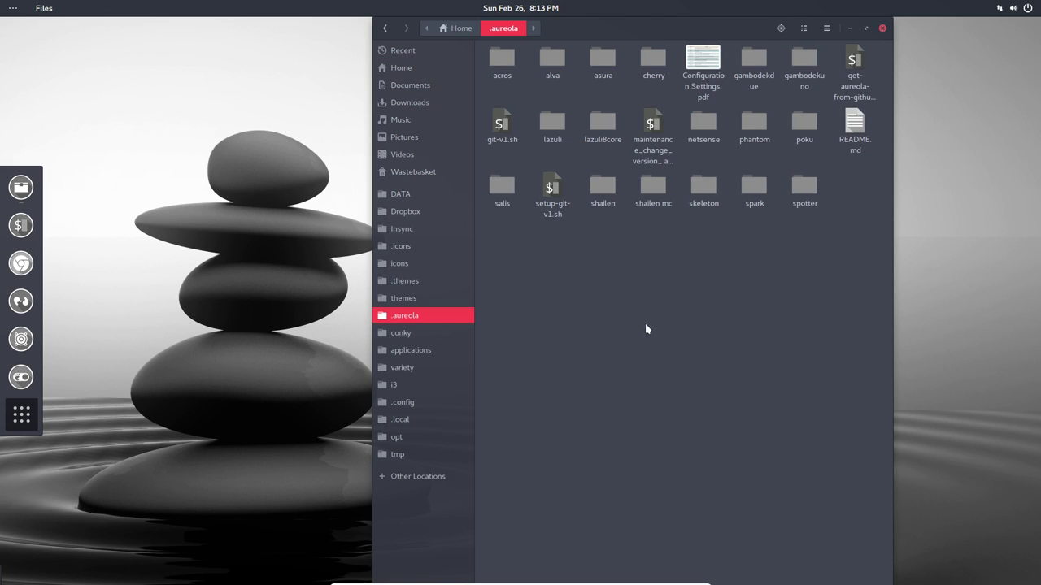
pyautogui.click(502, 61)
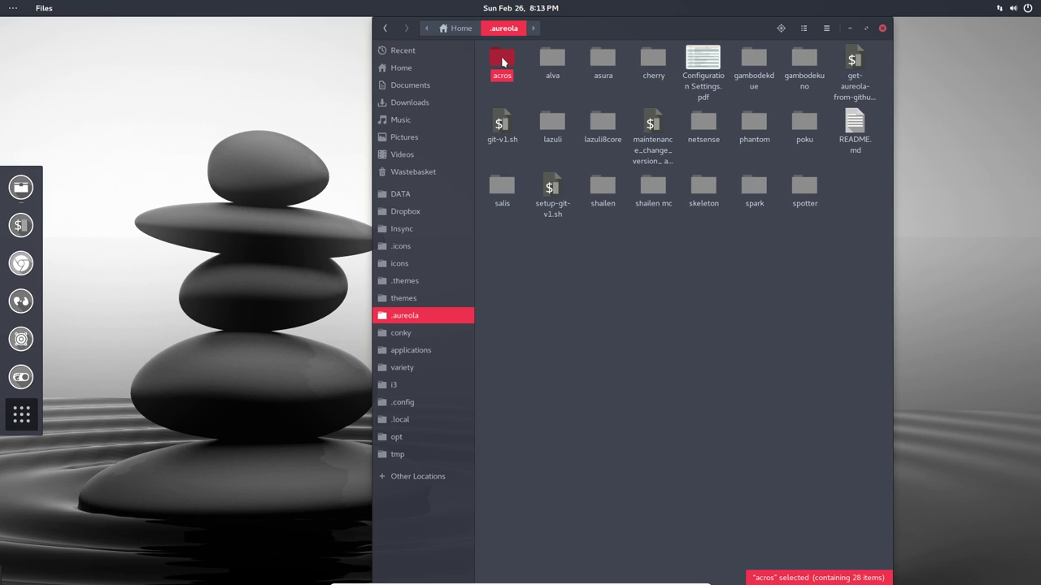
pyautogui.click(595, 299)
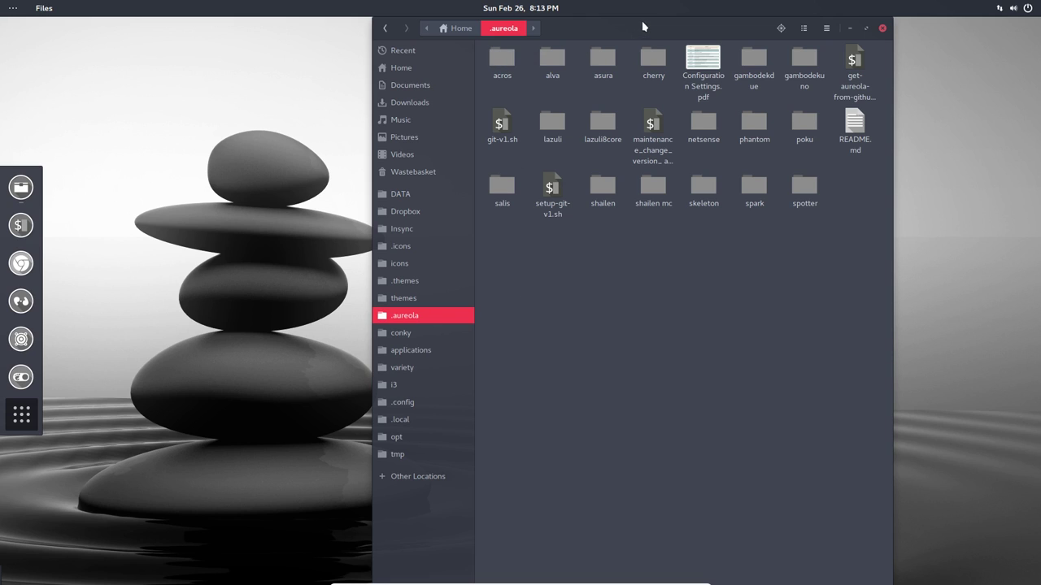
pyautogui.moveTo(642, 27); pyautogui.dragTo(546, 32)
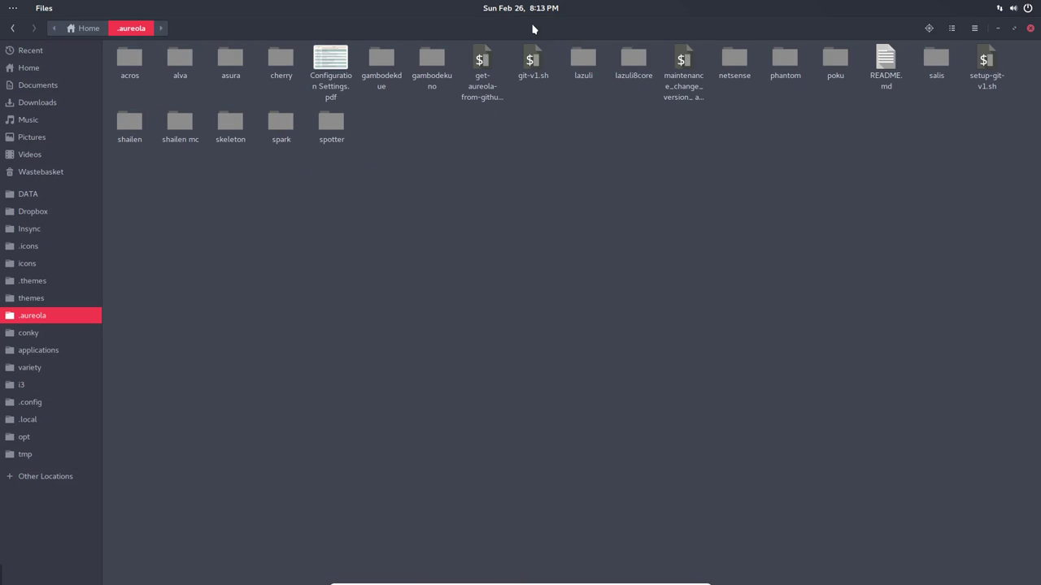
pyautogui.doubleClick(533, 29)
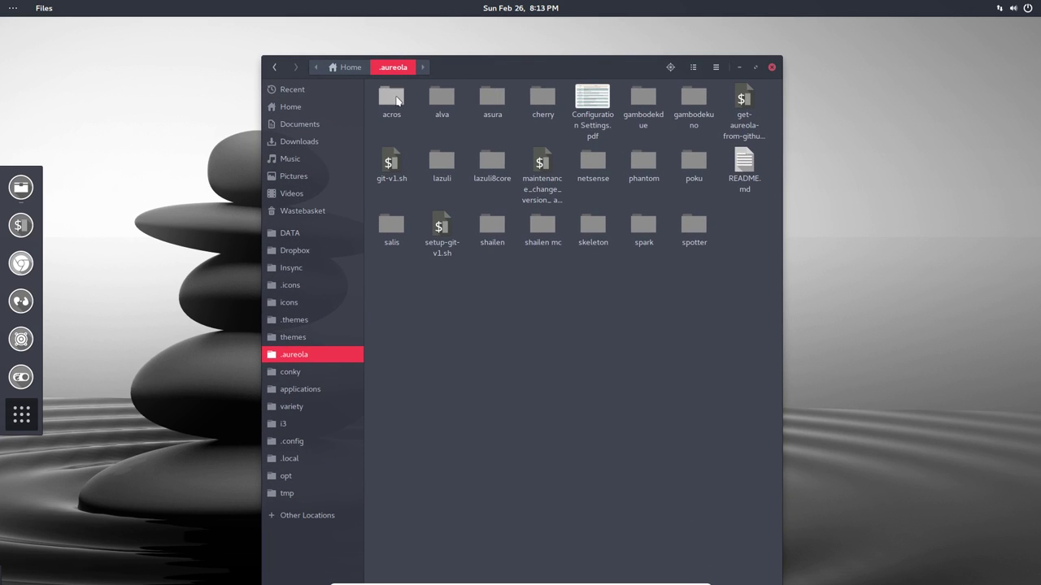
pyautogui.doubleClick(397, 99)
# Run ./install-conky.sh with the admin password from a terminal in acros, then close the terminal.
pyautogui.rightClick(460, 398)
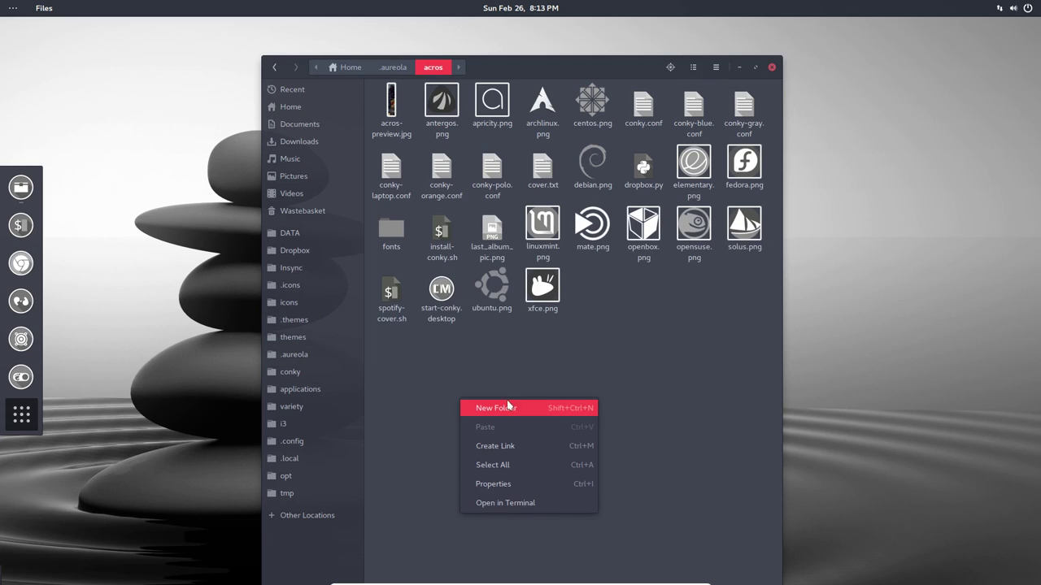
pyautogui.click(530, 502)
pyautogui.write('./in')
pyautogui.press('Tab')
pyautogui.press('Return')
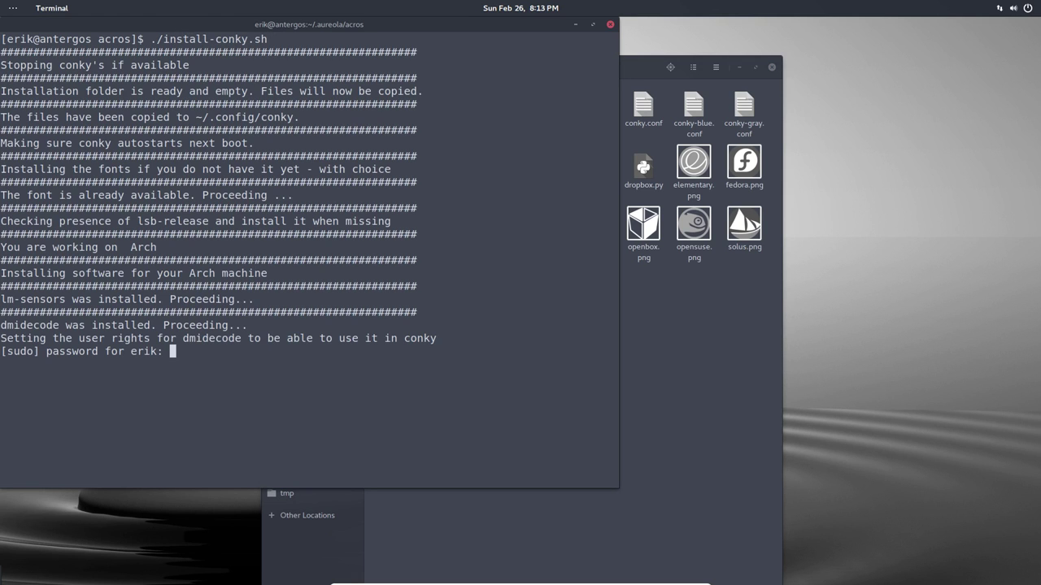
pyautogui.press('Return')
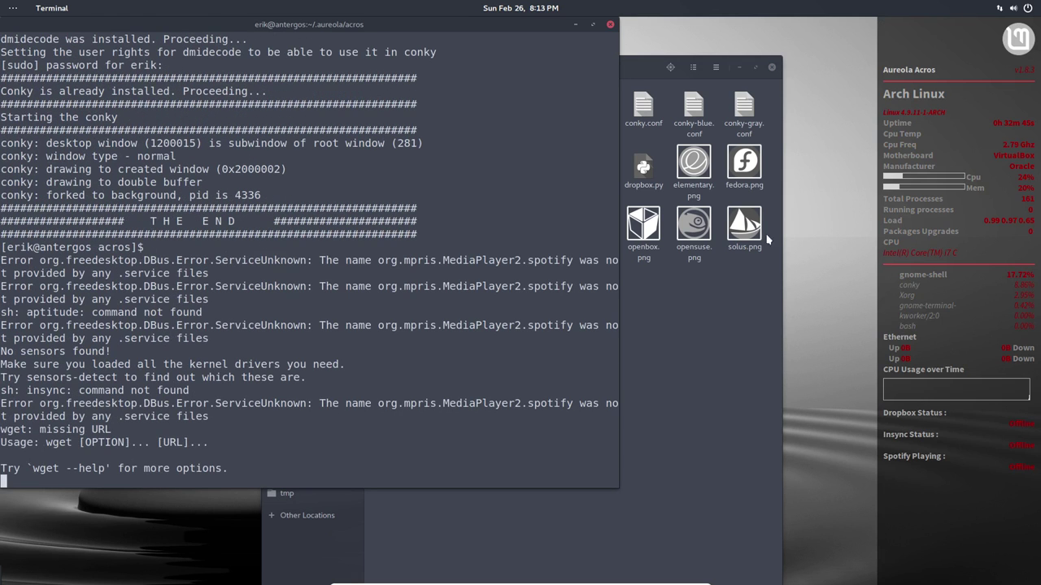
pyautogui.click(610, 24)
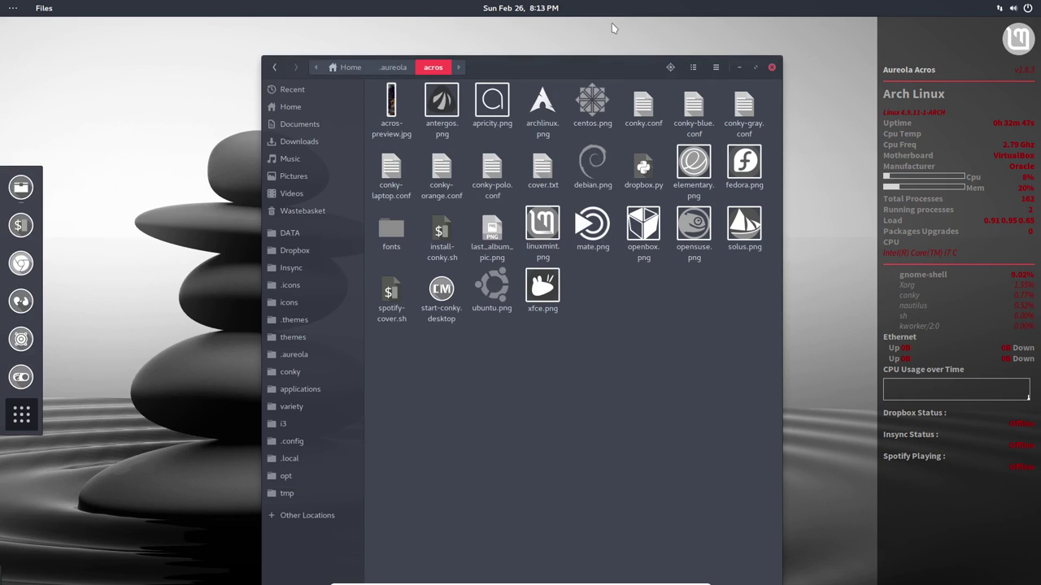
pyautogui.moveTo(622, 65); pyautogui.dragTo(505, 45)
pyautogui.click(654, 47)
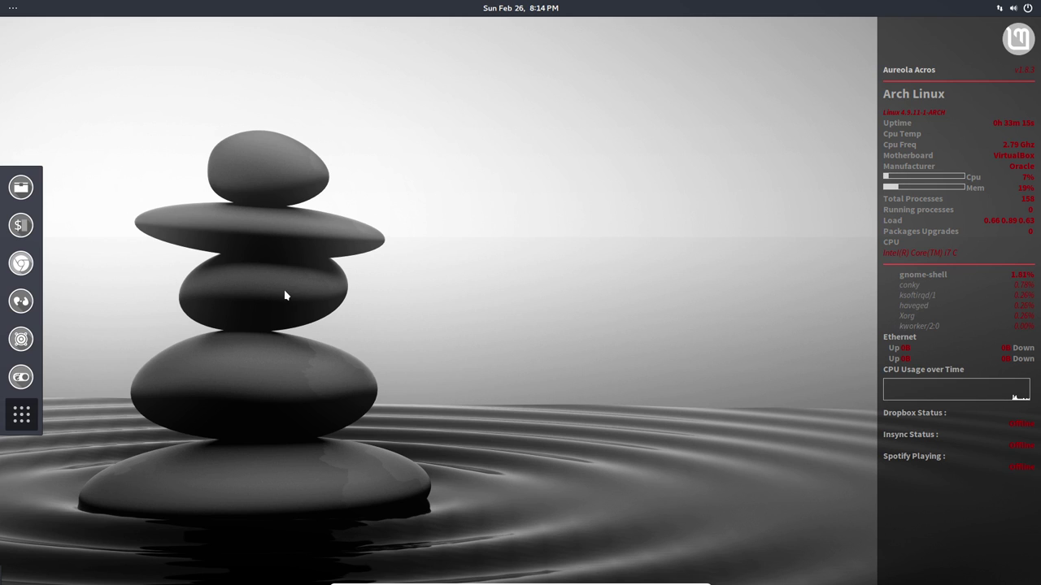
# Open the ~/.config/conky folder in Files.
pyautogui.click(21, 187)
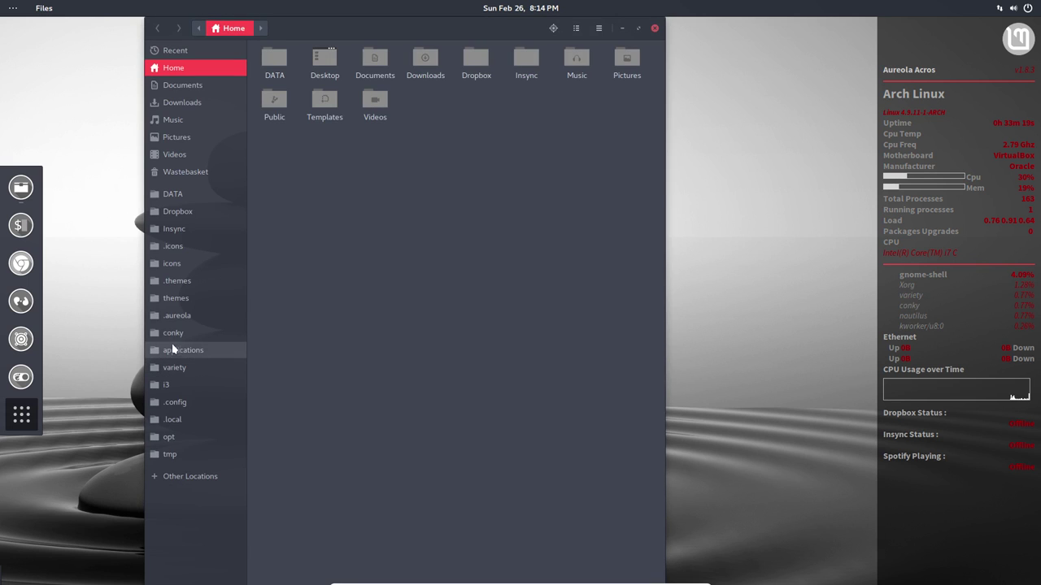
pyautogui.click(175, 333)
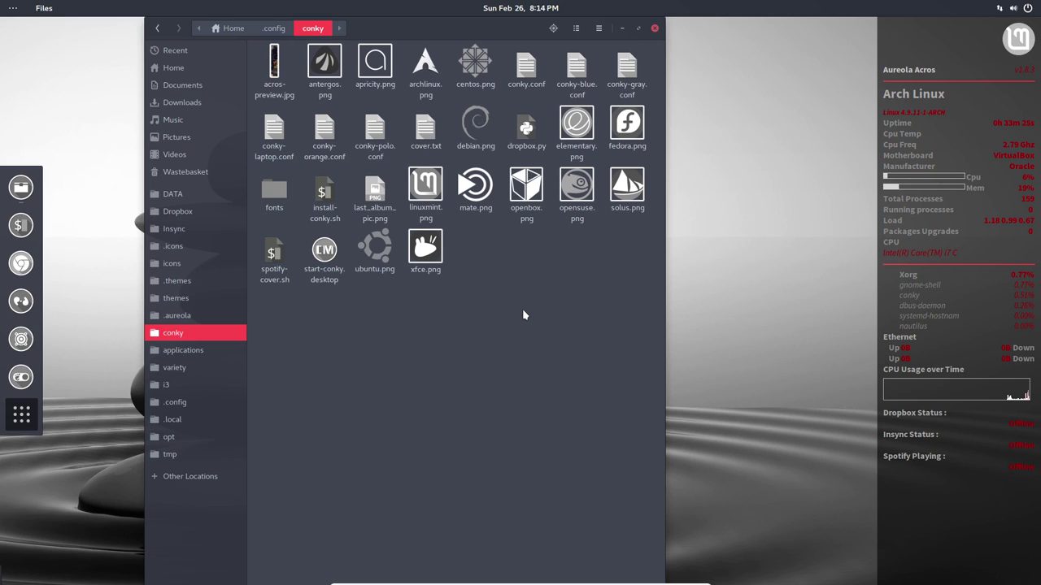
pyautogui.click(625, 95)
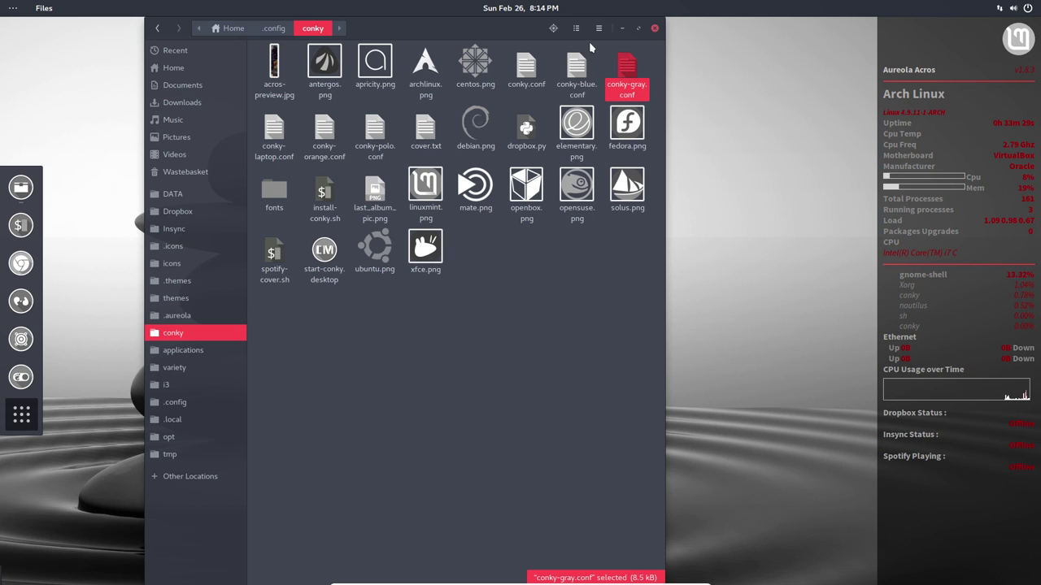
pyautogui.moveTo(521, 34)
pyautogui.mouseDown()
pyautogui.moveTo(546, 520)
pyautogui.moveTo(512, 39)
pyautogui.mouseUp()
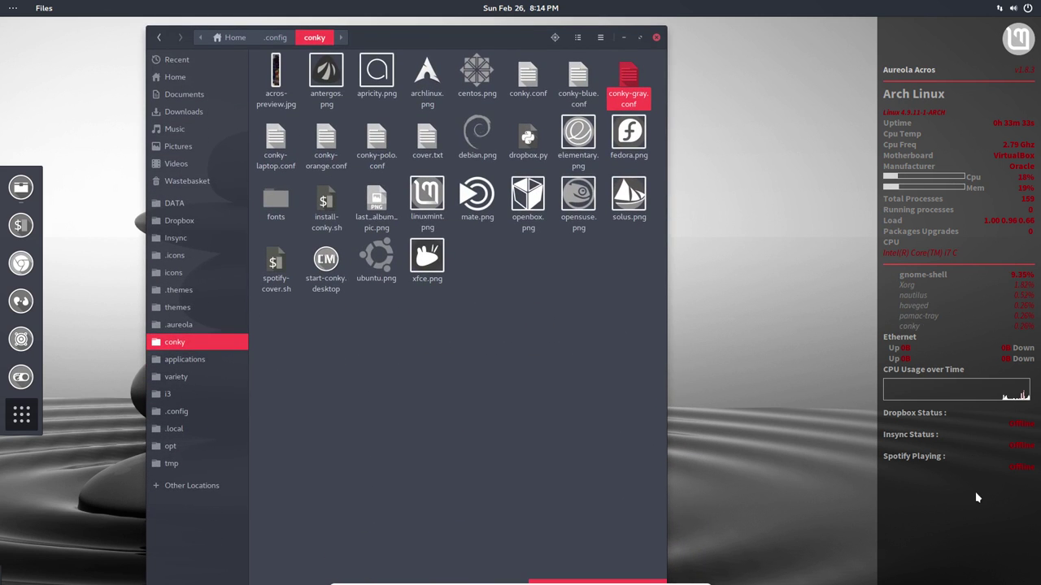
pyautogui.click(622, 380)
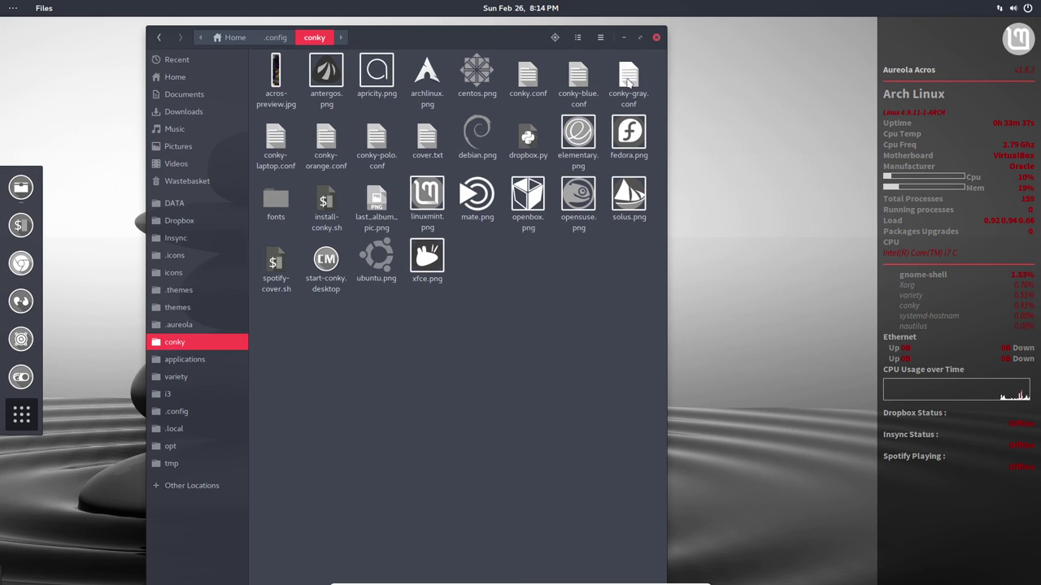
pyautogui.click(627, 79)
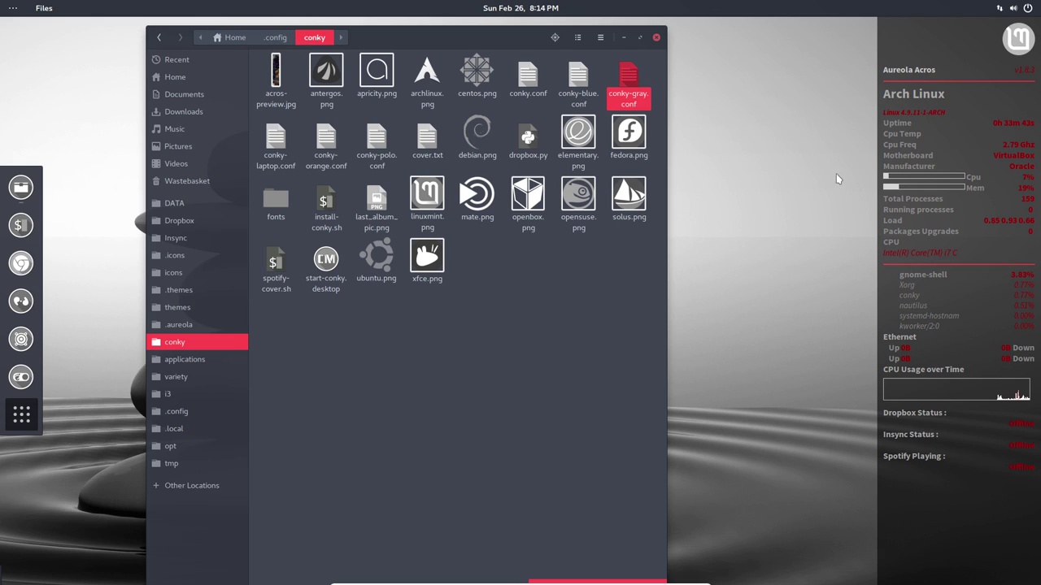
# Rename conky.conf to conky-original.conf.
pyautogui.click(537, 91)
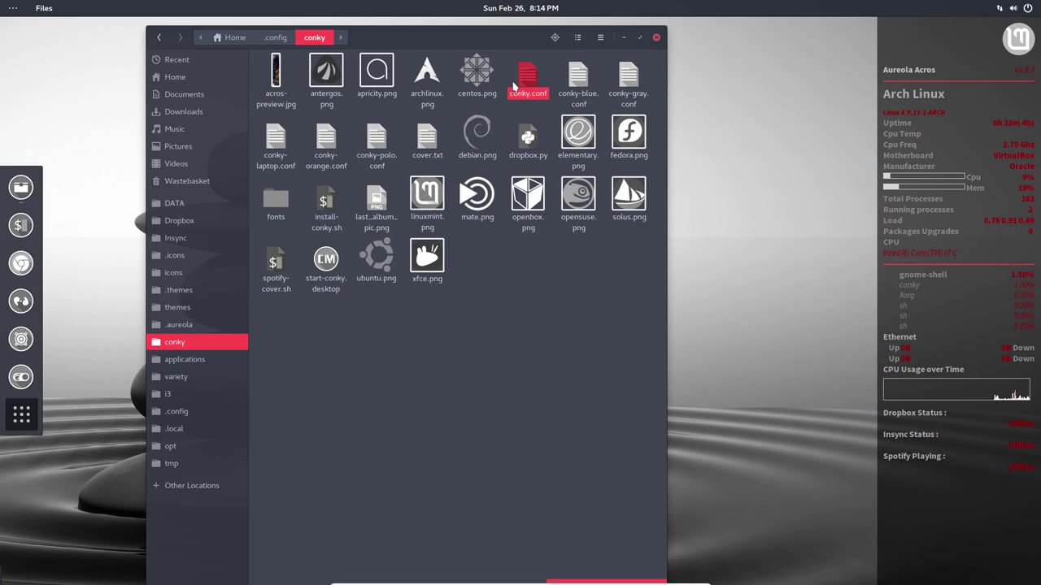
pyautogui.press('F2')
pyautogui.press('Right')
pyautogui.write('-origin')
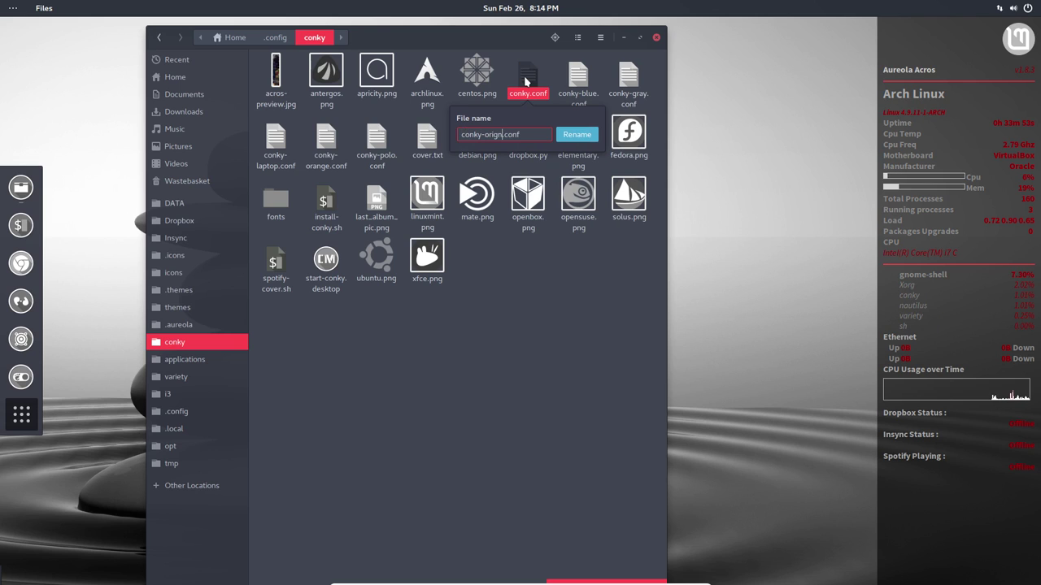
pyautogui.press('BackSpace')
pyautogui.press('BackSpace')
pyautogui.write('inal')
pyautogui.press('Return')
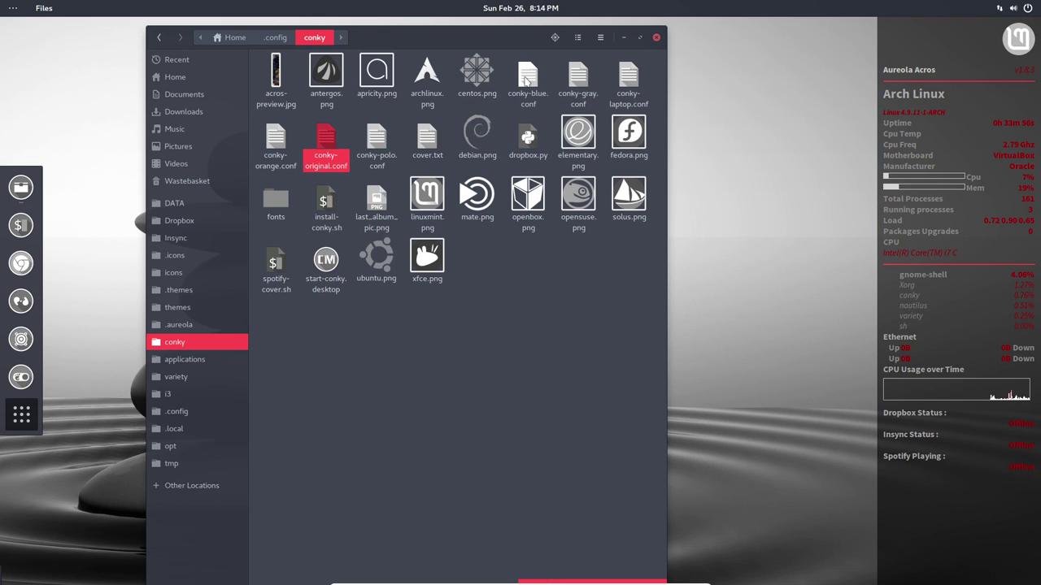
# Rename conky-gray.conf to conky.conf.
pyautogui.click(584, 95)
pyautogui.press('F2')
pyautogui.press('Right')
pyautogui.press('BackSpace')
pyautogui.press('BackSpace')
pyautogui.press('BackSpace')
pyautogui.press('BackSpace')
pyautogui.press('BackSpace')
pyautogui.press('Return')
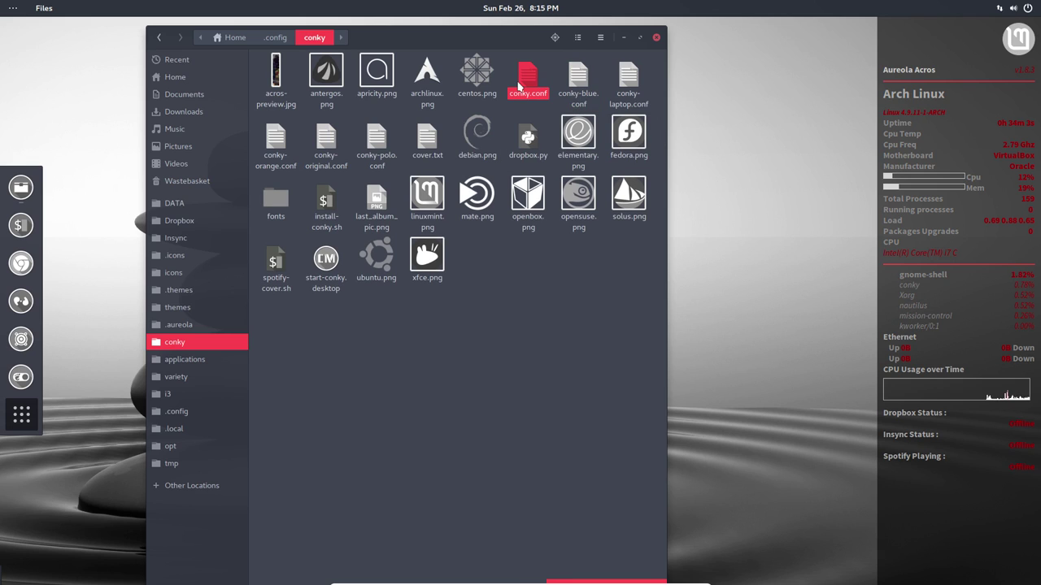
# Run 'killall conky' then 'conky' in a terminal in the conky folder, then close the terminal and Files.
pyautogui.rightClick(559, 383)
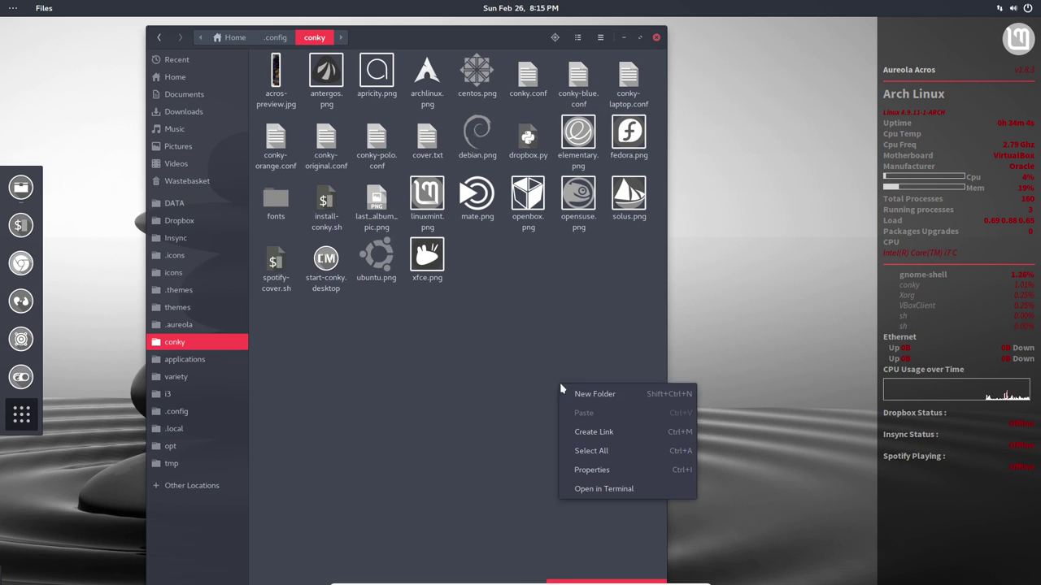
pyautogui.click(628, 490)
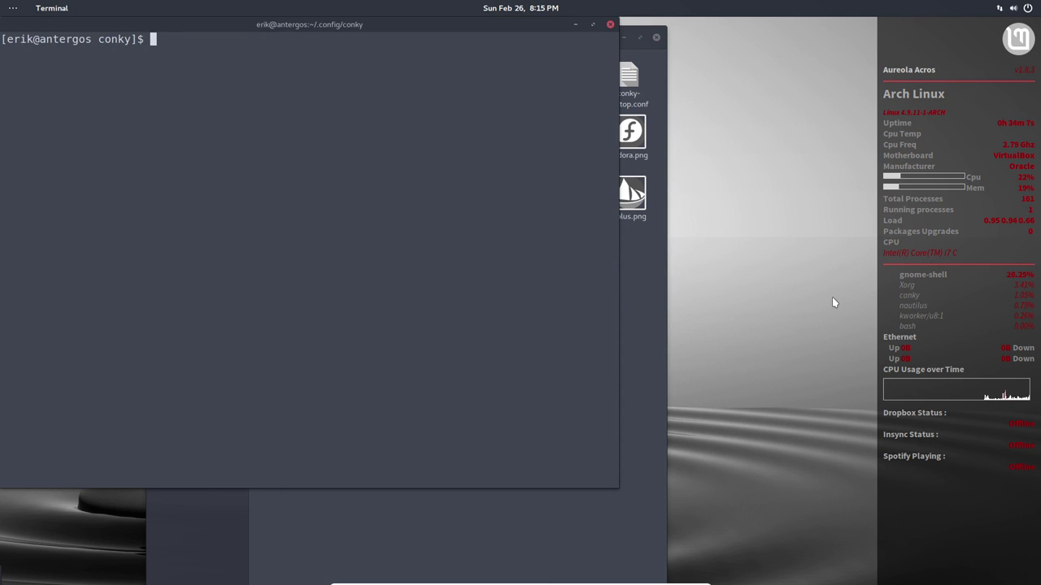
pyautogui.write('killall ocn')
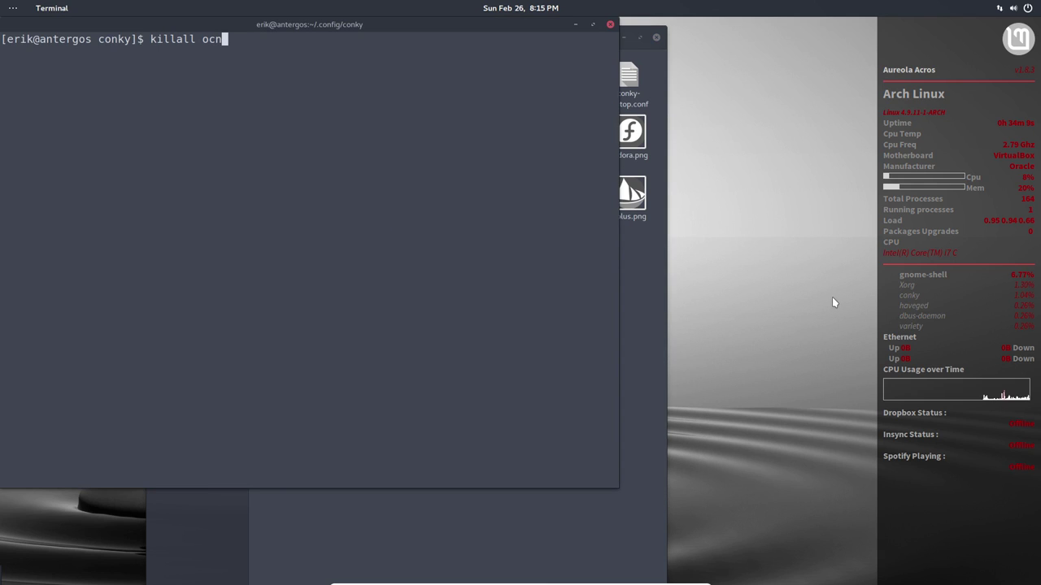
pyautogui.press('BackSpace')
pyautogui.press('BackSpace')
pyautogui.press('BackSpace')
pyautogui.write('conky')
pyautogui.press('Return')
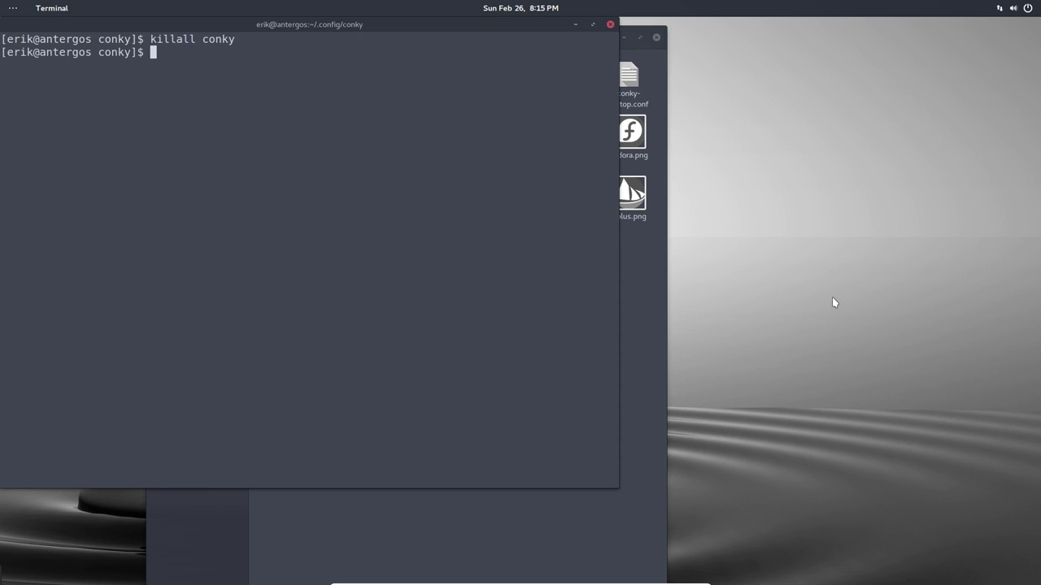
pyautogui.write('conky')
pyautogui.press('Return')
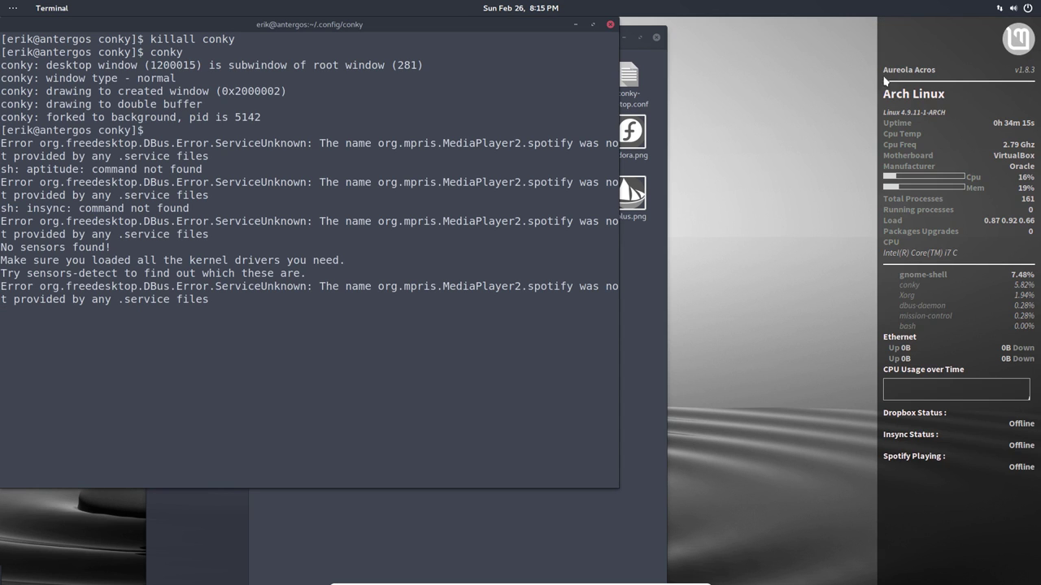
pyautogui.click(611, 26)
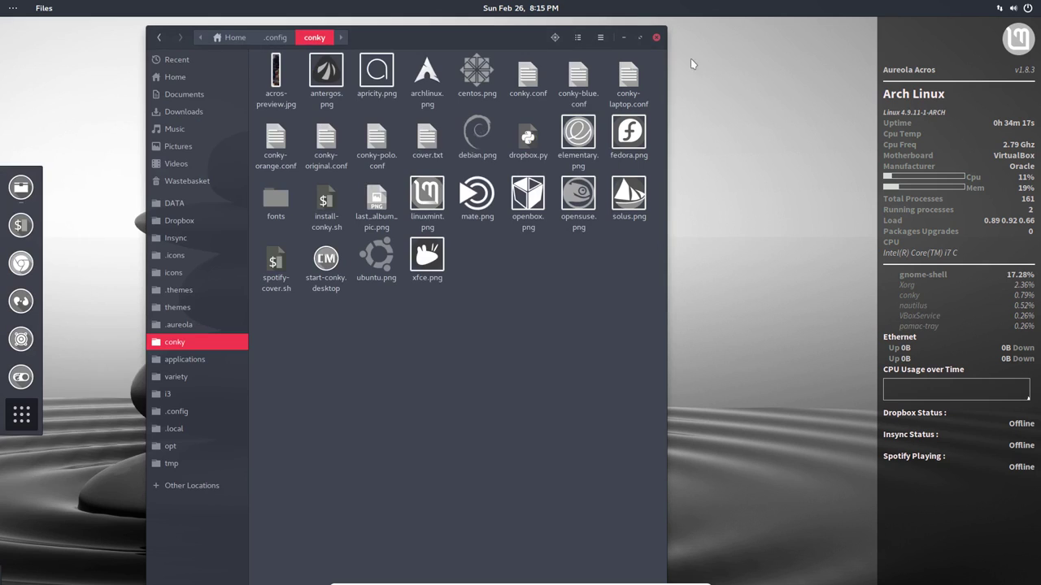
pyautogui.click(656, 37)
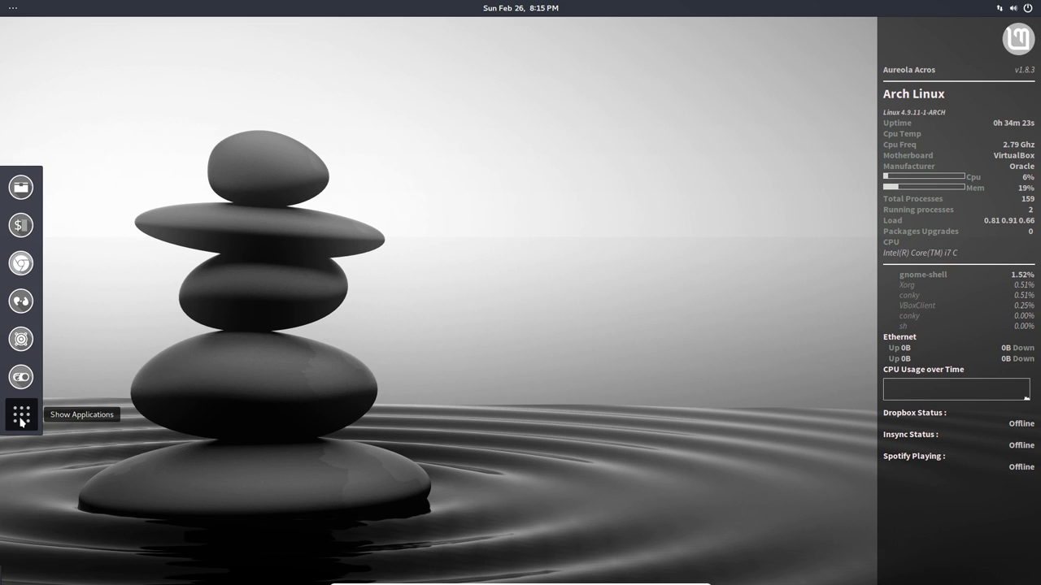
# Open ~/.config/conky/conky.conf in Sublime Text and scroll down to the logo image path.
pyautogui.click(20, 186)
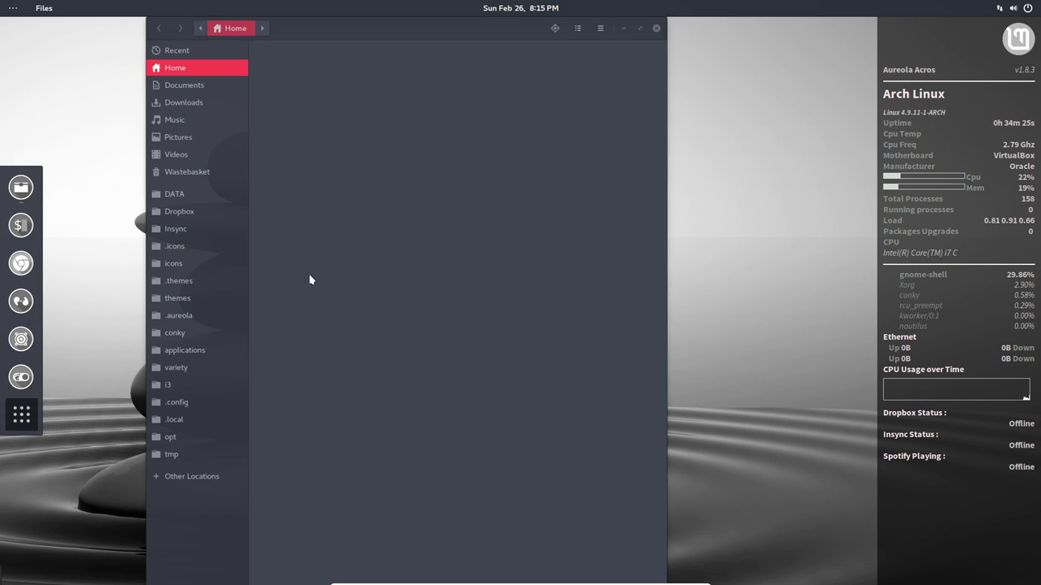
pyautogui.click(182, 339)
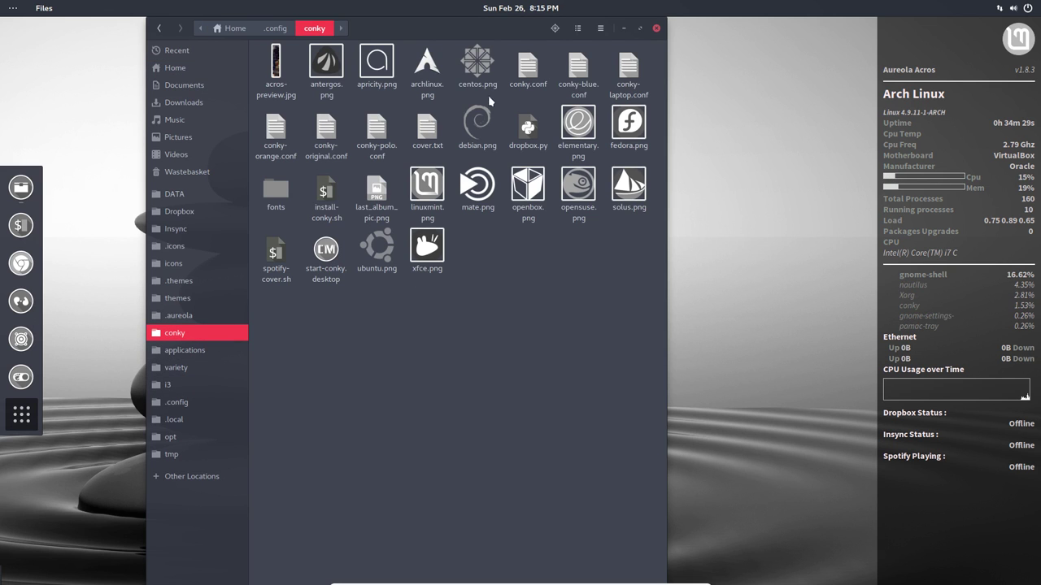
pyautogui.doubleClick(525, 69)
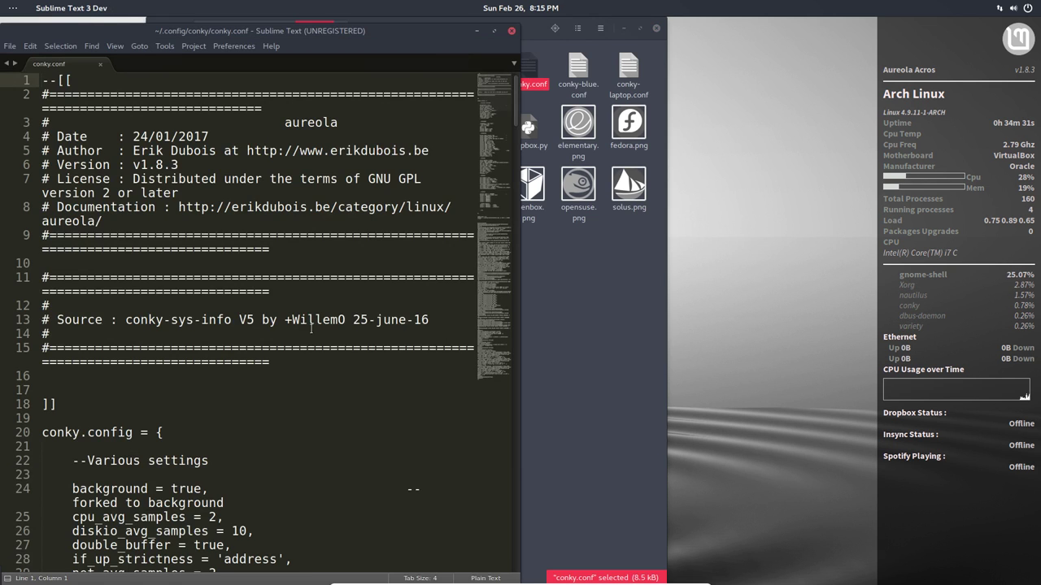
pyautogui.scroll(-15, 269, 363)
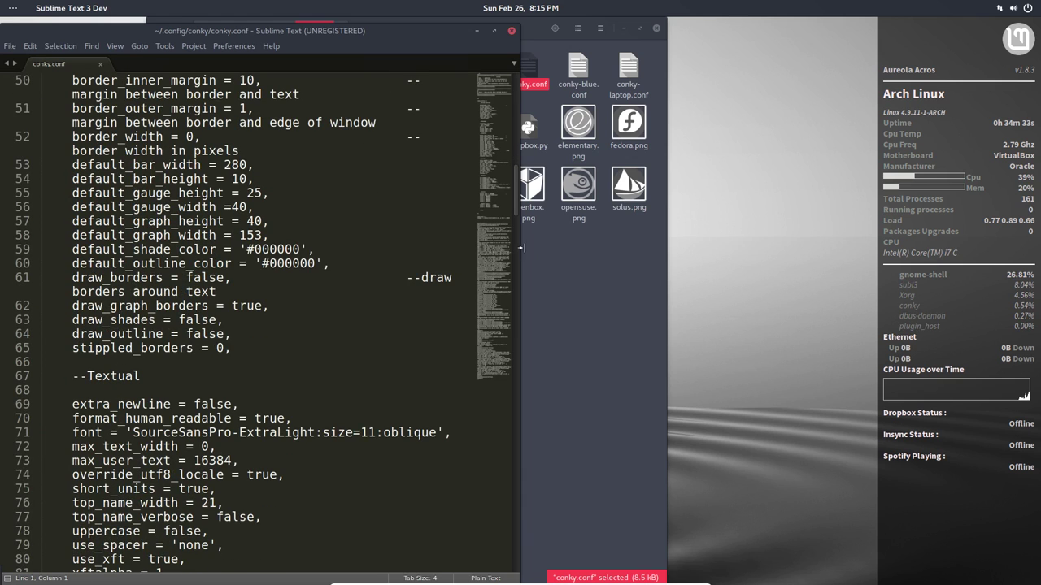
pyautogui.moveTo(520, 248); pyautogui.dragTo(870, 250)
pyautogui.scroll(-13, 228, 369)
pyautogui.scroll(-4, 227, 370)
# Replace linuxmint with antergos in the line 119 image path, save, and close the editor.
pyautogui.doubleClick(246, 334)
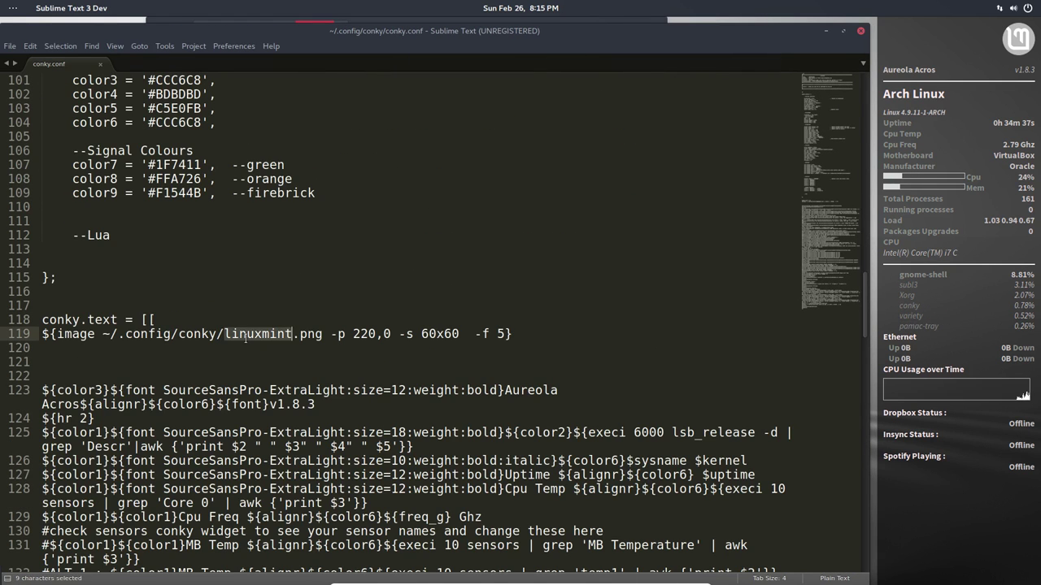
pyautogui.write('ane')
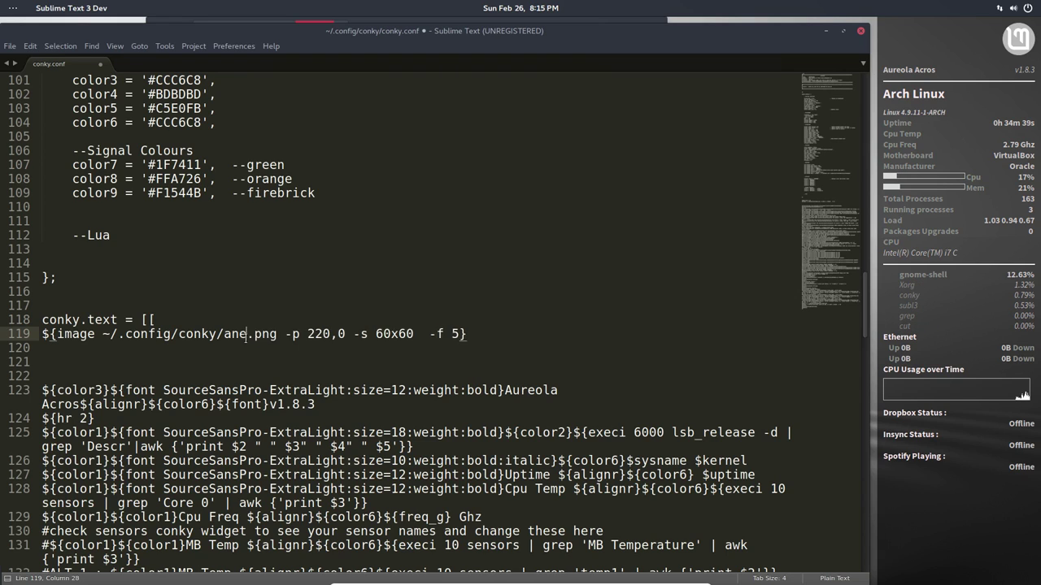
pyautogui.write('ergos')
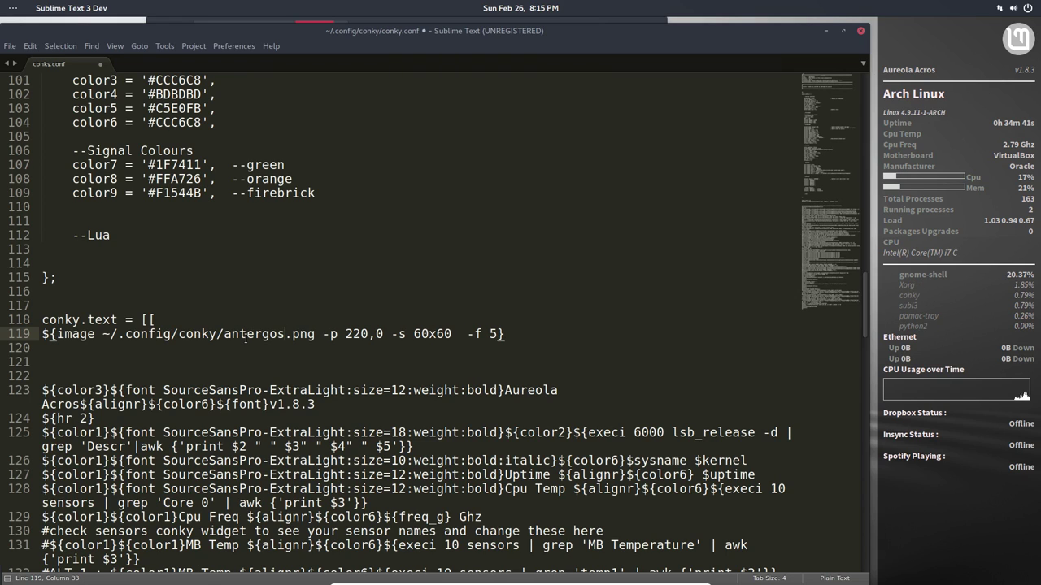
pyautogui.hotkey('ctrl', 's')
pyautogui.scroll(1, 360, 355)
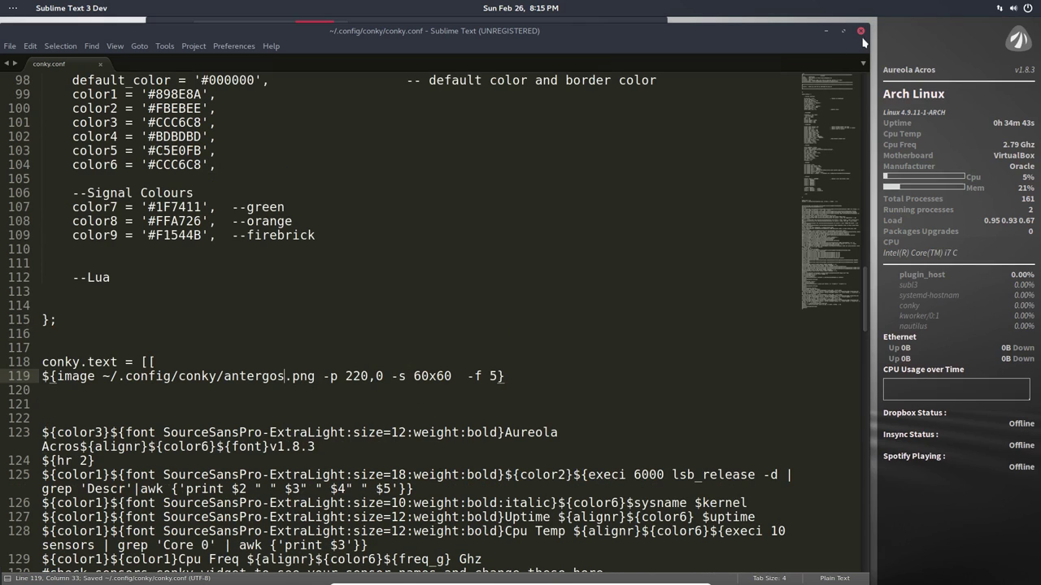
pyautogui.click(860, 31)
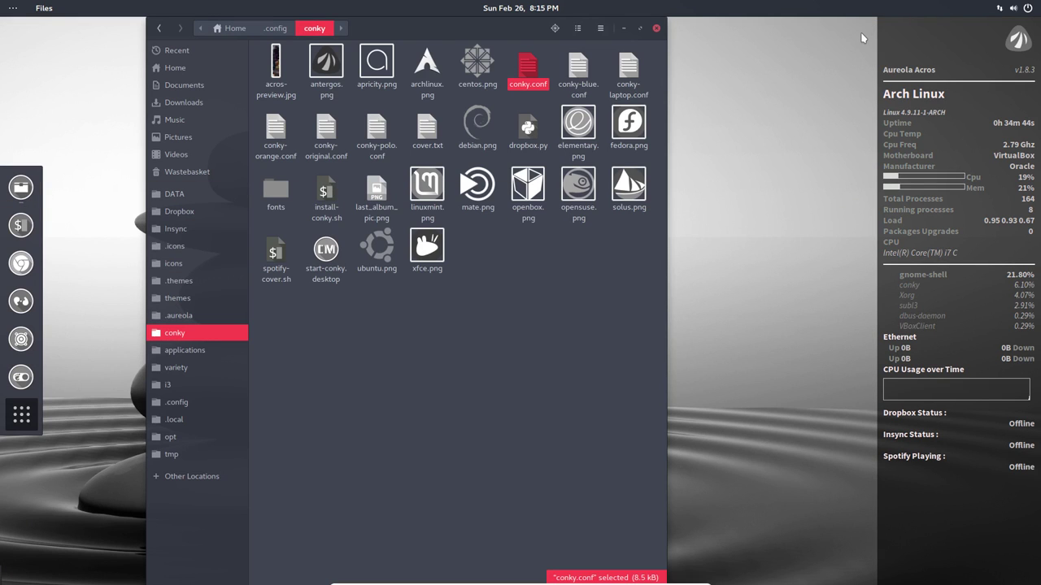
# Close Files and launch Tweak Tool from the last page of the applications grid.
pyautogui.click(655, 29)
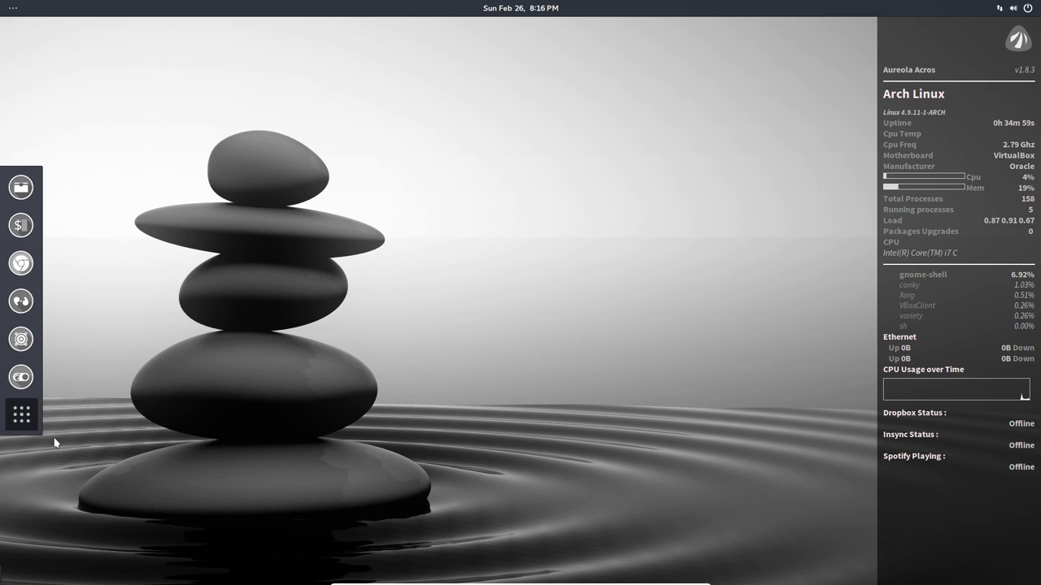
pyautogui.click(22, 419)
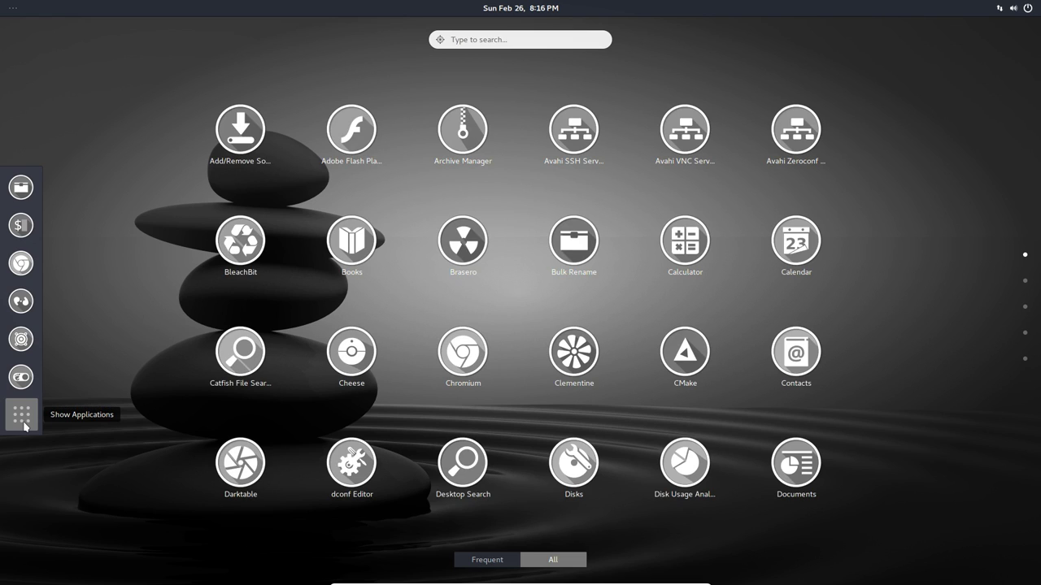
pyautogui.scroll(-4, 68, 436)
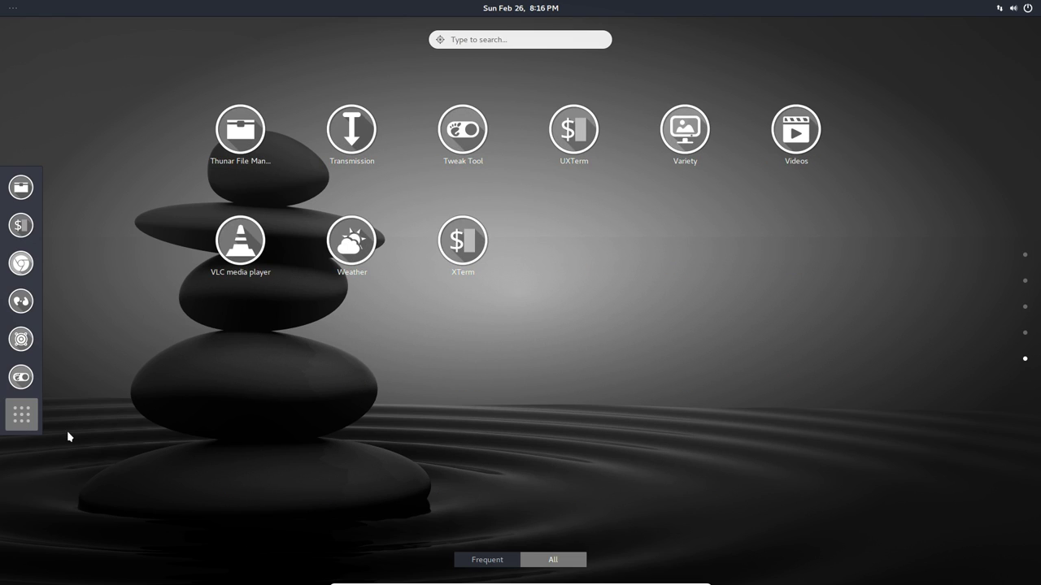
pyautogui.click(454, 140)
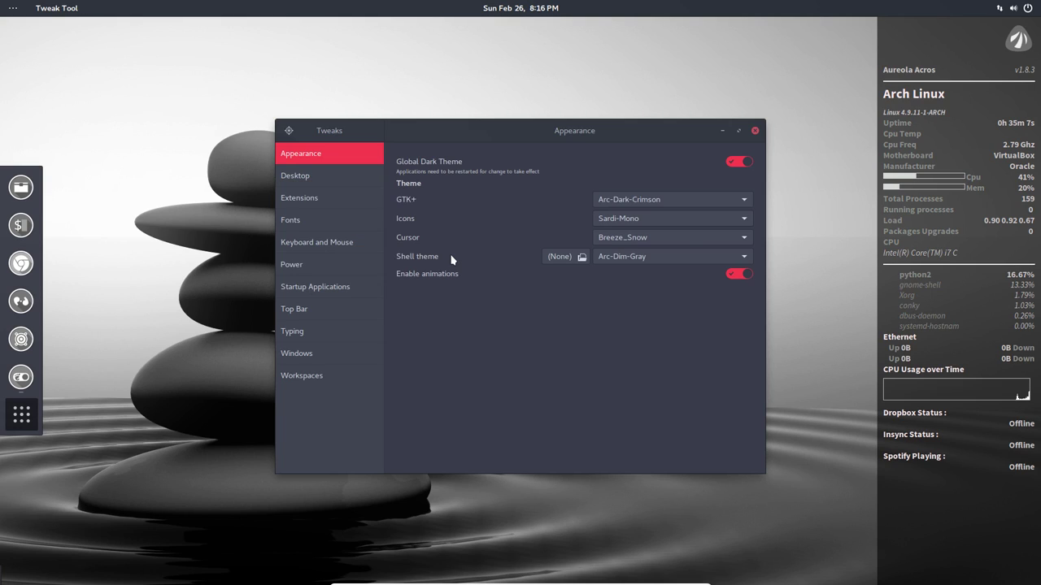
# Turn on Icons on Desktop on Tweak Tool's Desktop page.
pyautogui.click(323, 176)
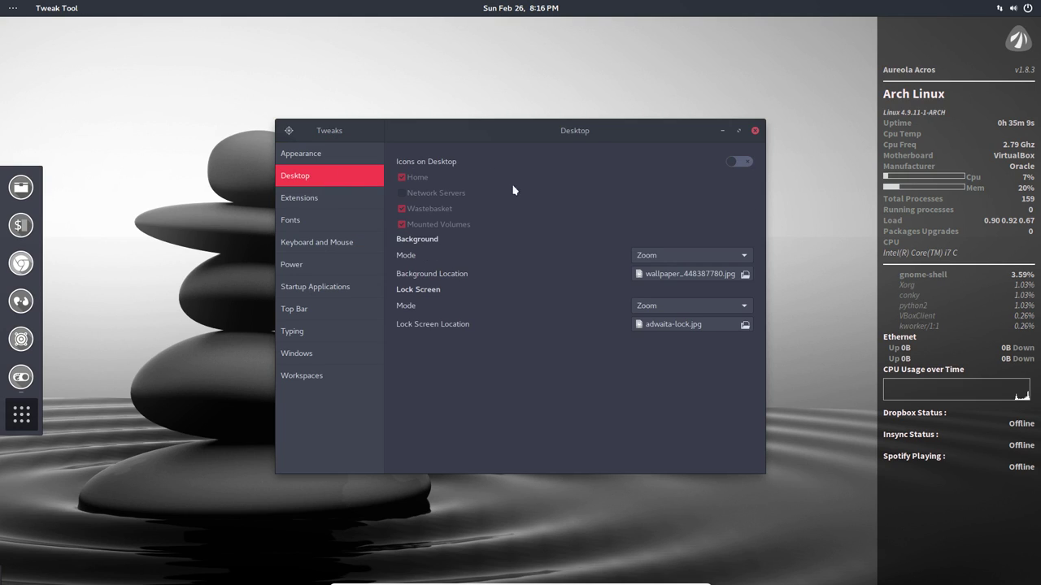
pyautogui.rightClick(223, 33)
pyautogui.click(177, 124)
pyautogui.rightClick(181, 139)
pyautogui.click(183, 185)
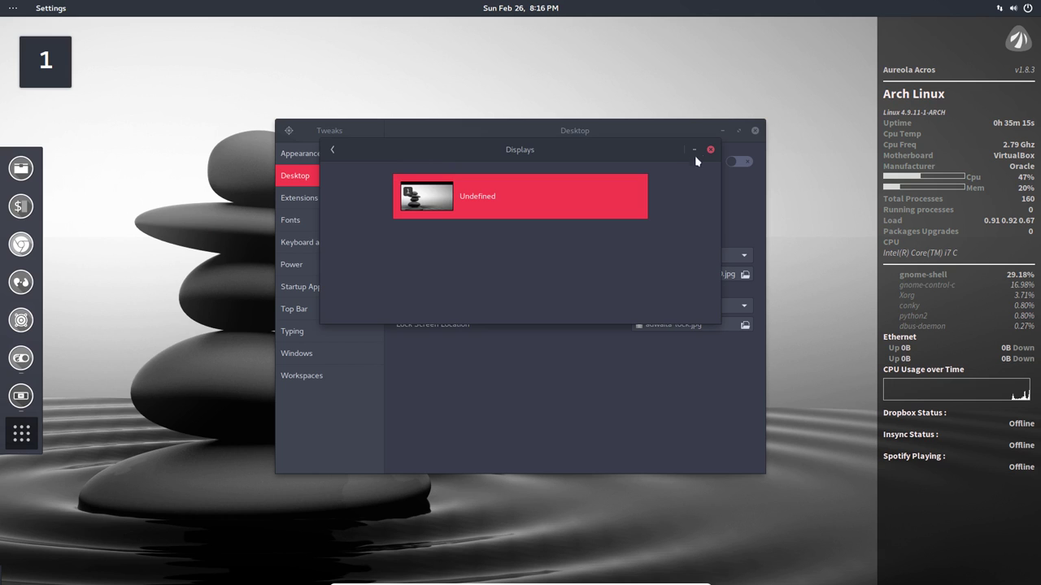
pyautogui.click(709, 150)
pyautogui.click(742, 162)
# Create an Untitled Folder on the desktop, then delete it to the Wastebasket.
pyautogui.rightClick(152, 96)
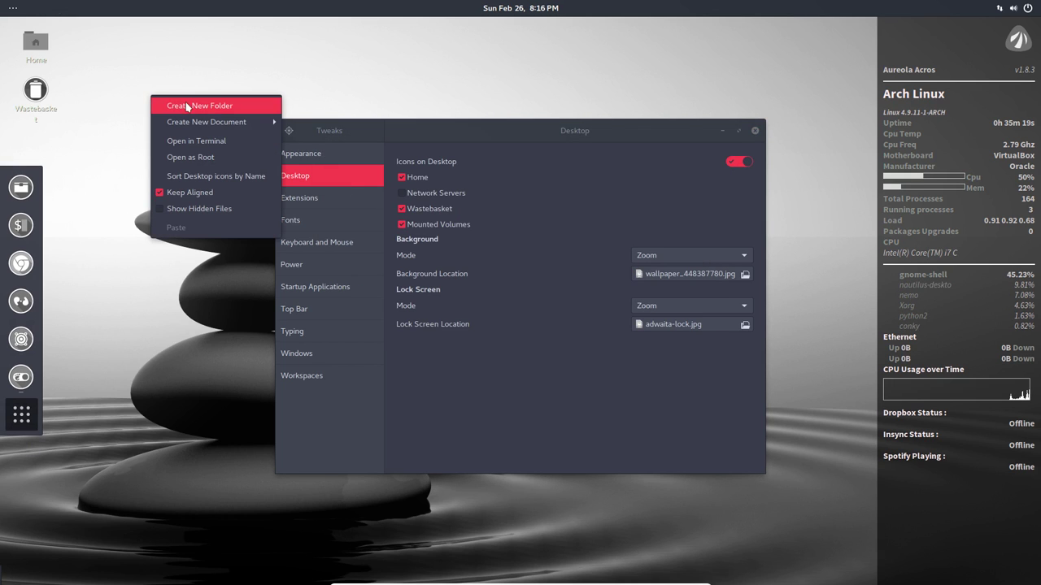
pyautogui.click(186, 107)
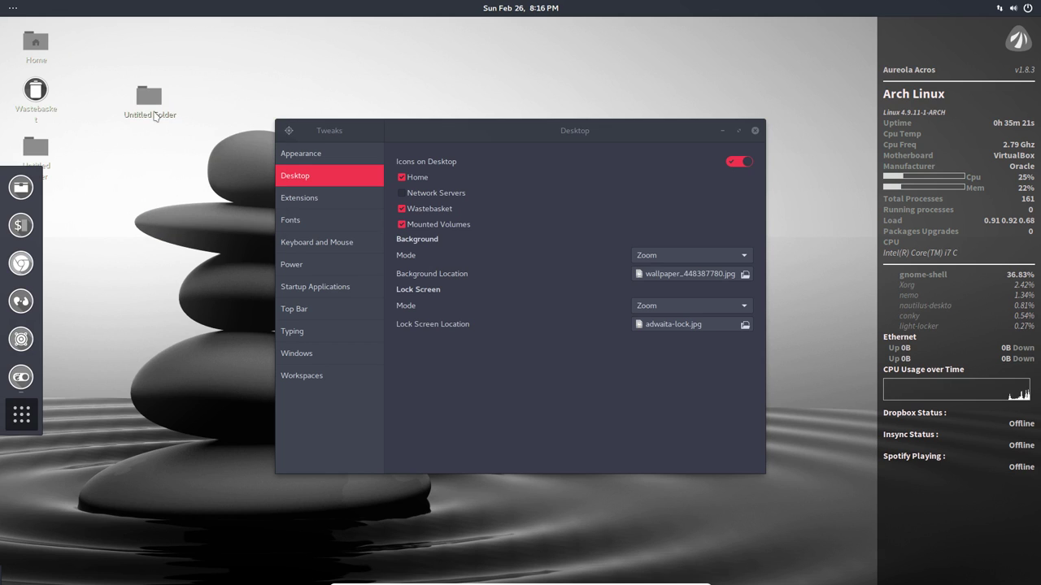
pyautogui.click(151, 100)
pyautogui.press('Delete')
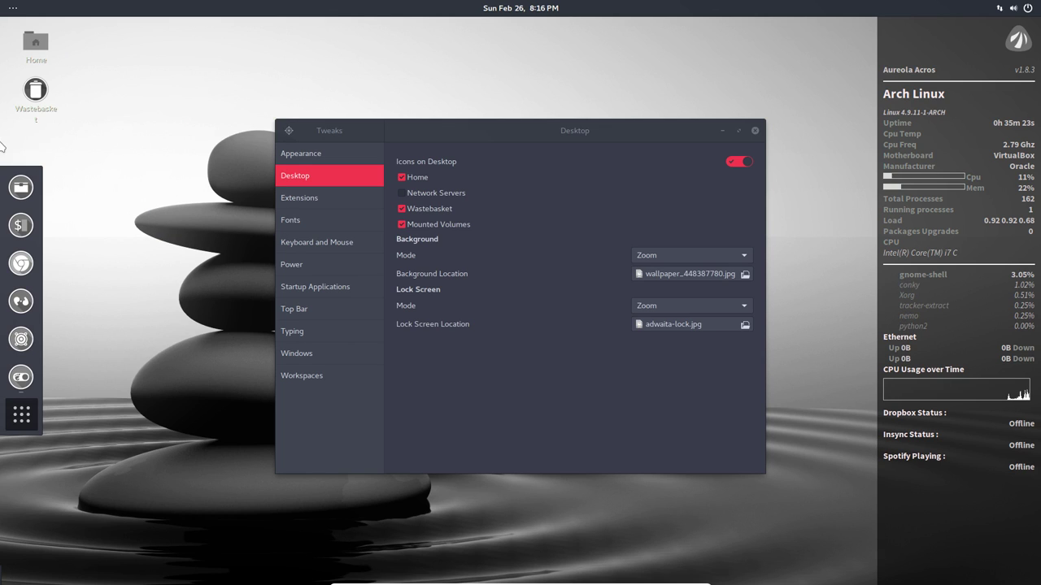
# Hide the Home, Wastebasket and Mounted Volumes desktop icons and show the Extensions list.
pyautogui.click(416, 179)
pyautogui.click(421, 208)
pyautogui.click(437, 224)
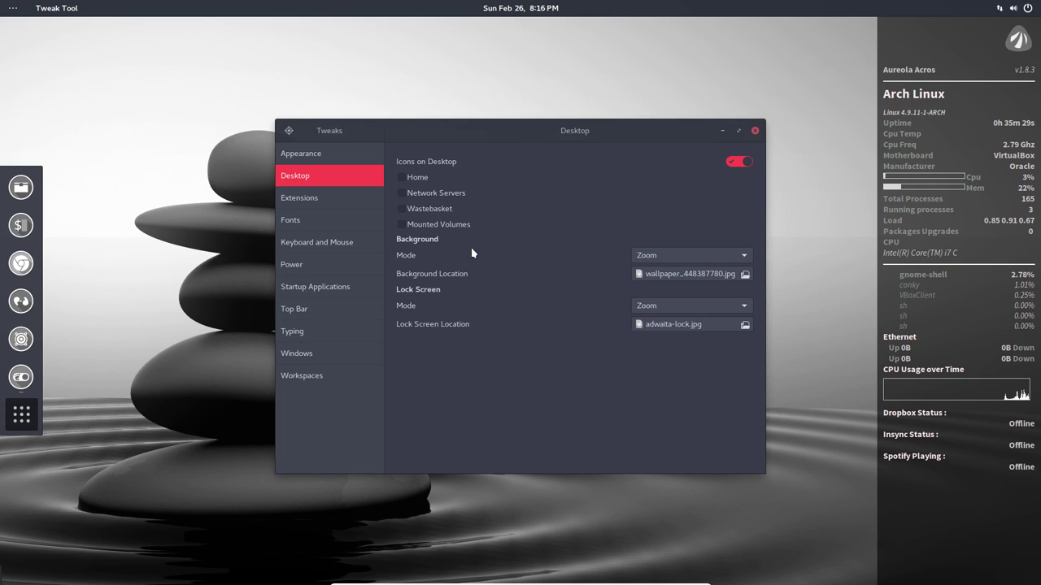
pyautogui.click(330, 202)
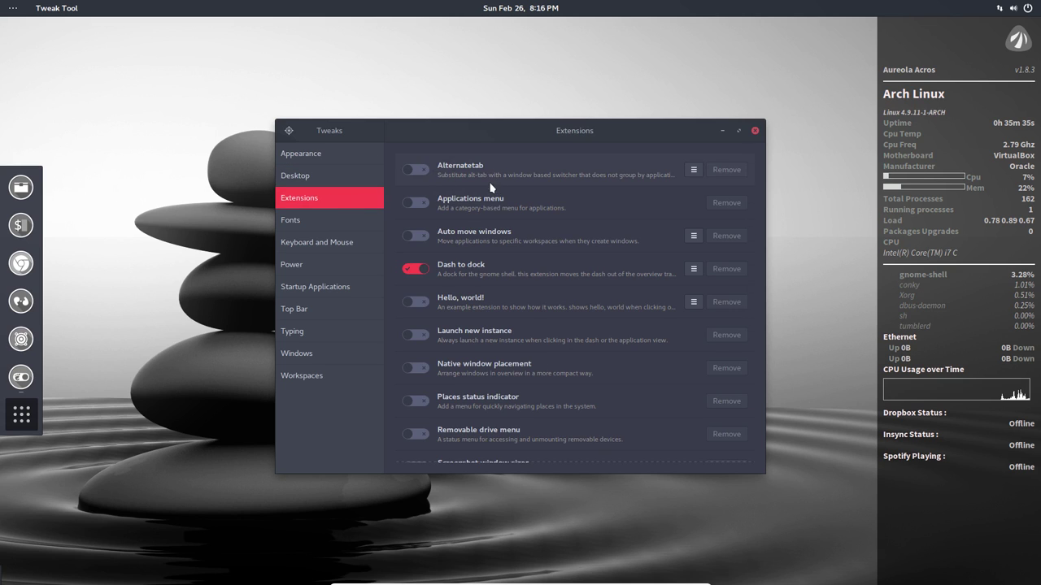
# Open Files and a terminal, then enable the Alternatetab extension in Tweaks.
pyautogui.hotkey('alt', 'Tab')
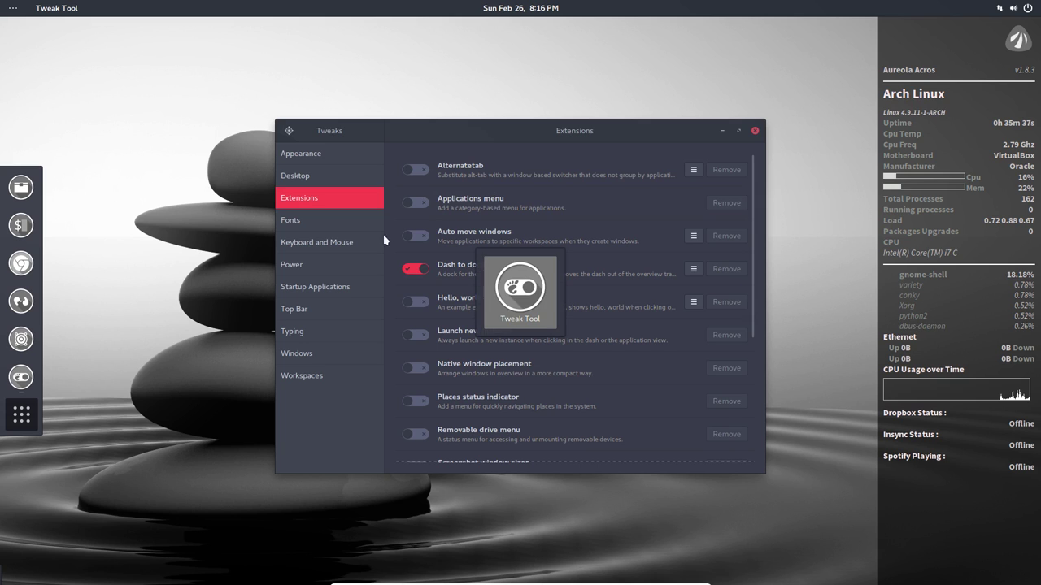
pyautogui.click(21, 189)
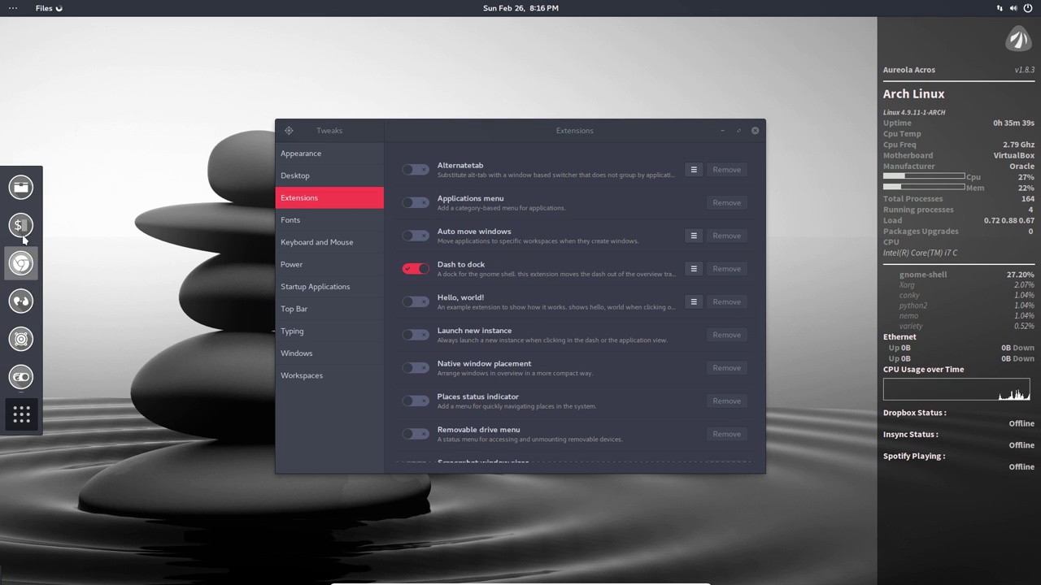
pyautogui.click(21, 225)
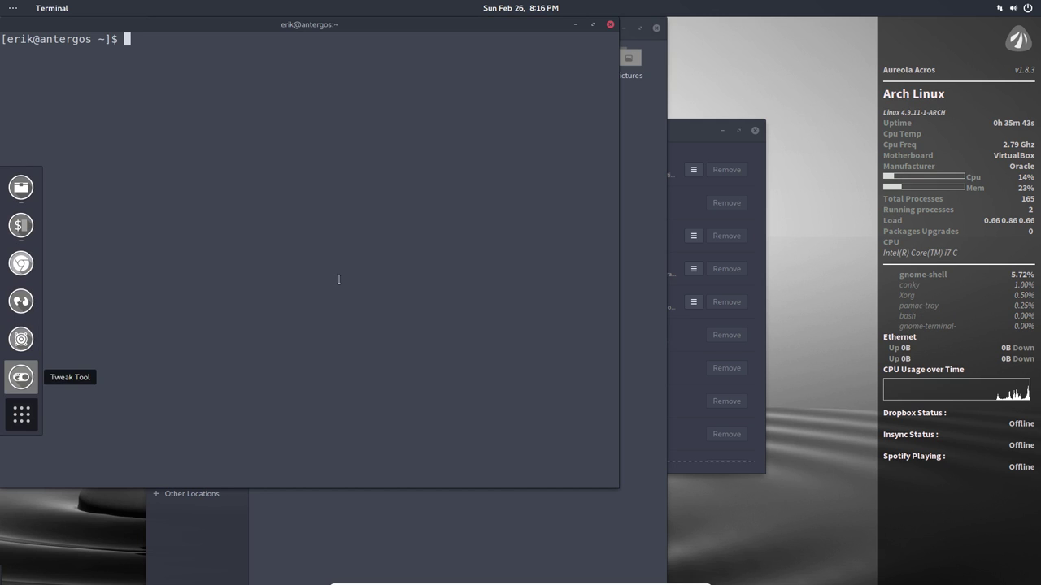
pyautogui.hotkey('alt', 'Tab')
pyautogui.hotkey('alt', 'Tab')
pyautogui.hotkey('alt', 'Tab')
pyautogui.hotkey('alt', 'Tab')
pyautogui.hotkey('alt', 'Tab')
pyautogui.hotkey('alt', 'Tab')
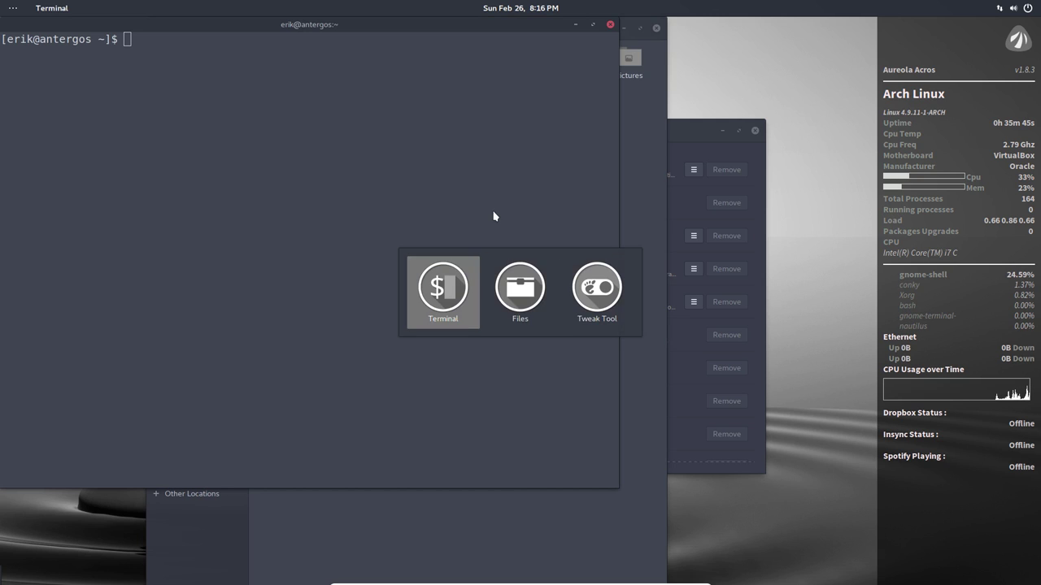
pyautogui.click(668, 135)
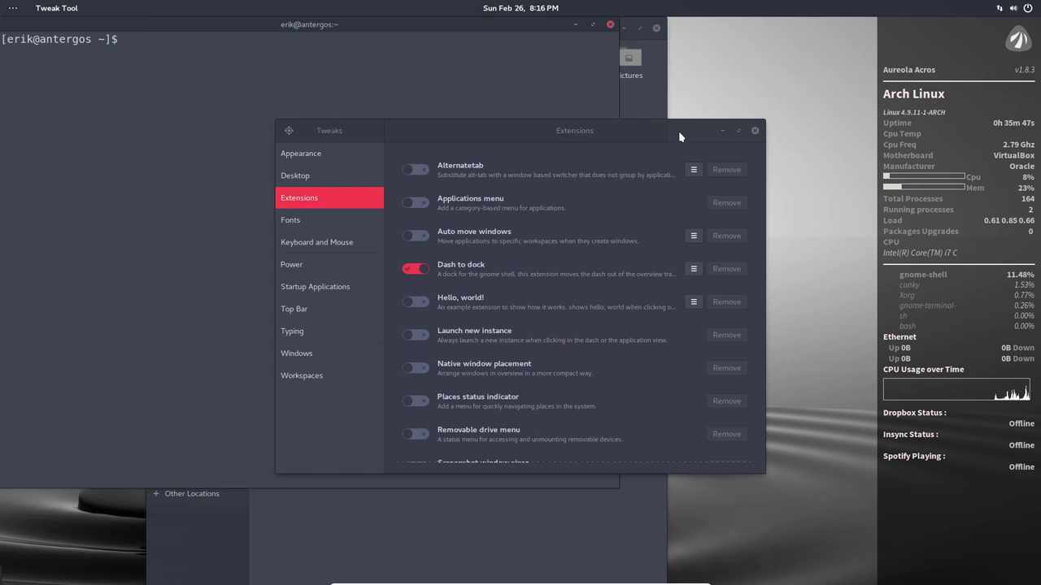
pyautogui.click(416, 171)
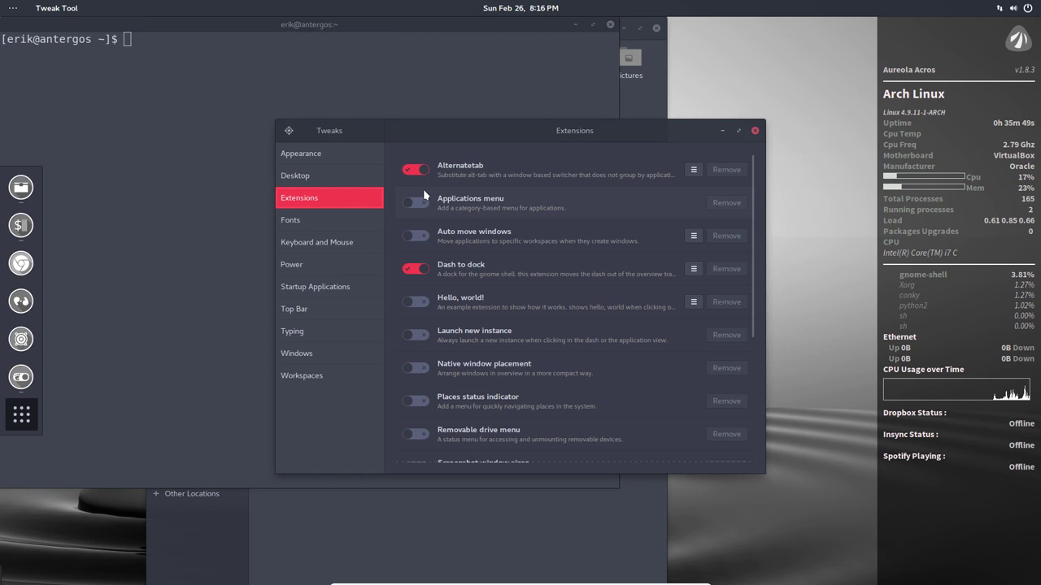
# Try the Alternatetab switcher, then enable, test and disable the Applications menu extension.
pyautogui.hotkey('alt', 'Tab')
pyautogui.hotkey('alt', 'Tab')
pyautogui.hotkey('alt', 'Tab')
pyautogui.hotkey('alt', 'Tab')
pyautogui.hotkey('alt', 'Tab')
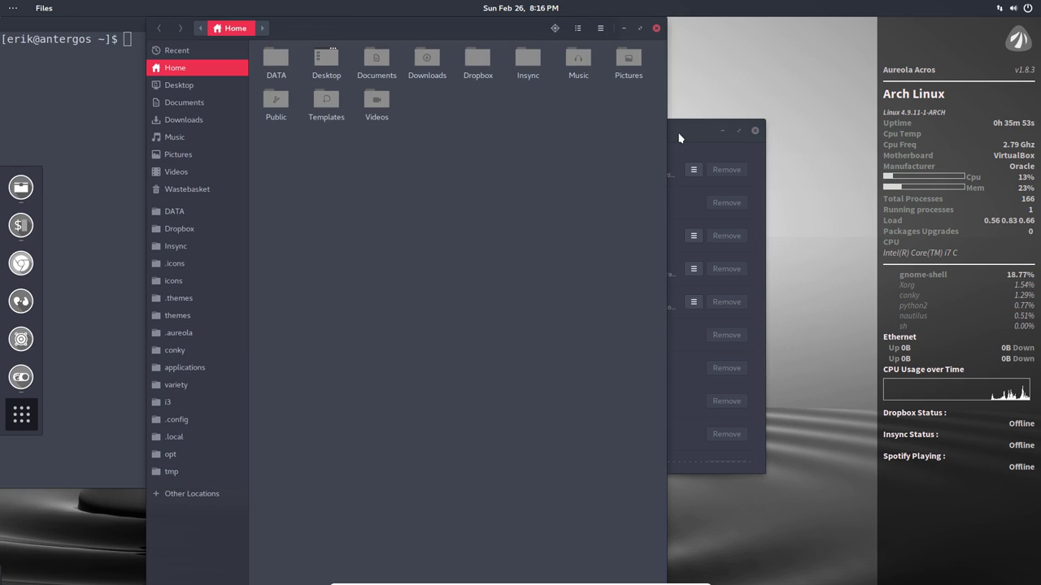
pyautogui.click(679, 138)
pyautogui.click(422, 207)
pyautogui.click(25, 10)
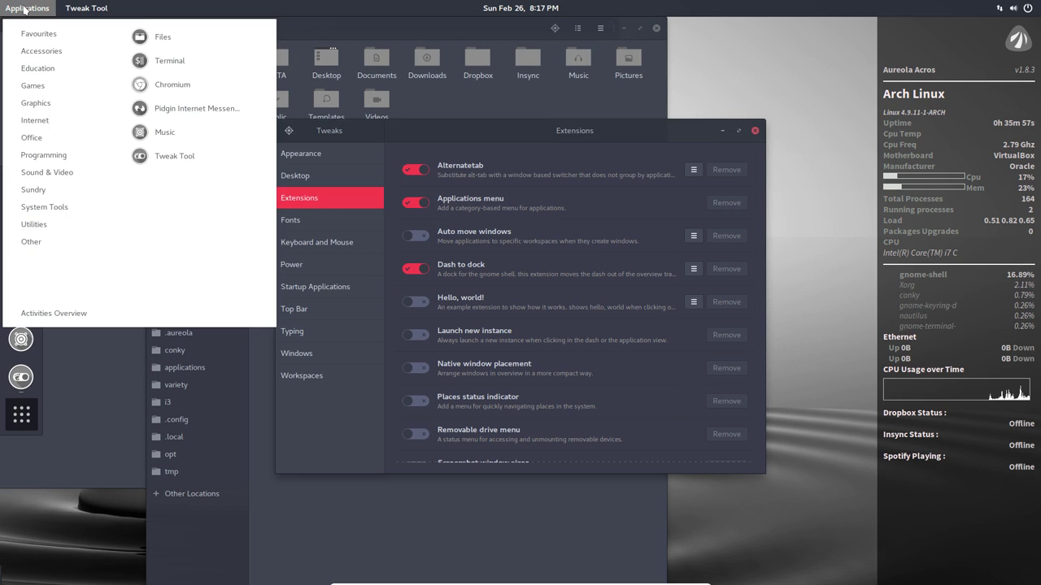
pyautogui.click(24, 9)
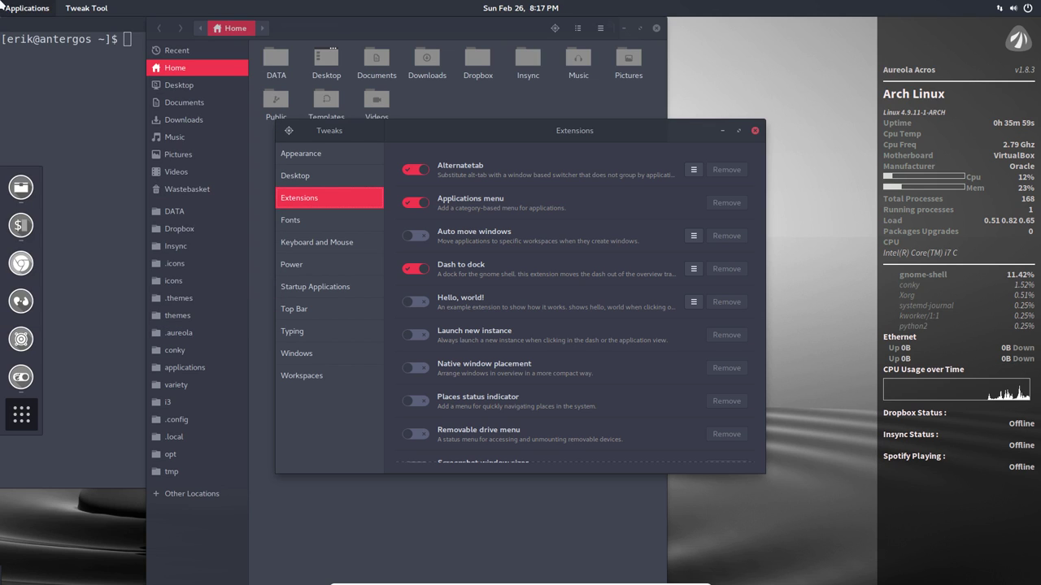
pyautogui.click(413, 202)
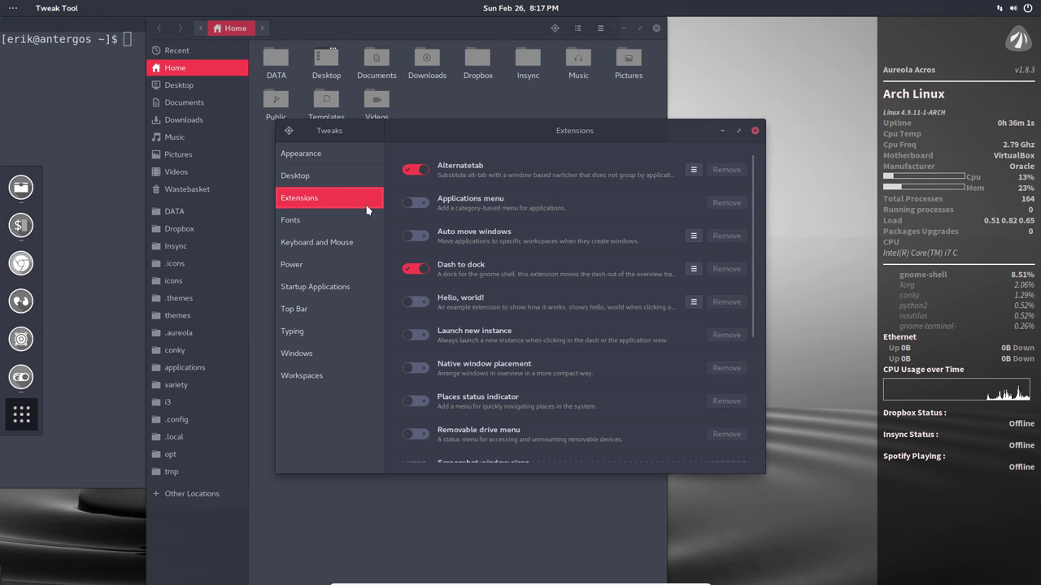
# Test the Places top-bar menu, then switch the Places status indicator extension off.
pyautogui.click(11, 6)
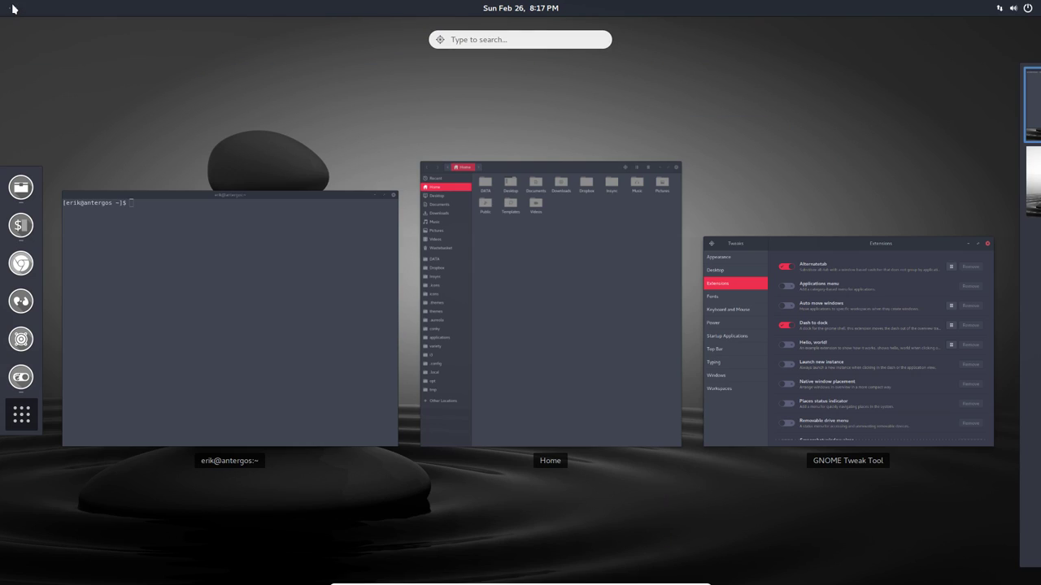
pyautogui.press('Escape')
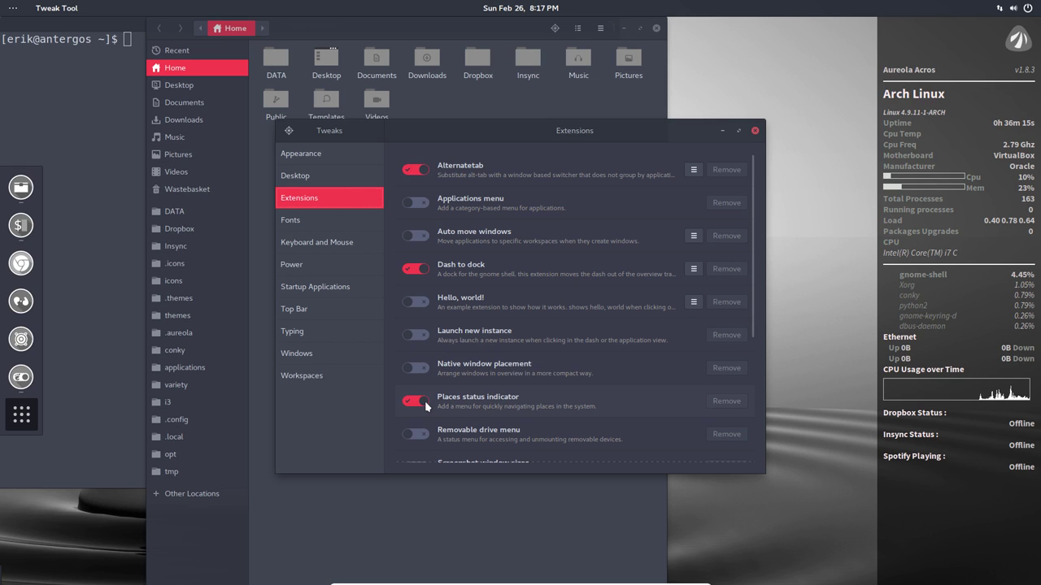
pyautogui.click(46, 8)
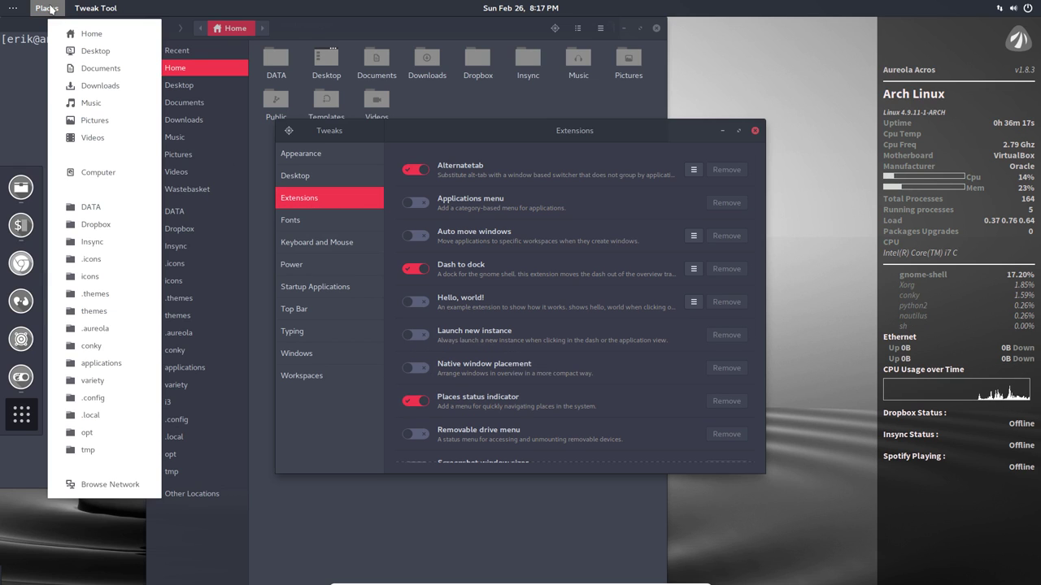
pyautogui.click(47, 8)
pyautogui.click(415, 401)
pyautogui.scroll(-1, 423, 414)
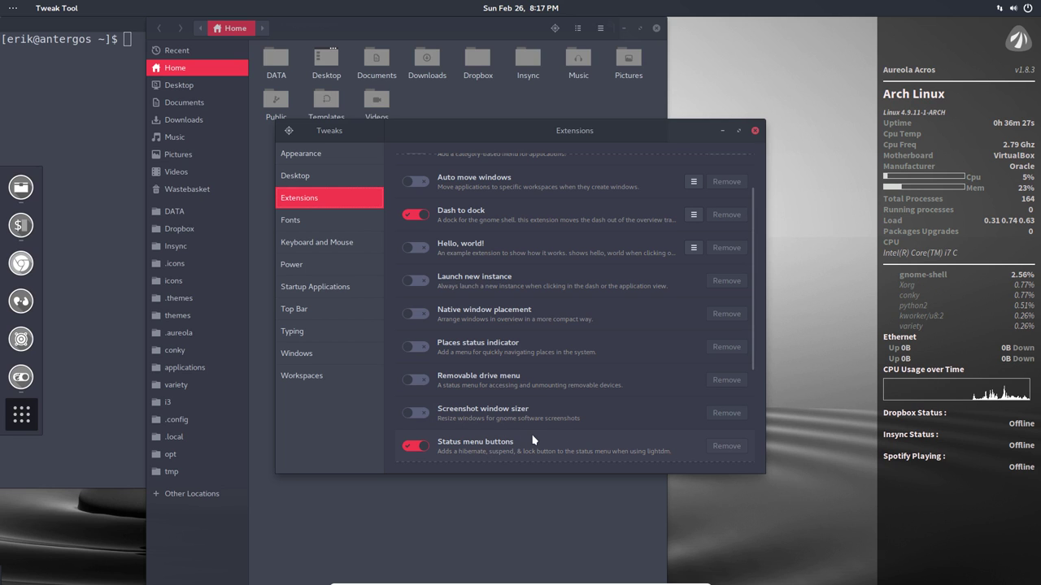
pyautogui.scroll(2, 532, 439)
pyautogui.scroll(-2, 532, 439)
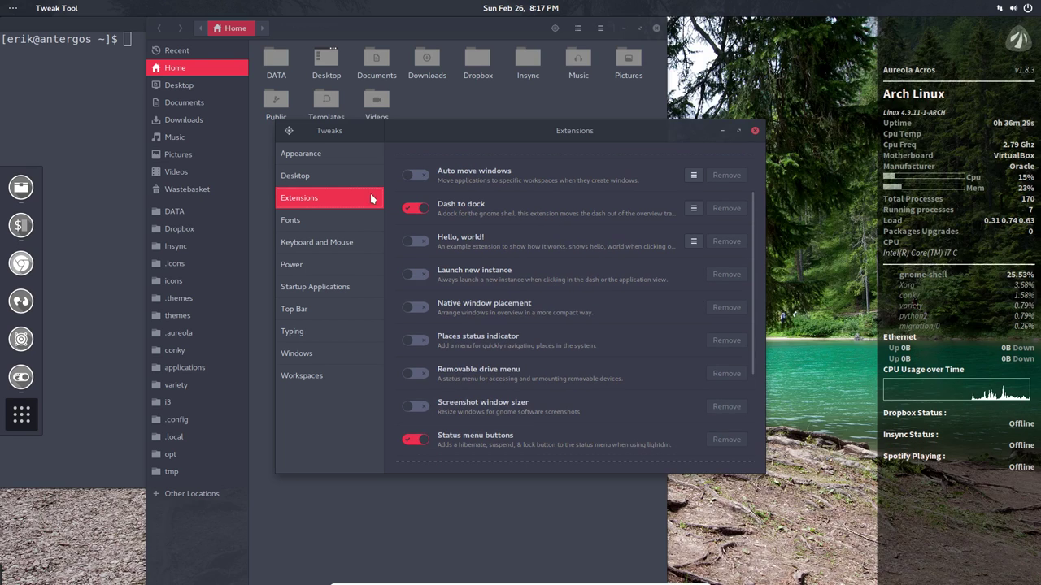
# Set the Window Titles font to Noto Sans Regular on the Fonts page.
pyautogui.click(322, 222)
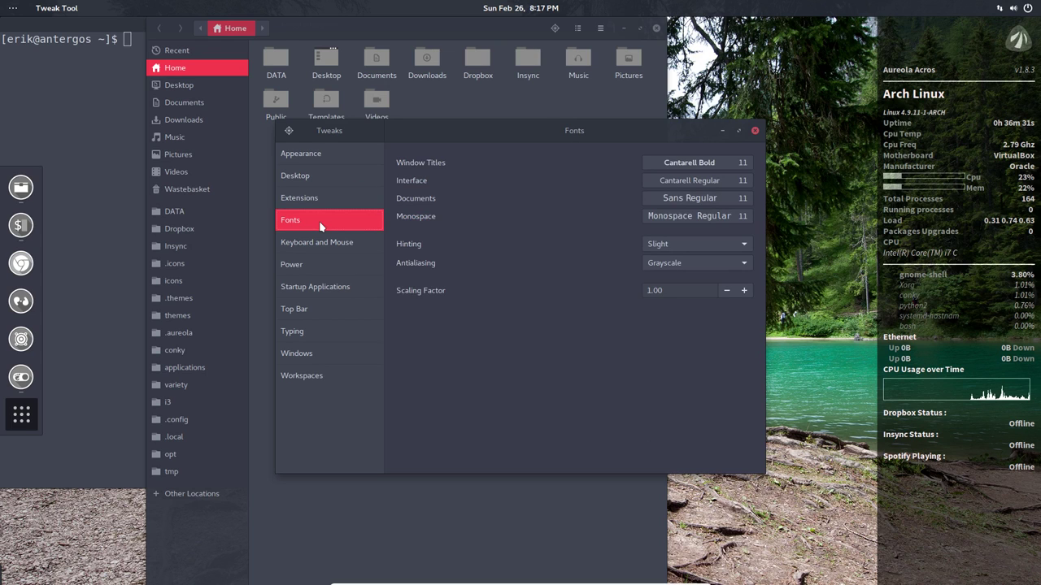
pyautogui.moveTo(569, 133); pyautogui.dragTo(515, 114)
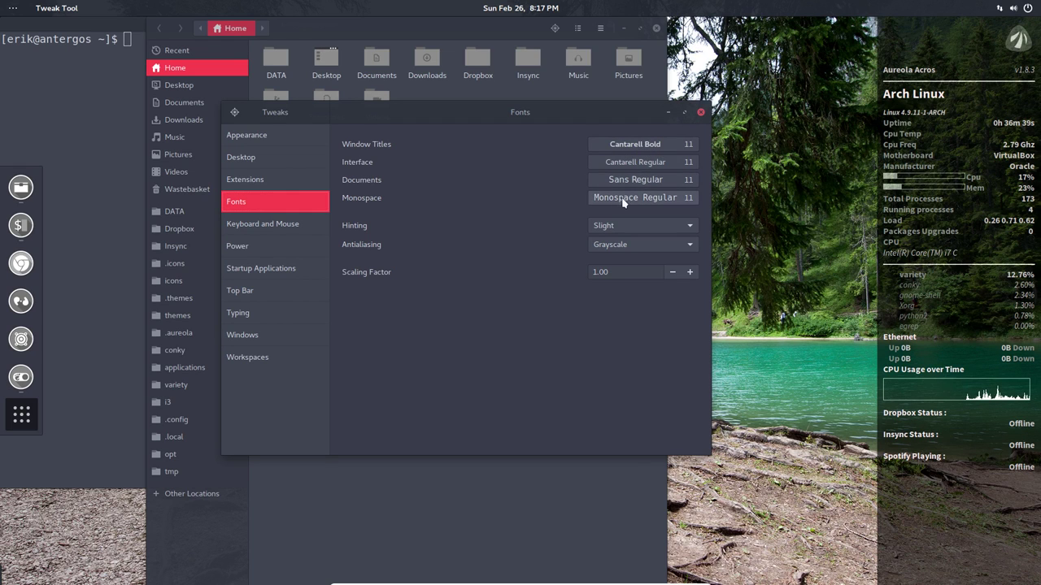
pyautogui.click(637, 150)
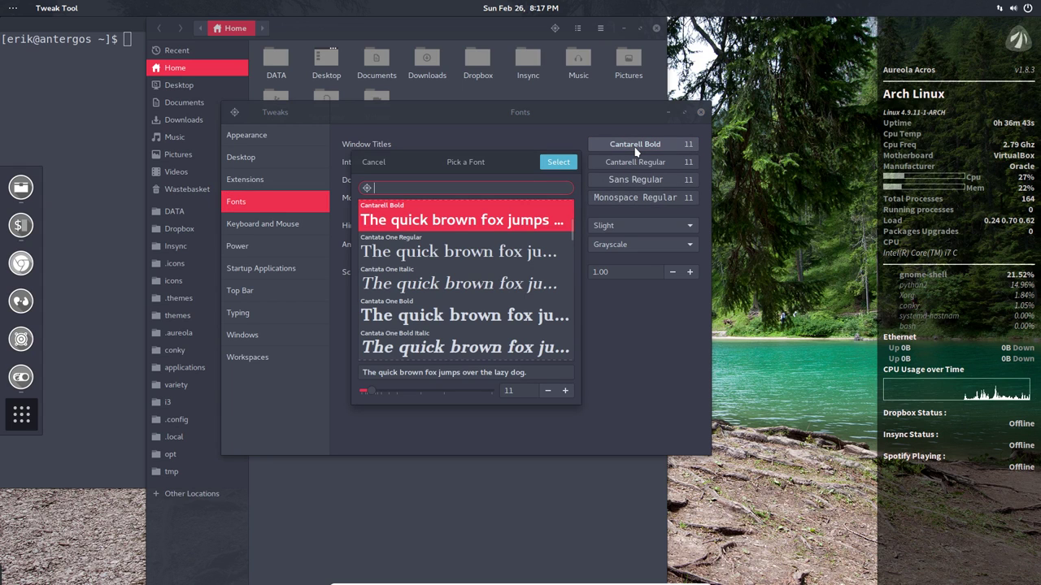
pyautogui.write('notos')
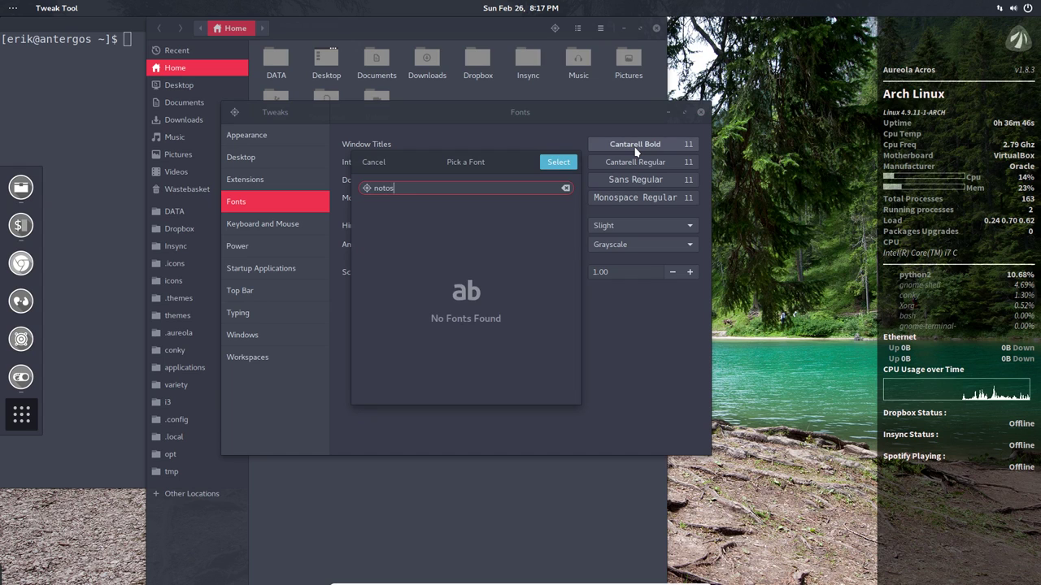
pyautogui.press('BackSpace')
pyautogui.write('sans')
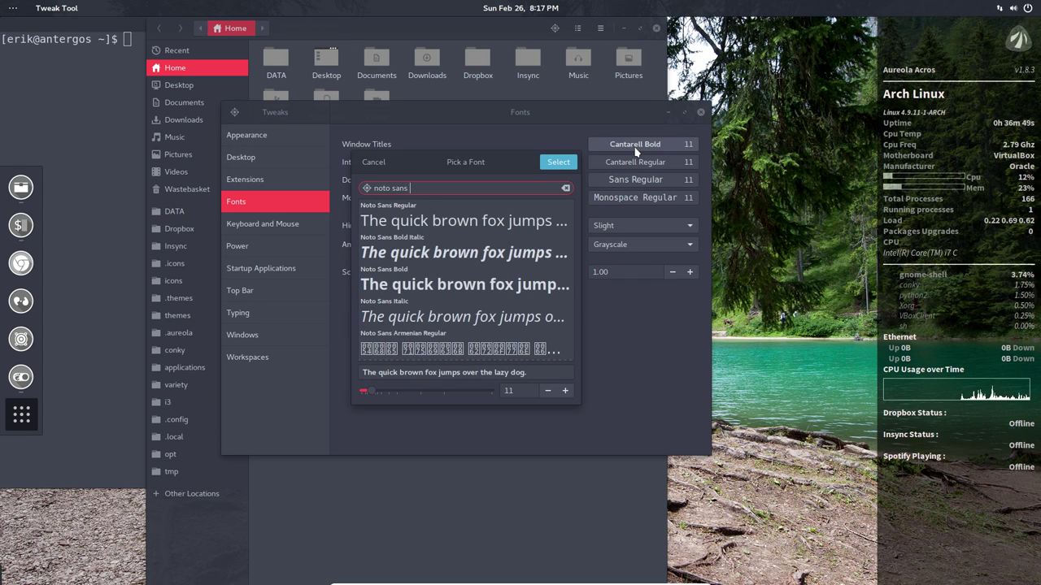
pyautogui.click(551, 225)
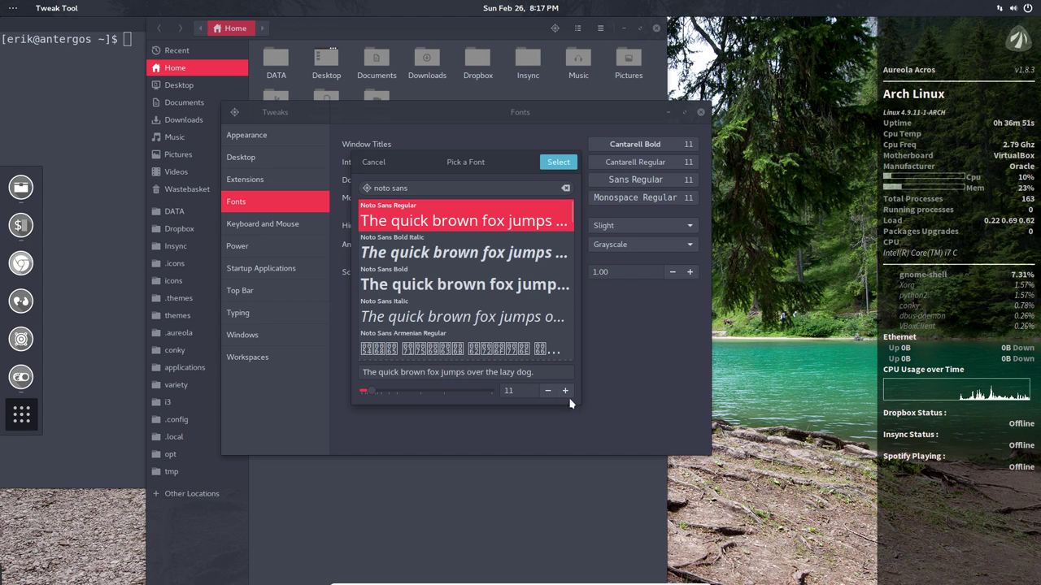
pyautogui.click(558, 162)
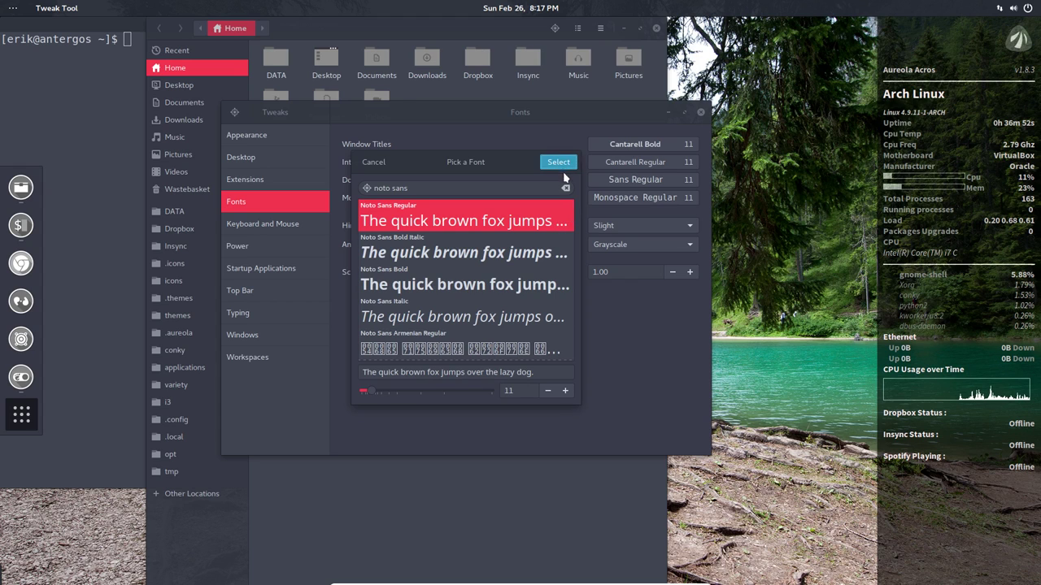
# Set the Interface font to Noto Sans Regular.
pyautogui.click(635, 163)
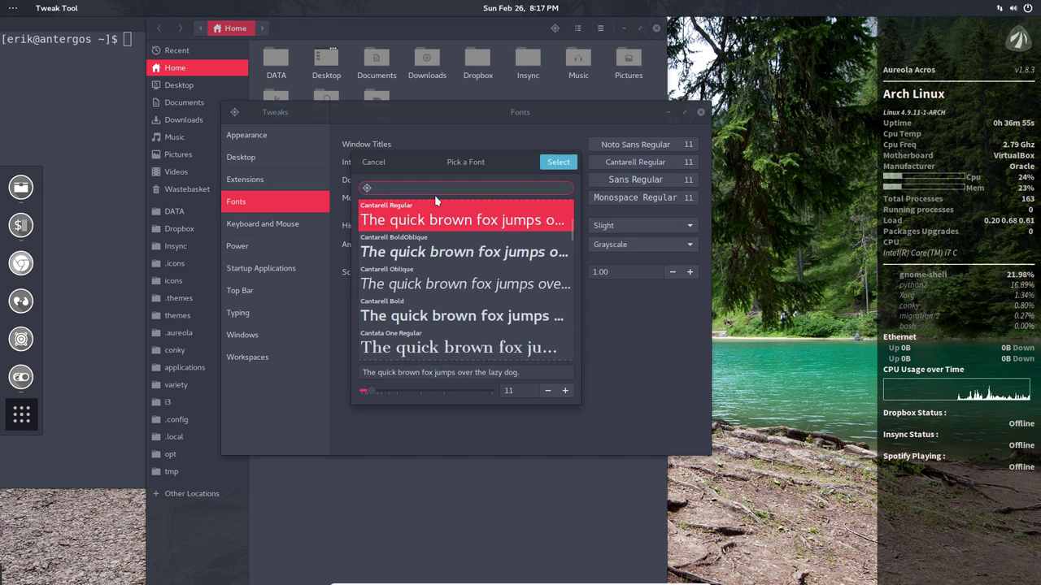
pyautogui.write('no')
pyautogui.write('tos')
pyautogui.write(' sans')
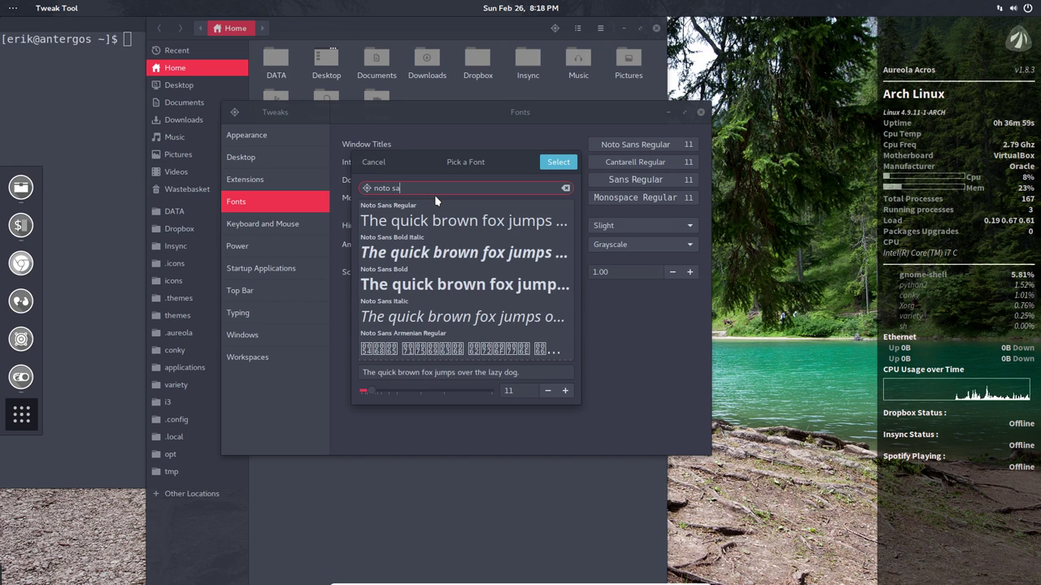
pyautogui.click(439, 220)
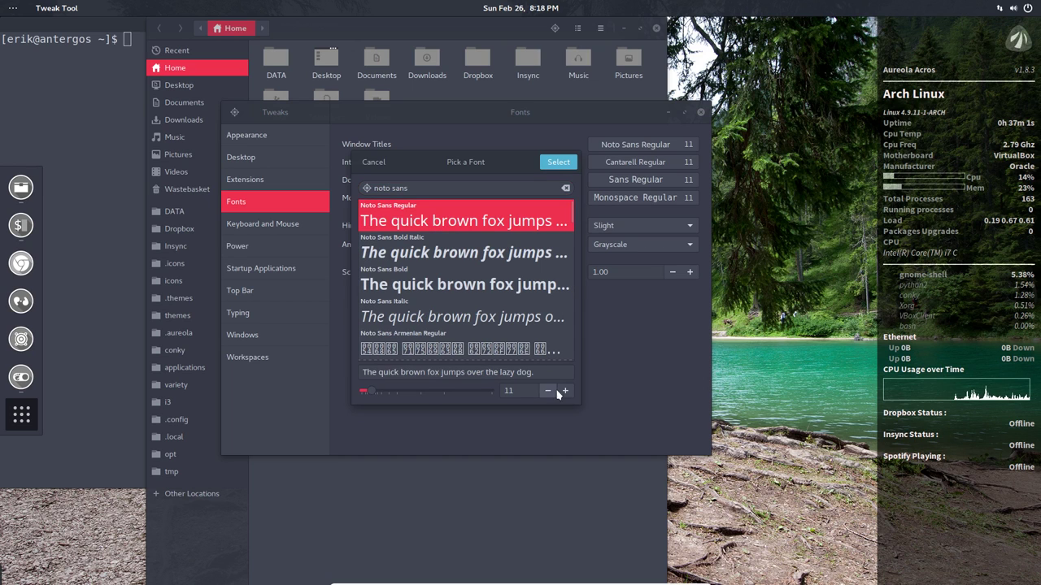
pyautogui.click(554, 163)
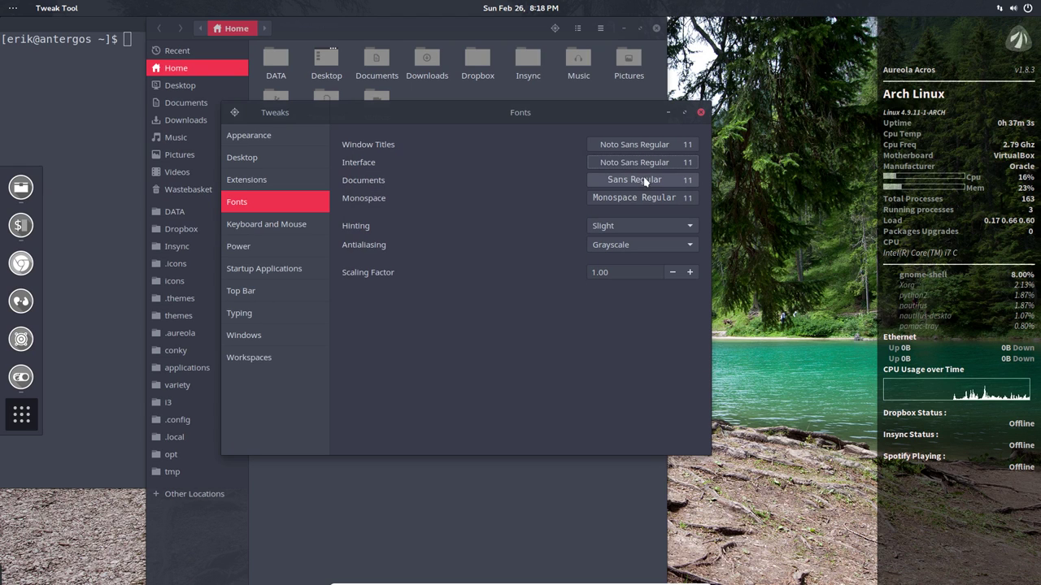
# Set the Documents font to Noto Sans Regular.
pyautogui.click(646, 182)
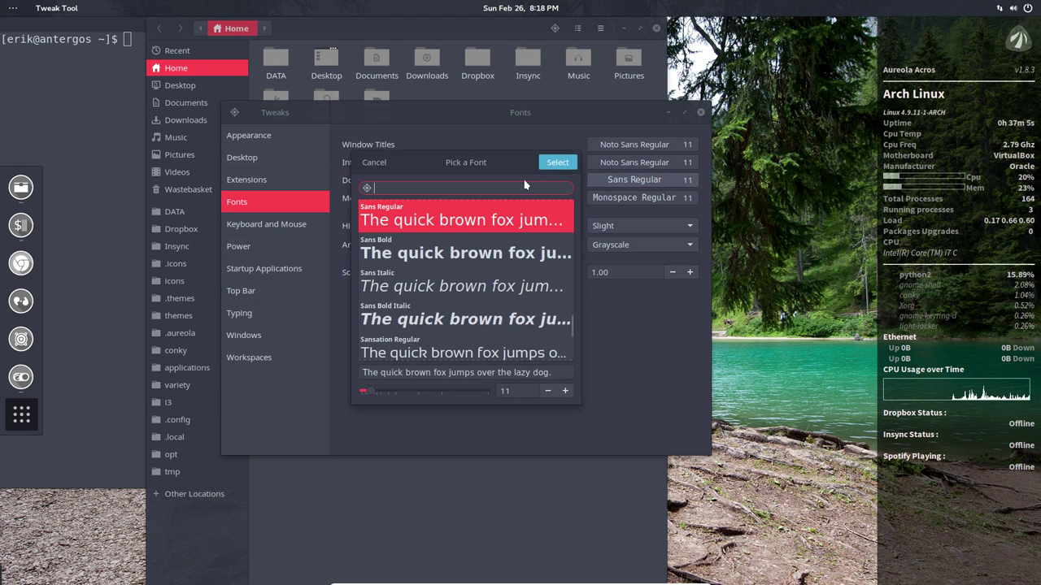
pyautogui.write('not')
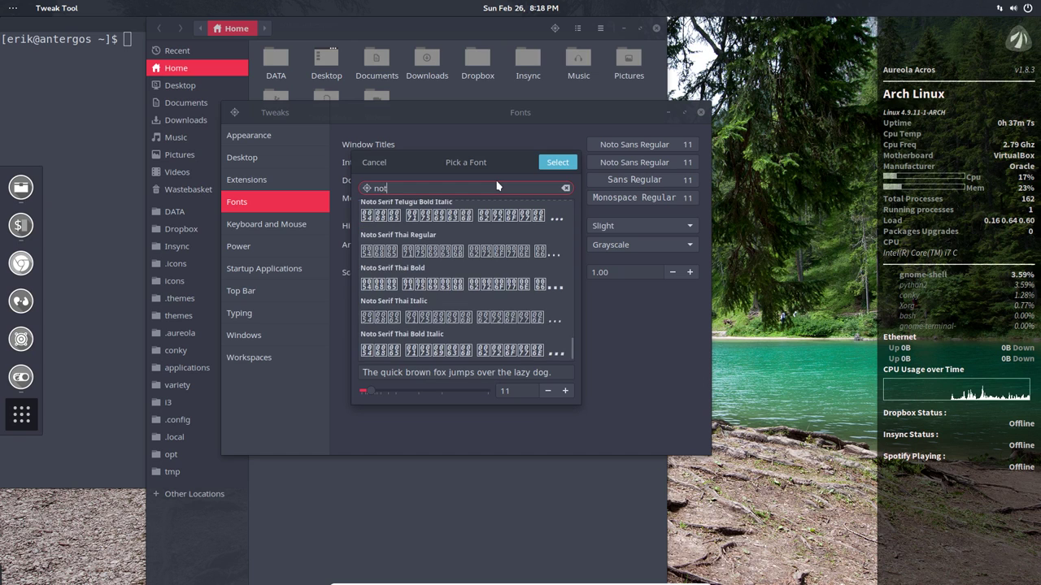
pyautogui.write('o sans reg')
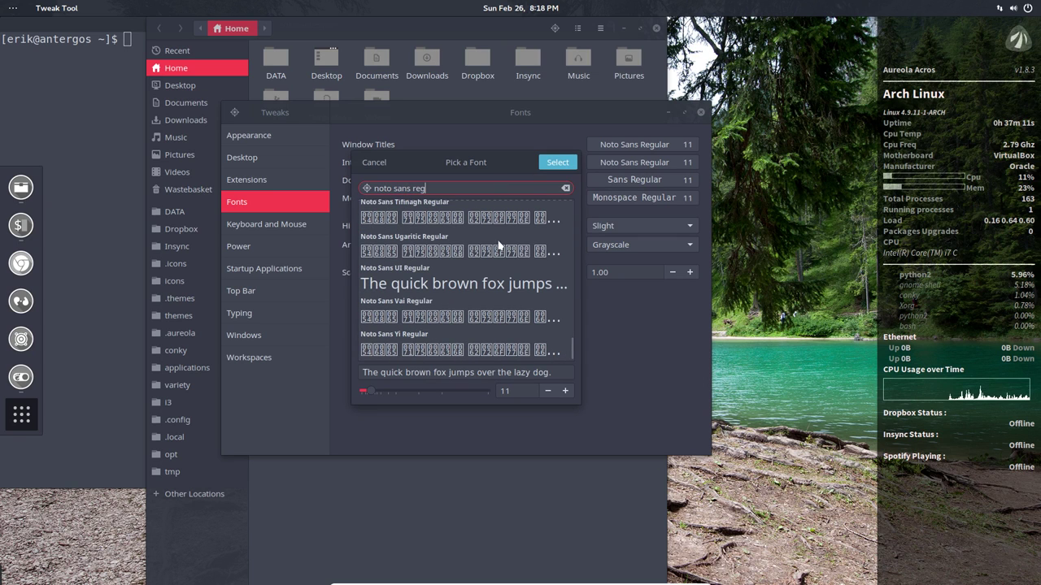
pyautogui.scroll(3, 493, 291)
pyautogui.scroll(10, 493, 291)
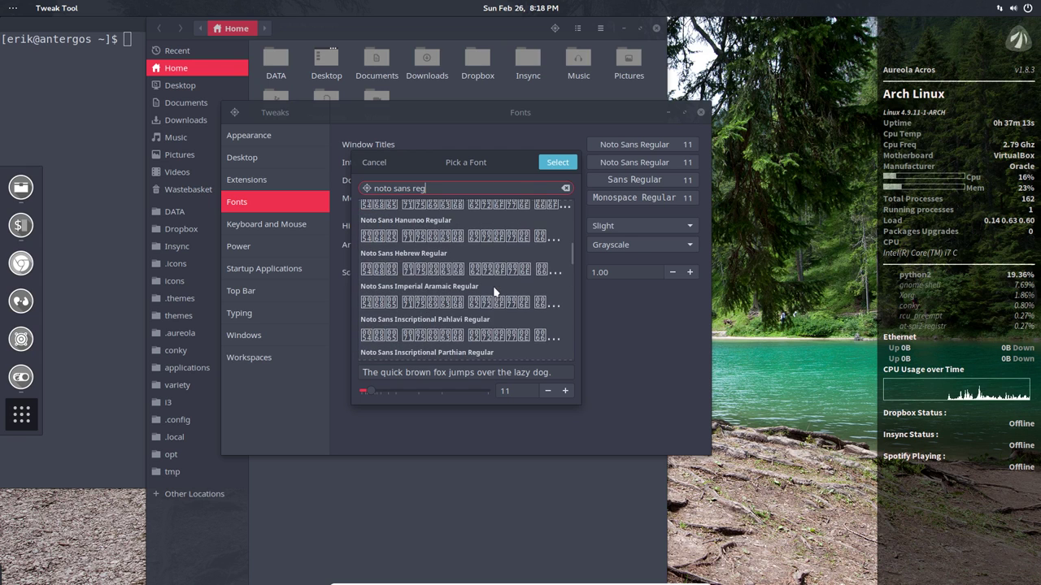
pyautogui.click(475, 231)
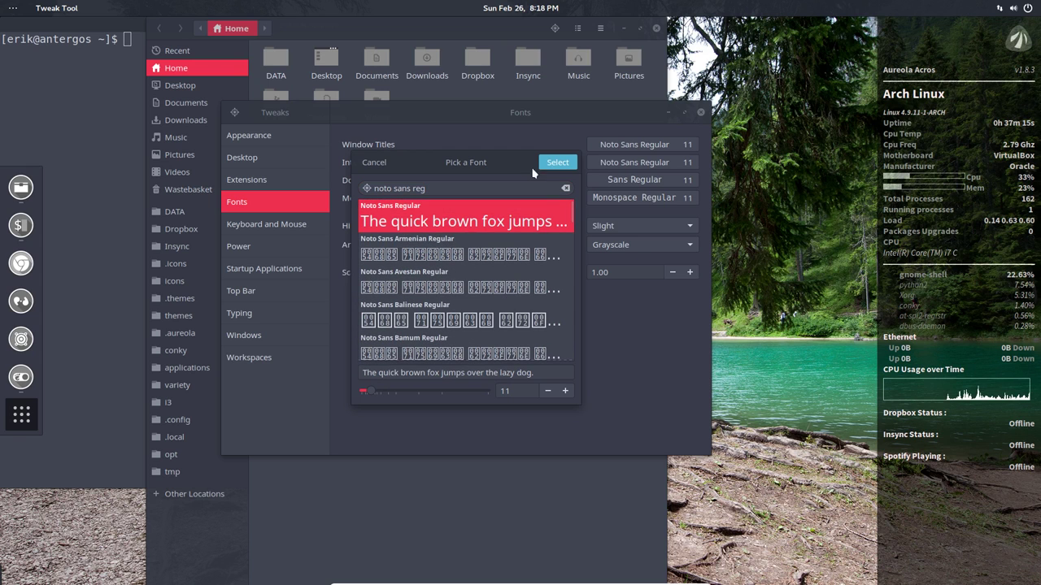
pyautogui.click(564, 166)
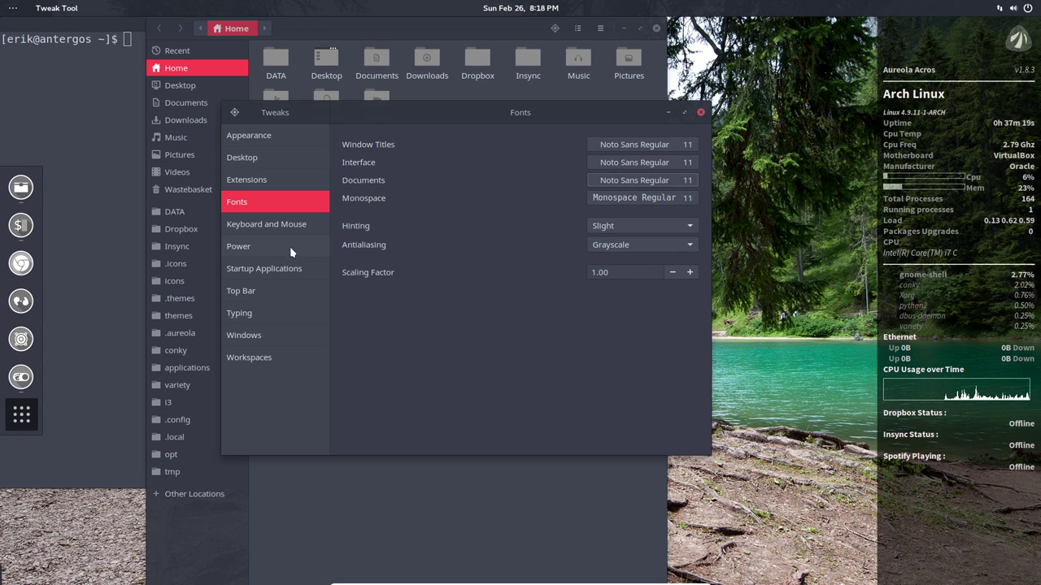
# Leave the power button action on Suspend, then view the startup applications listing Variety.
pyautogui.click(259, 225)
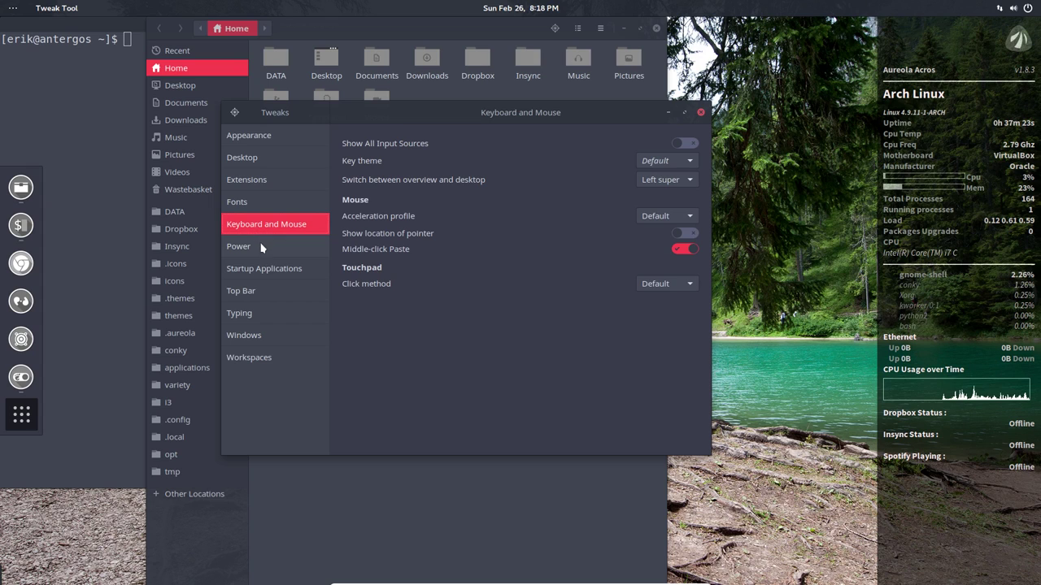
pyautogui.click(261, 250)
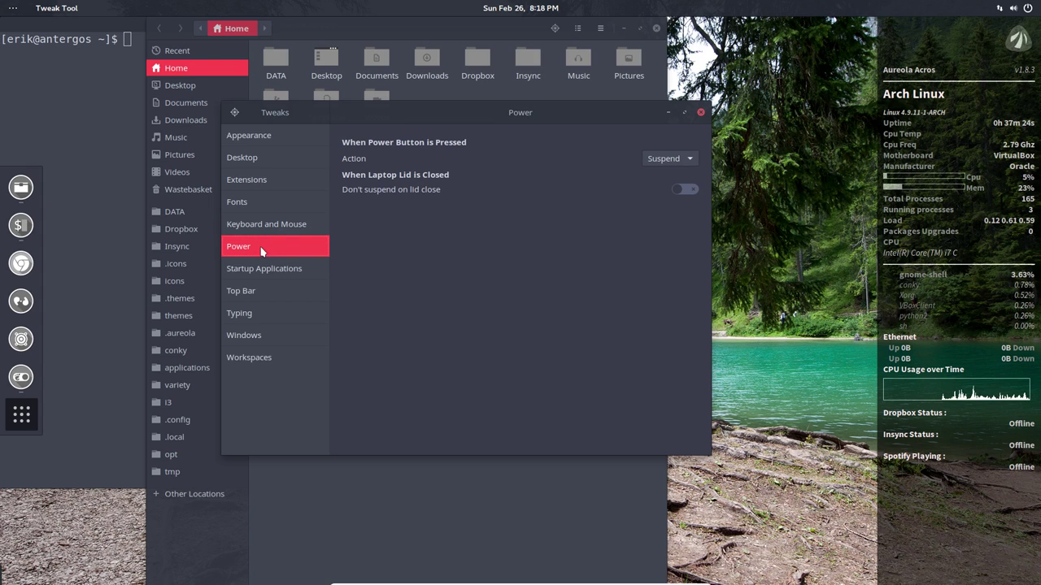
pyautogui.click(667, 159)
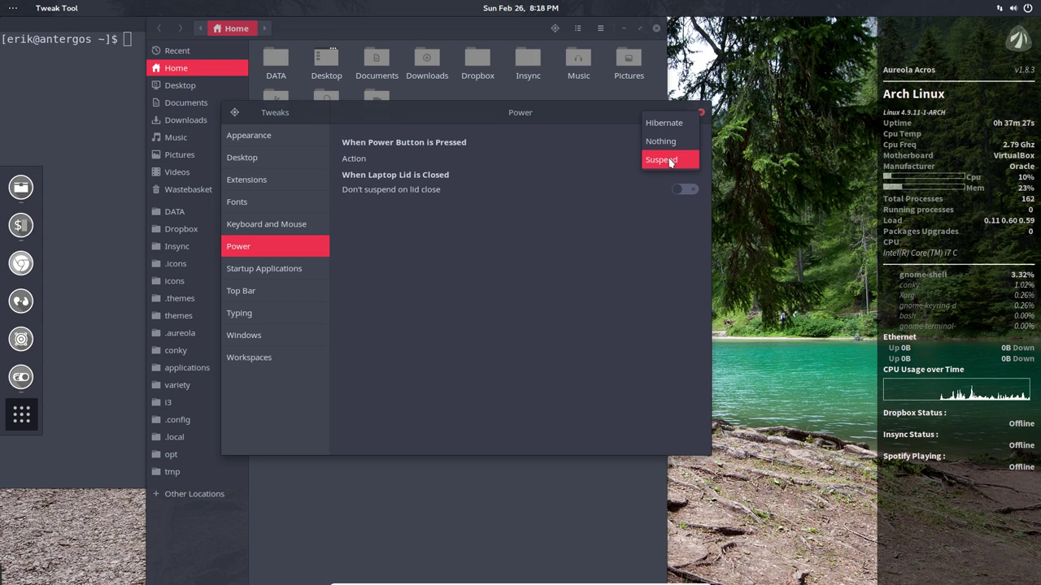
pyautogui.click(643, 217)
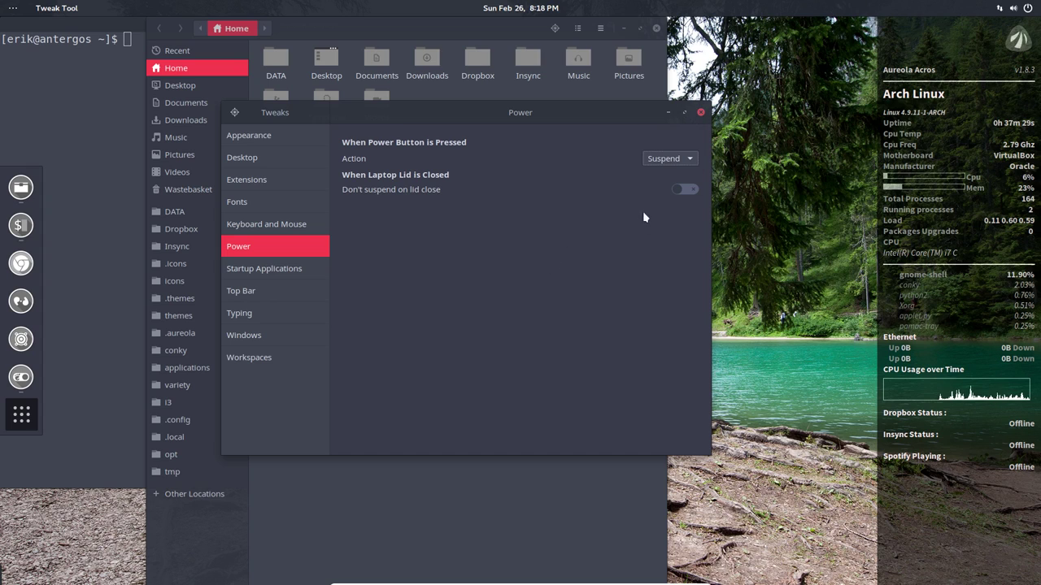
pyautogui.click(671, 159)
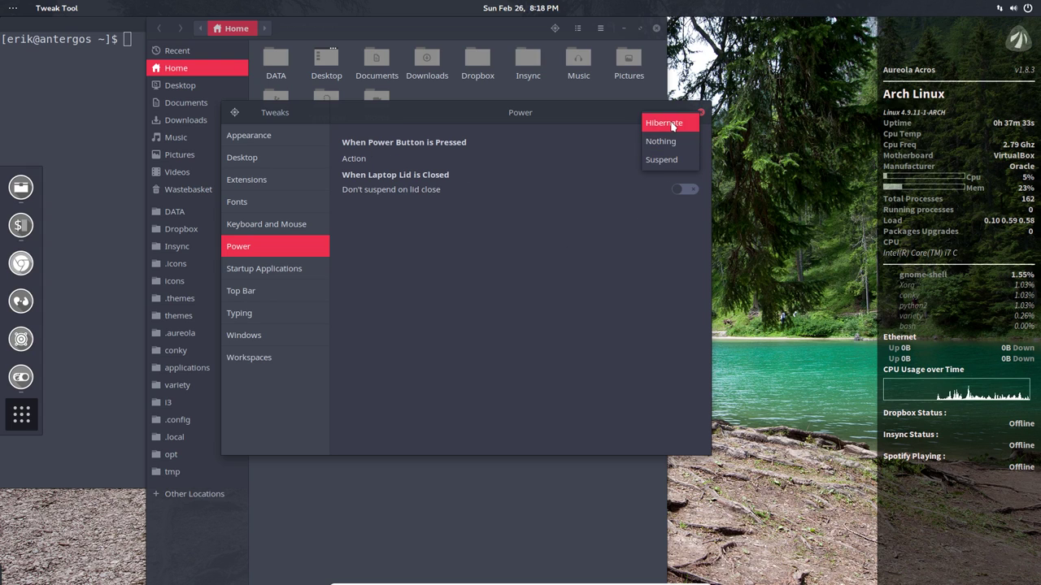
pyautogui.press('Escape')
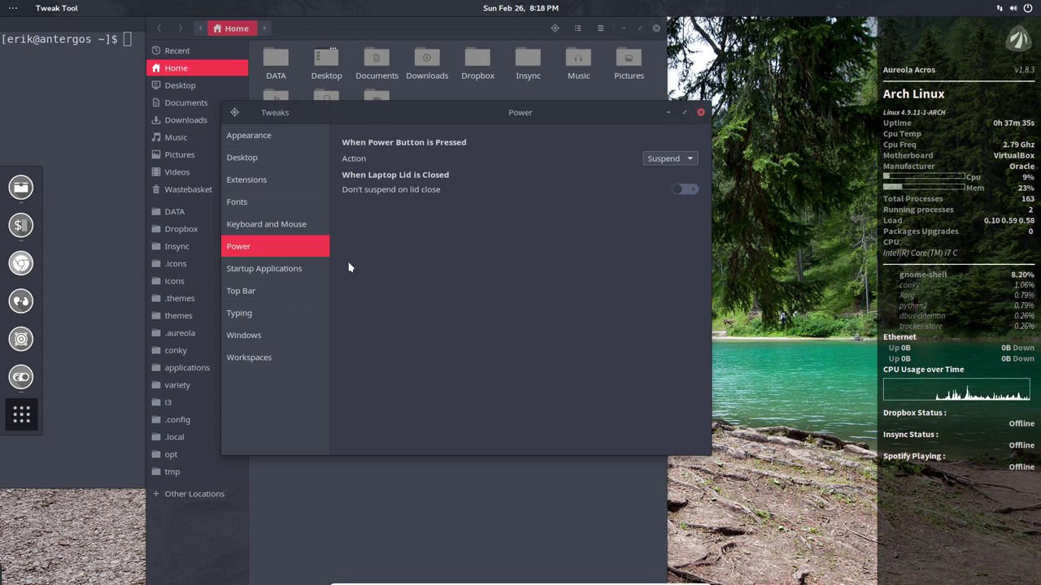
pyautogui.click(288, 269)
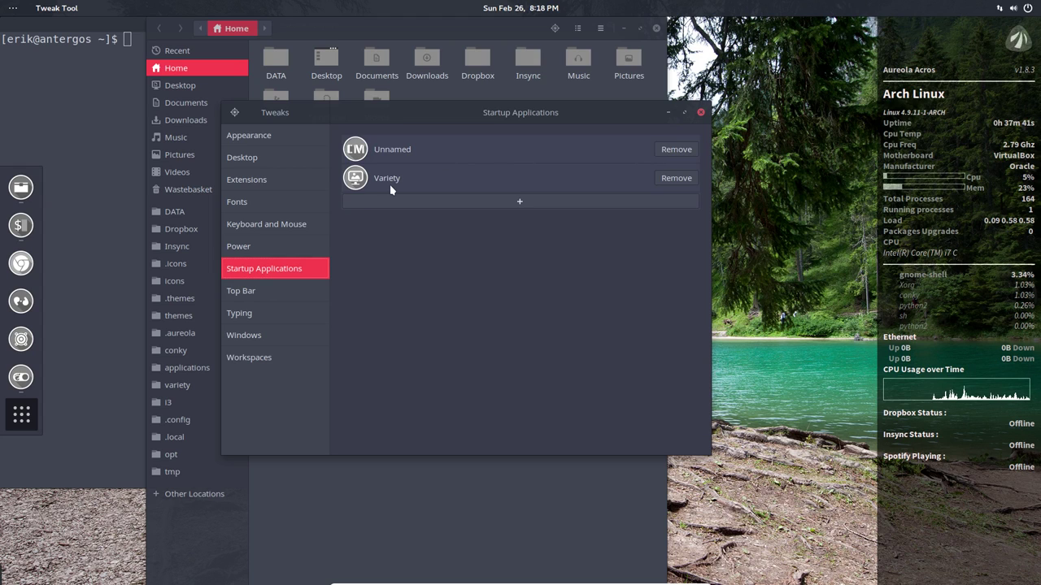
pyautogui.moveTo(5, 579)
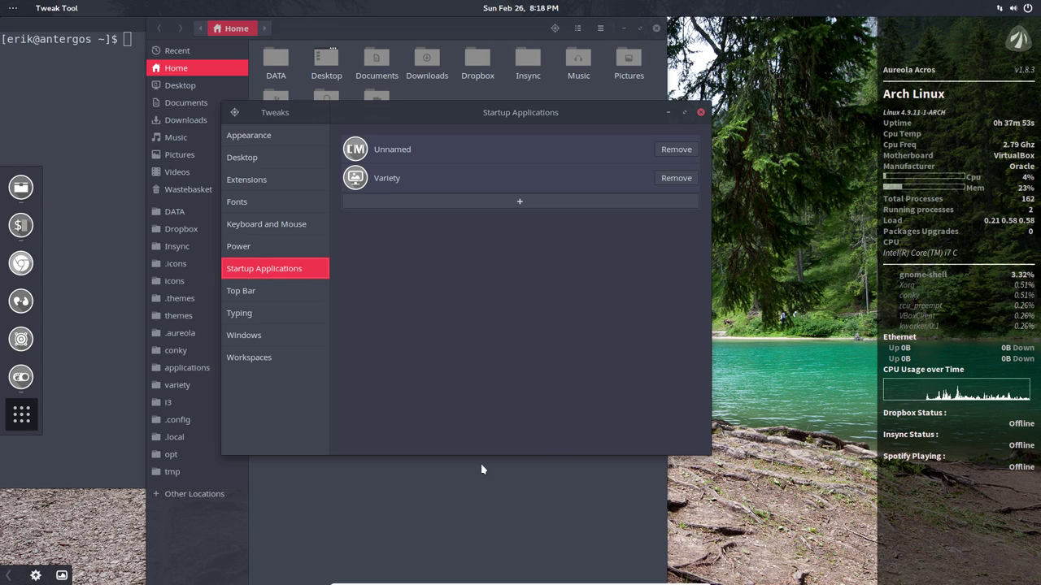
# Set the zen stones image as the wallpaper from Variety's thumbnail browser.
pyautogui.click(61, 577)
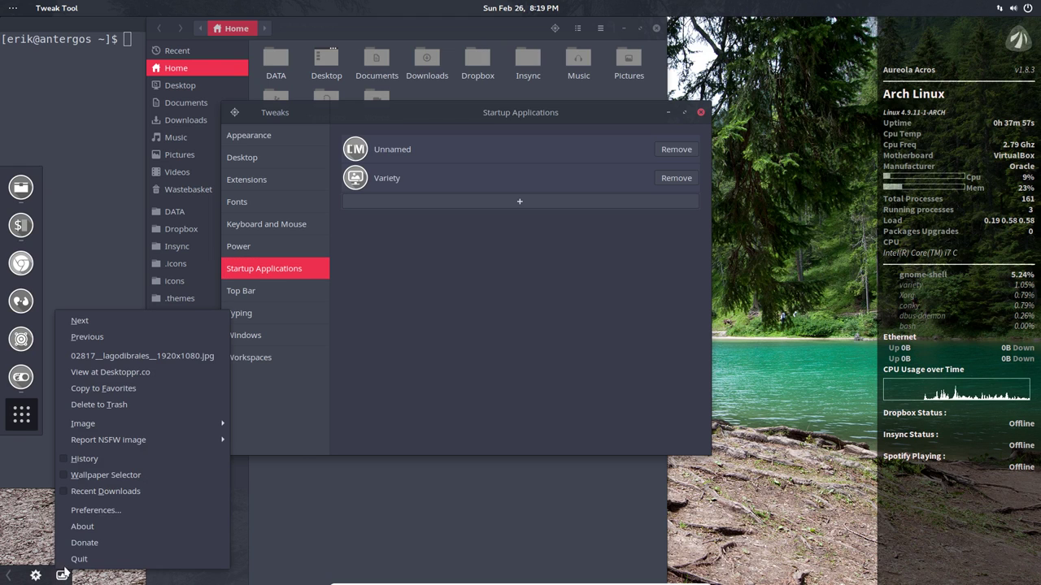
pyautogui.click(102, 478)
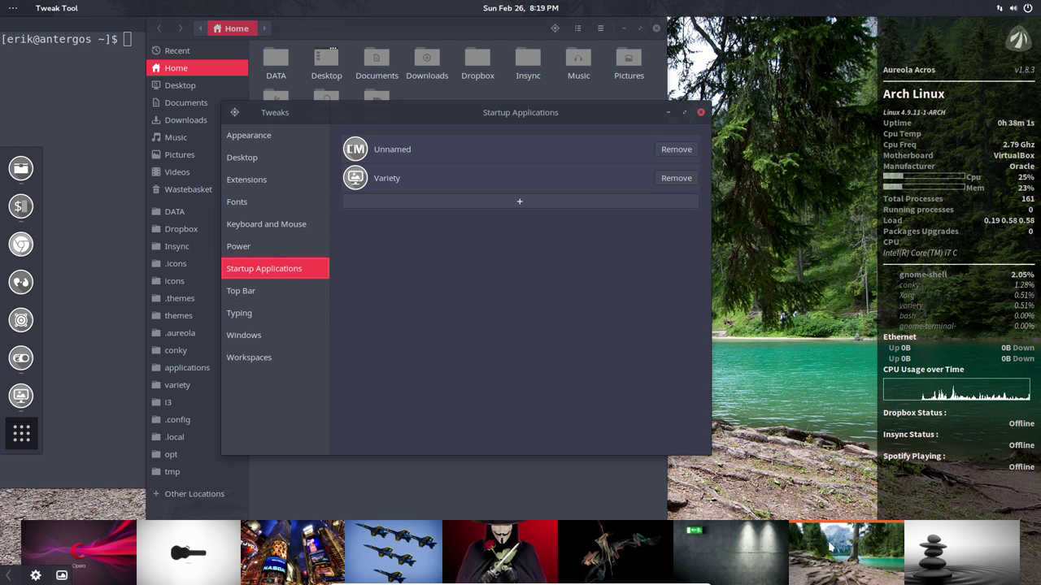
pyautogui.click(935, 551)
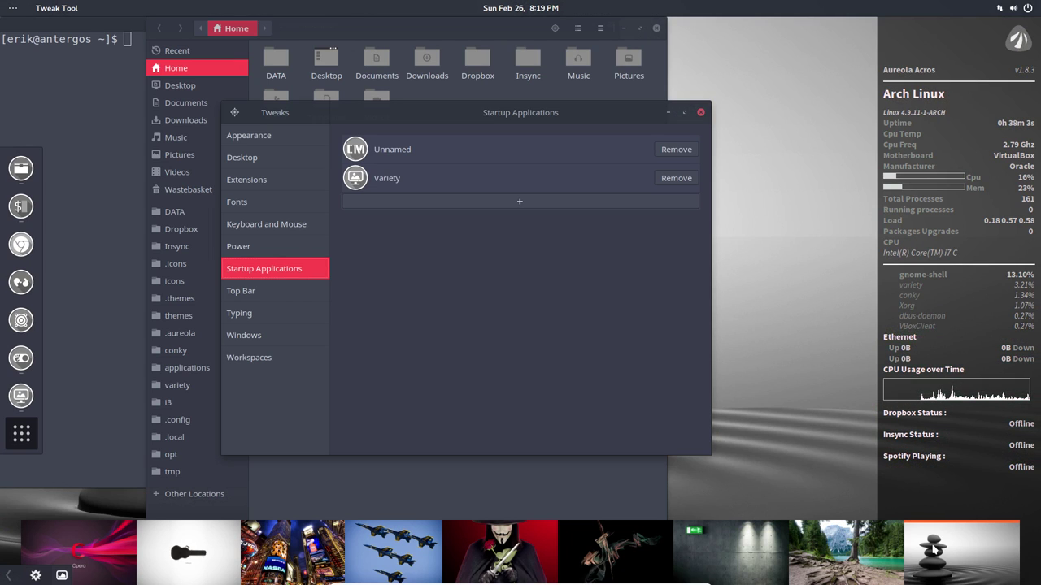
pyautogui.rightClick(379, 567)
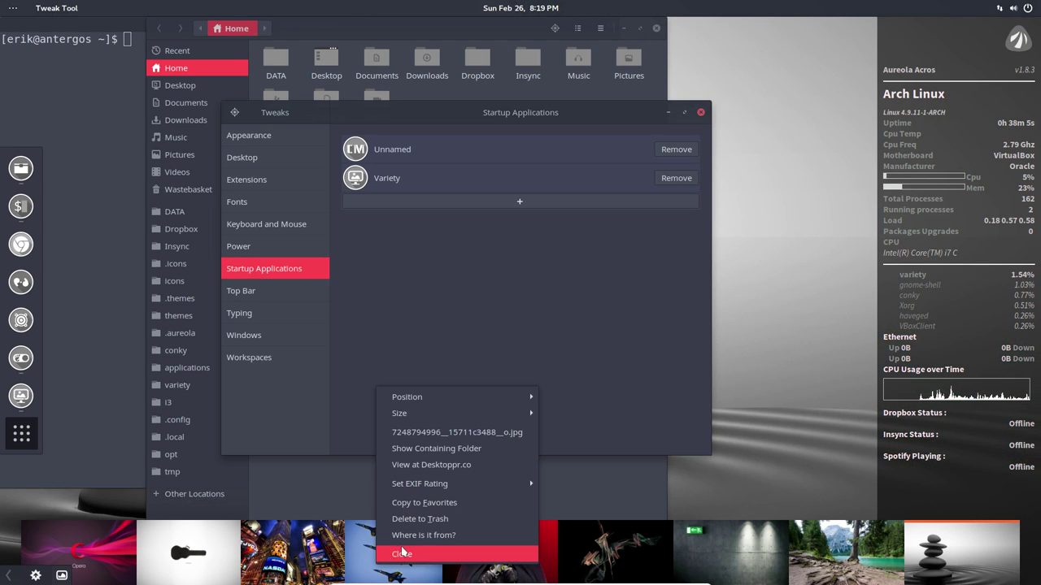
pyautogui.click(403, 553)
# Pause Variety's wallpaper changes on the current image.
pyautogui.click(61, 576)
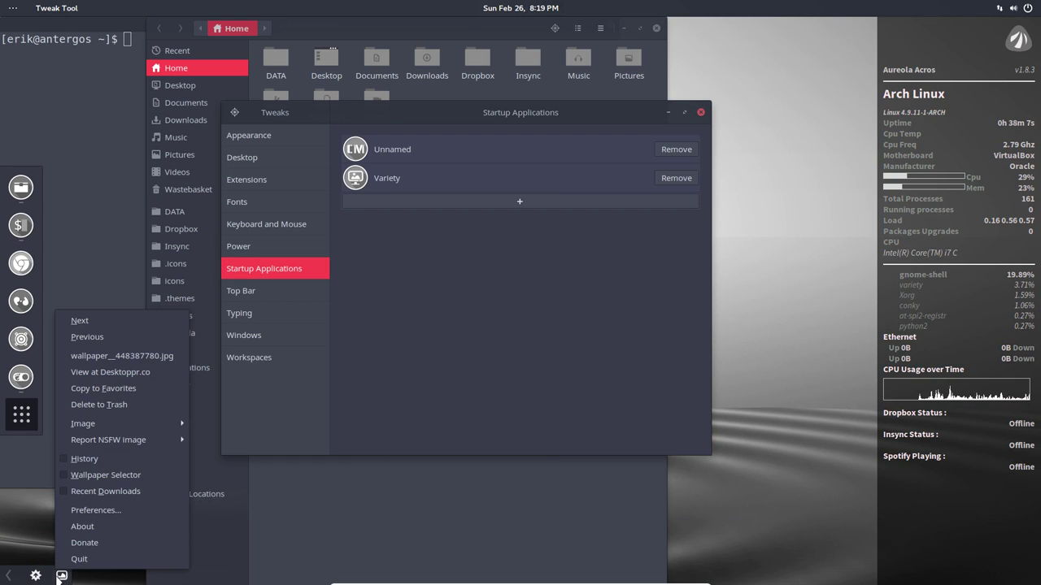
pyautogui.moveTo(163, 424)
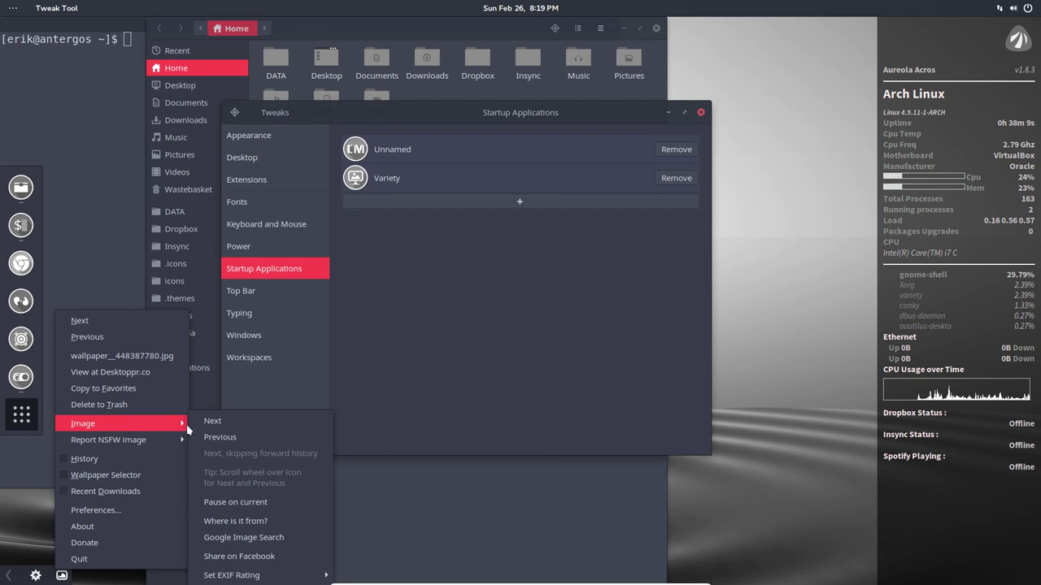
pyautogui.click(255, 502)
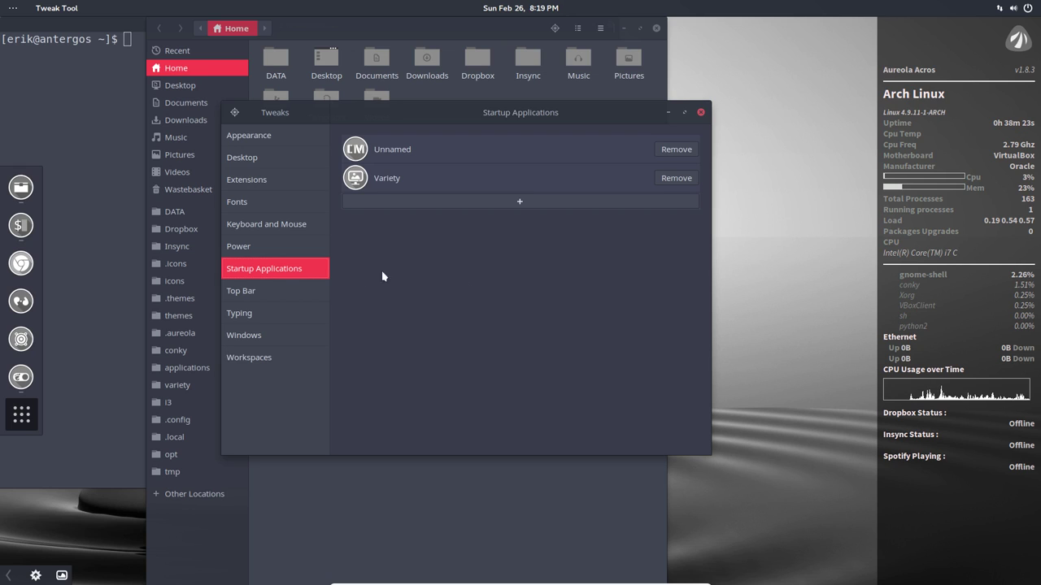
# Turn Show seconds on the top bar clock on and back off.
pyautogui.click(278, 284)
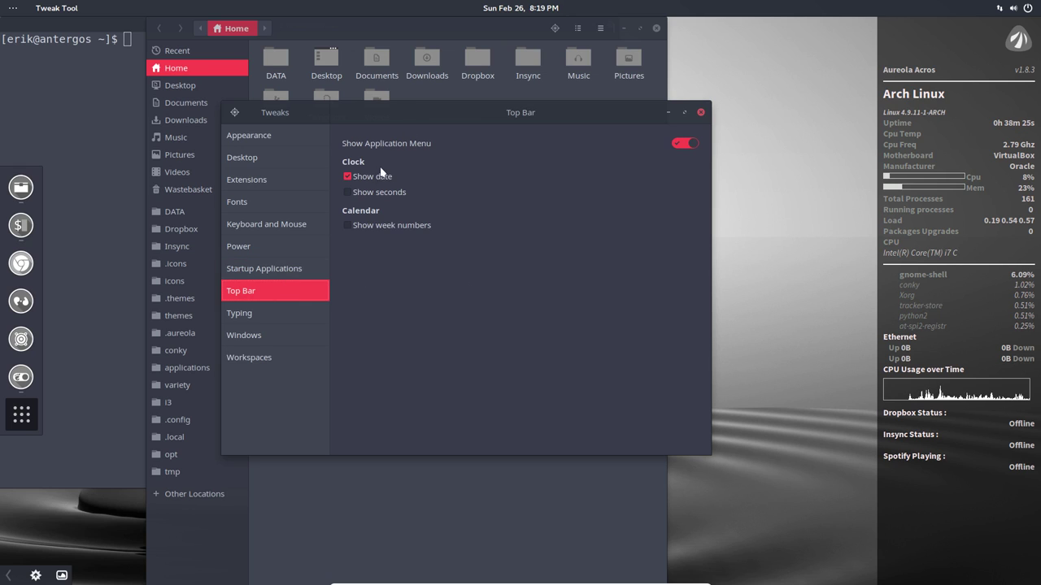
pyautogui.click(367, 195)
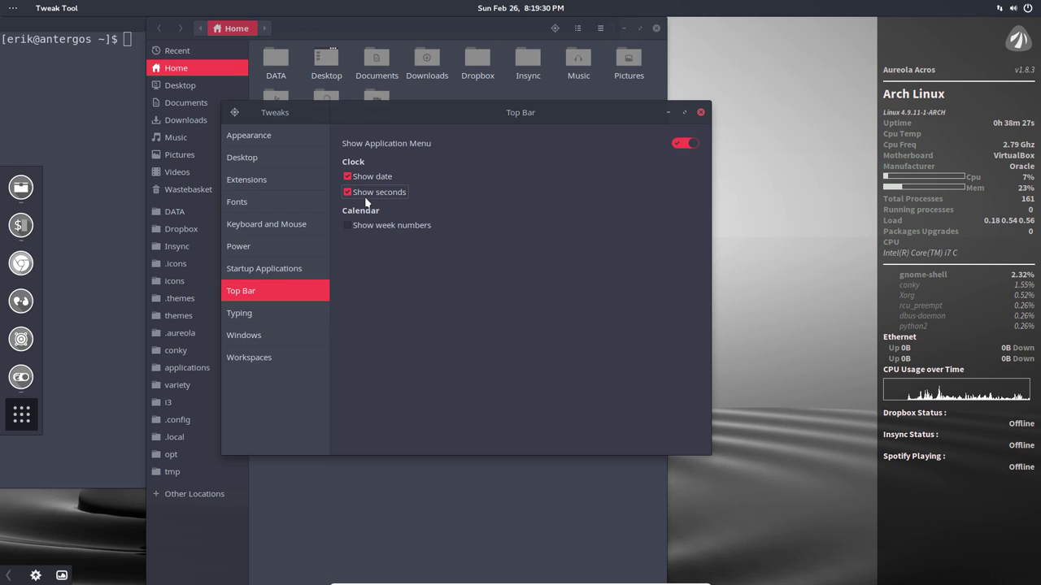
pyautogui.click(367, 194)
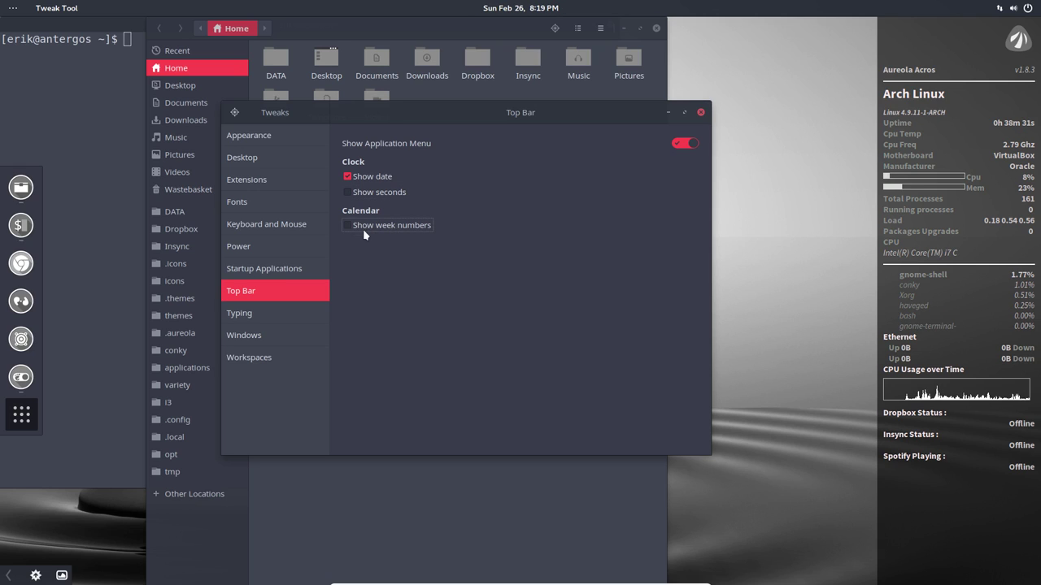
# Check the Windows page, keeping the middle-click titlebar action as None.
pyautogui.click(272, 318)
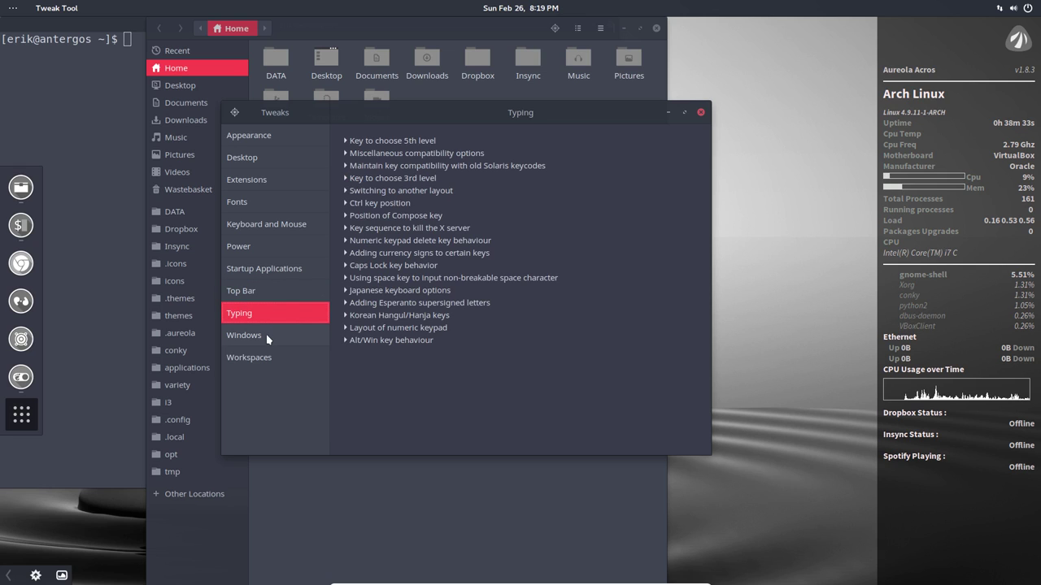
pyautogui.click(265, 335)
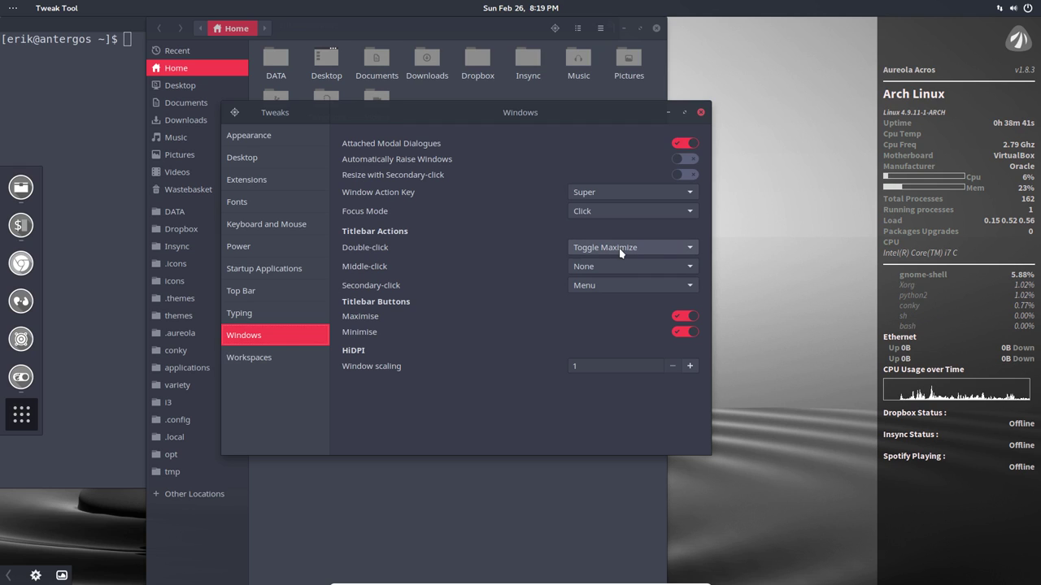
pyautogui.click(602, 268)
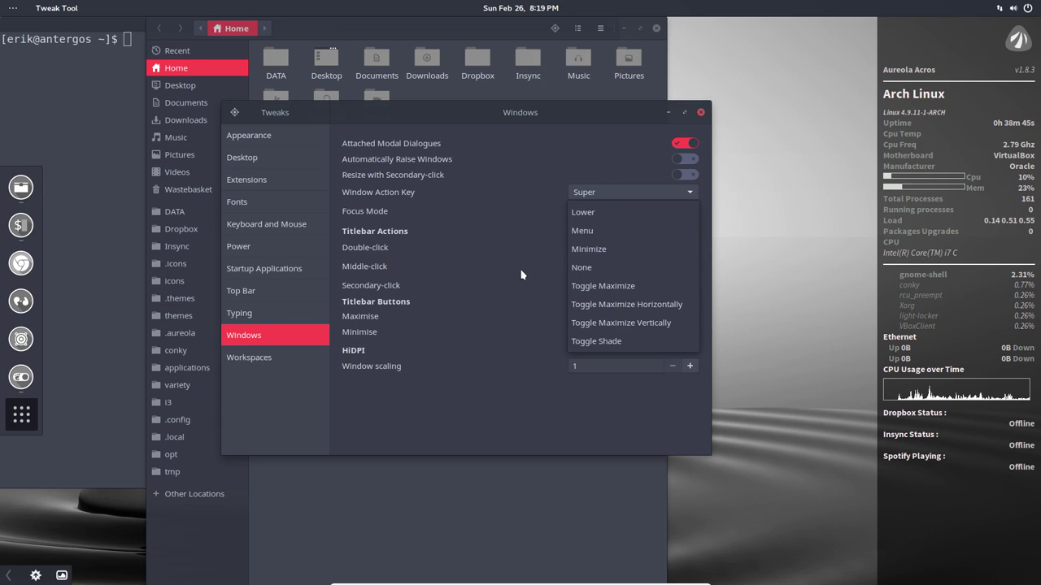
pyautogui.click(433, 290)
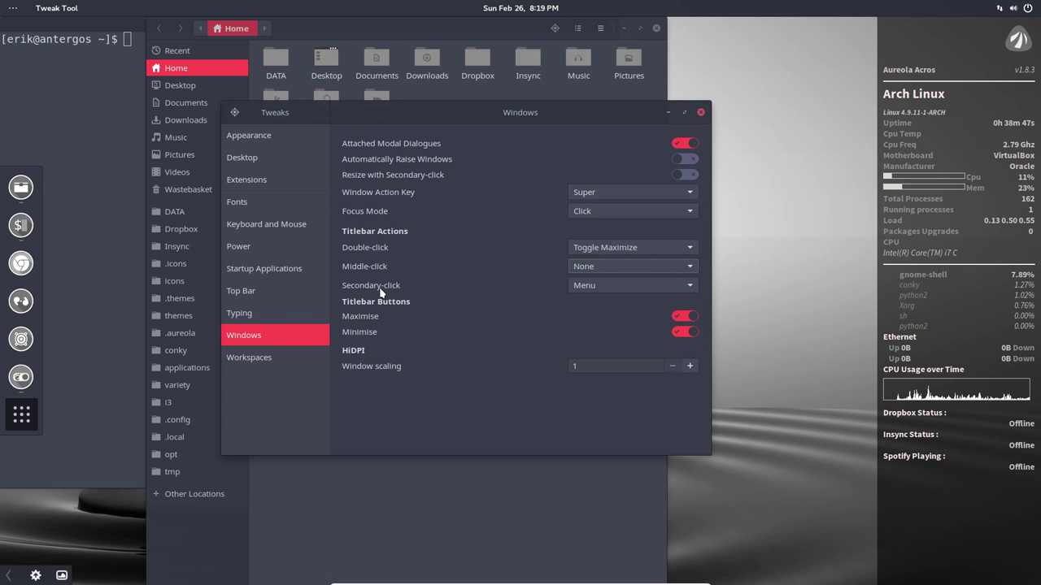
pyautogui.rightClick(443, 117)
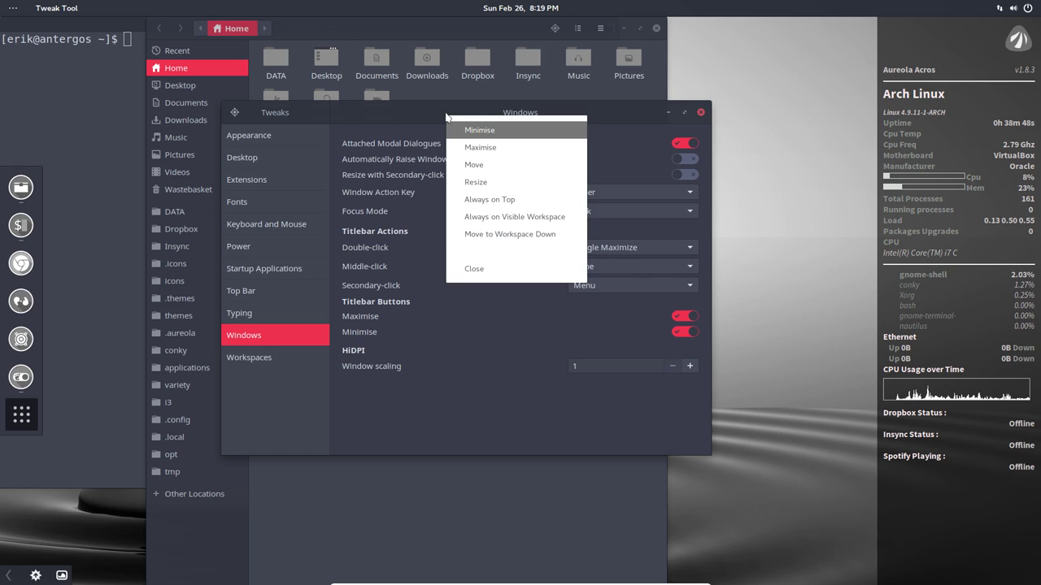
pyautogui.click(482, 392)
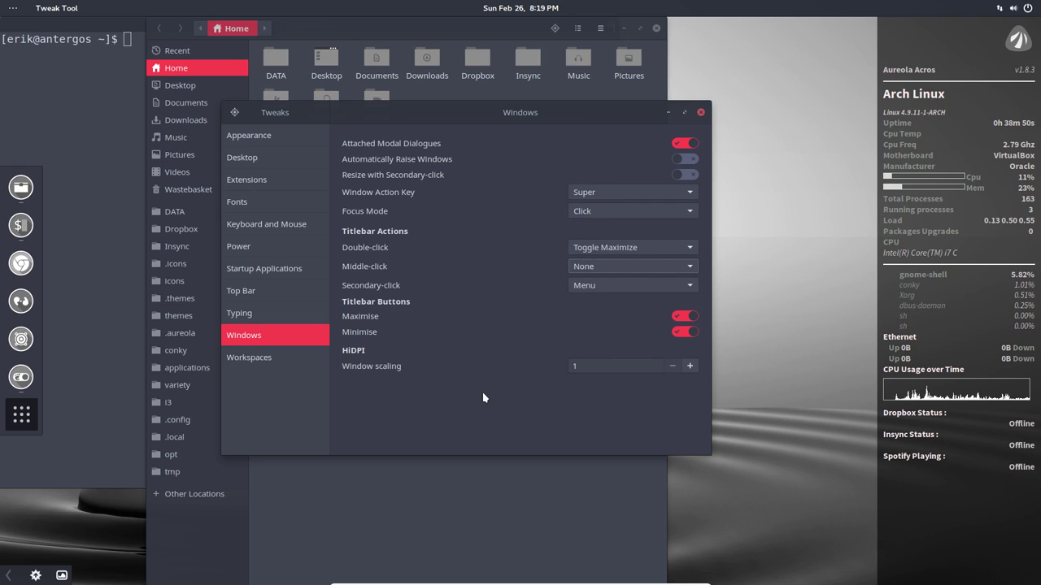
# Make workspaces static and lower the number of workspaces to 1.
pyautogui.click(277, 358)
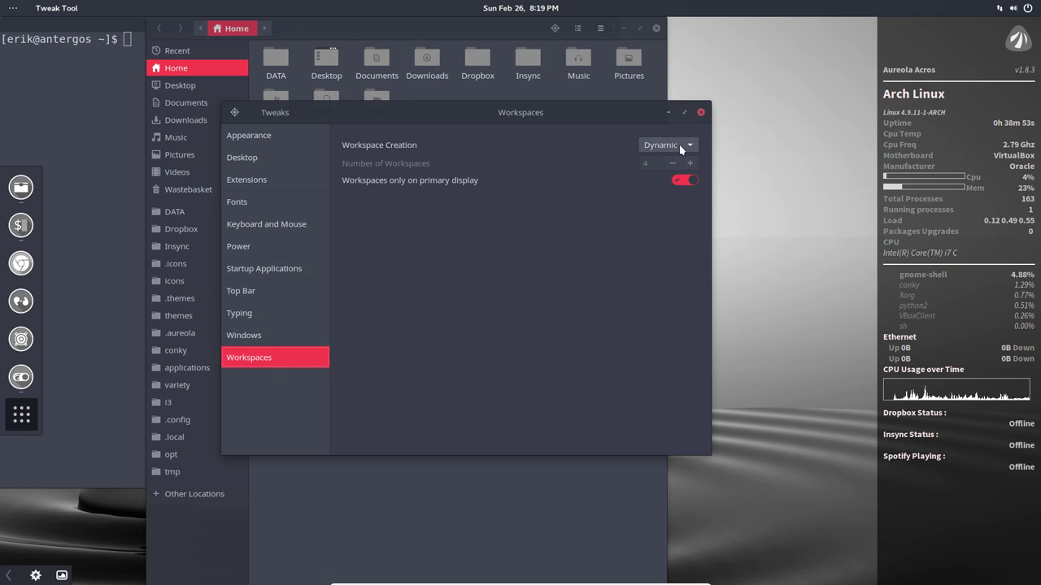
pyautogui.click(671, 165)
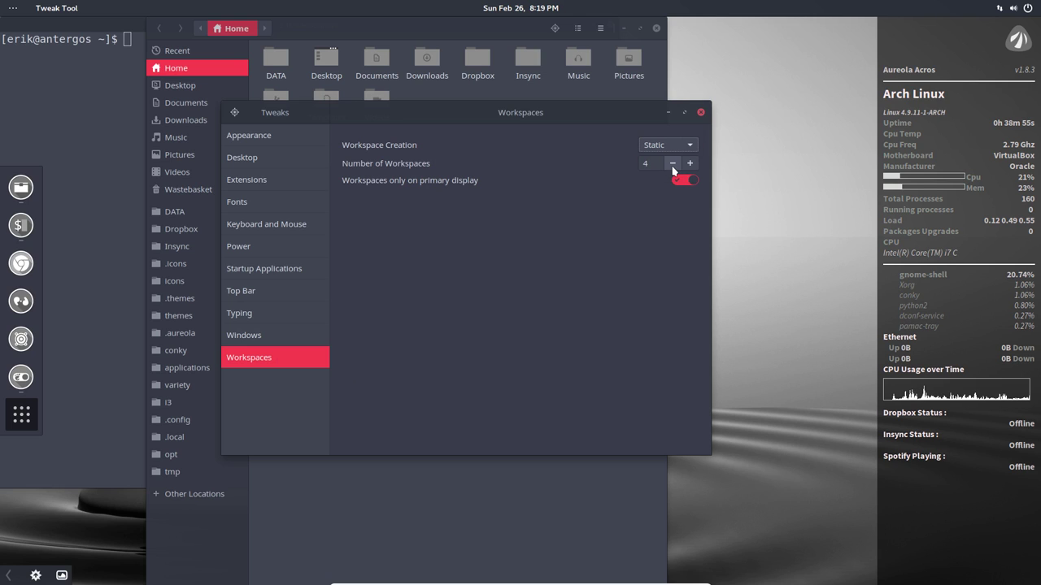
pyautogui.click(672, 164)
pyautogui.click(672, 164)
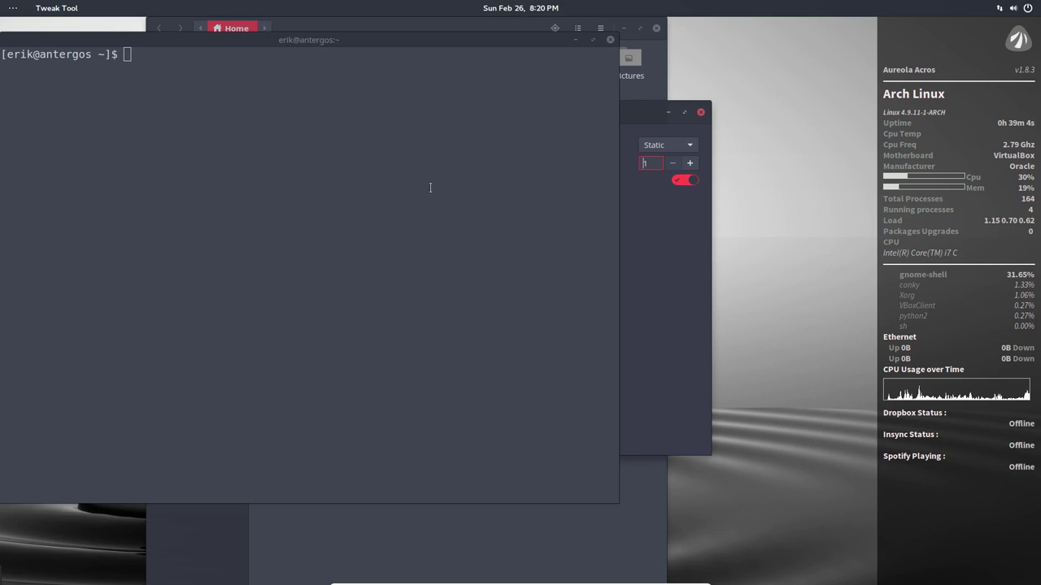
# Close the terminal window and then the Tweak Tool window.
pyautogui.click(431, 187)
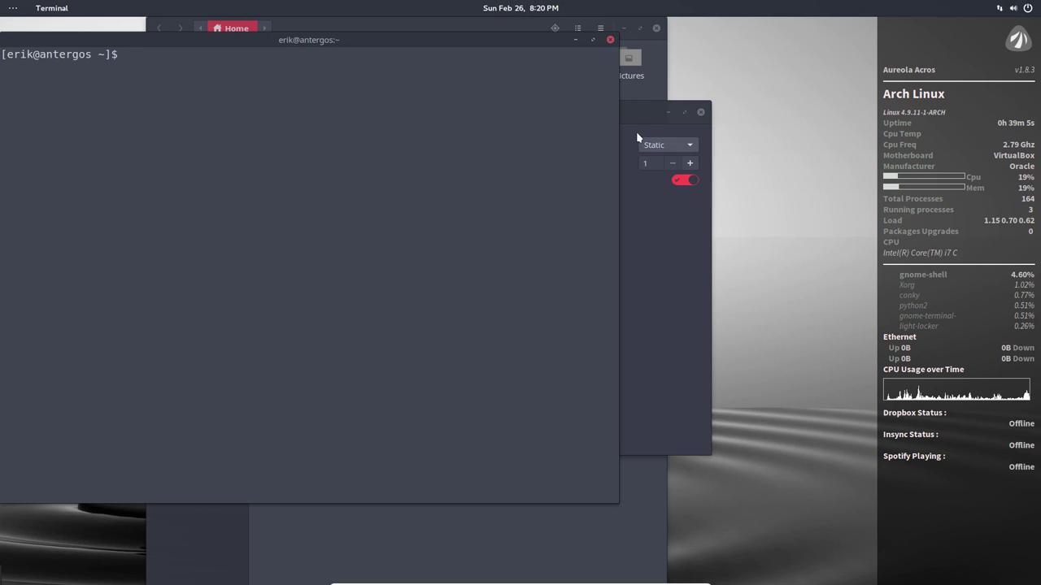
pyautogui.click(611, 40)
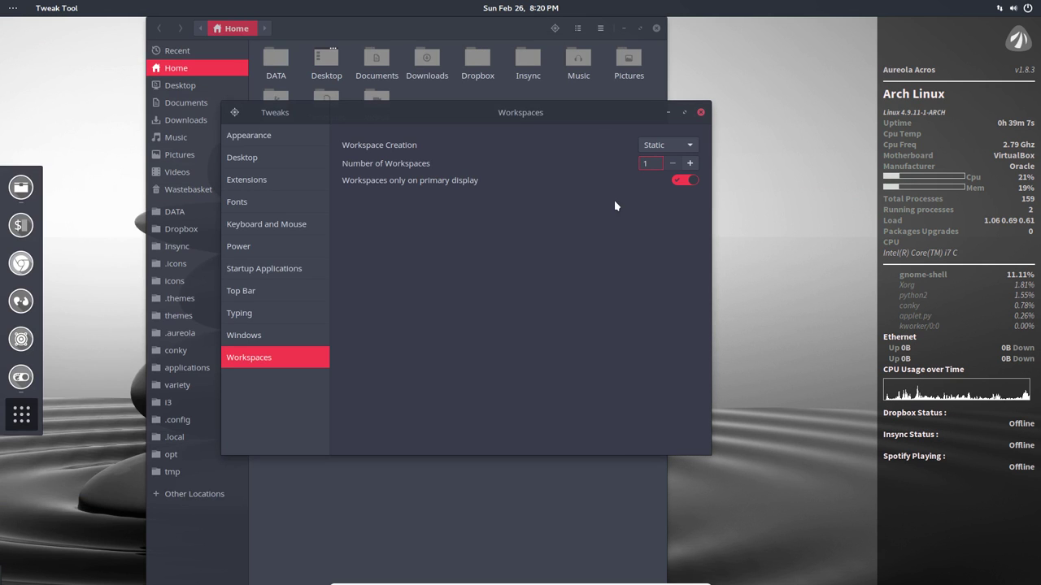
pyautogui.moveTo(627, 108); pyautogui.dragTo(654, 125)
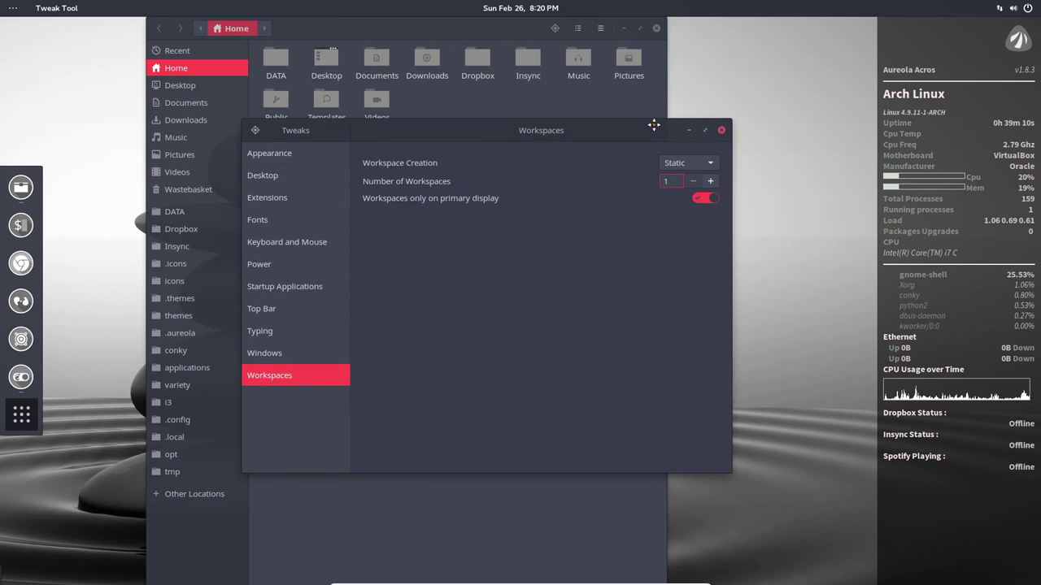
pyautogui.click(726, 131)
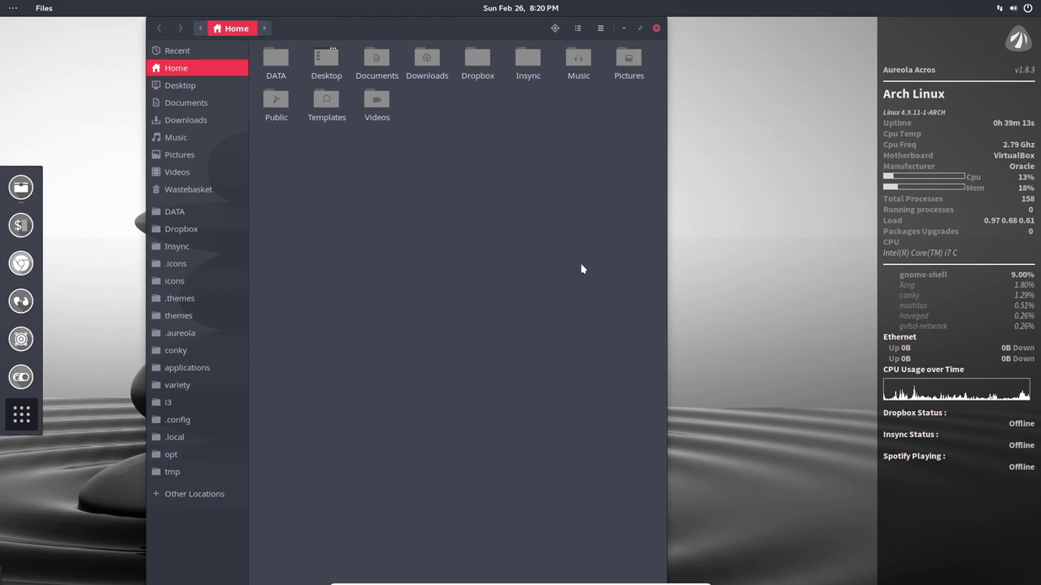
# Close Files, launch Settings by searching 'set', and move its window up-left.
pyautogui.click(656, 28)
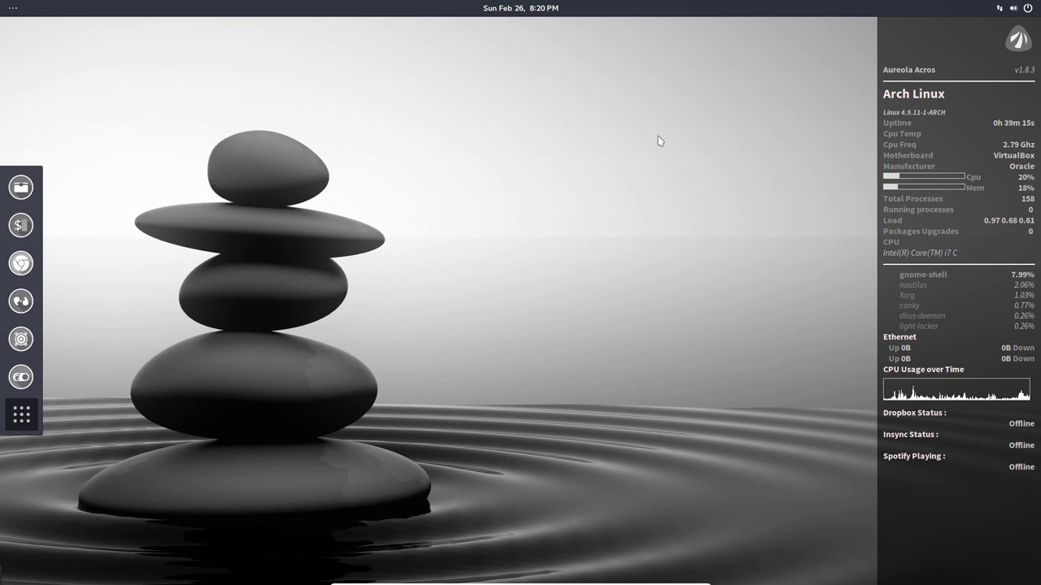
pyautogui.click(26, 417)
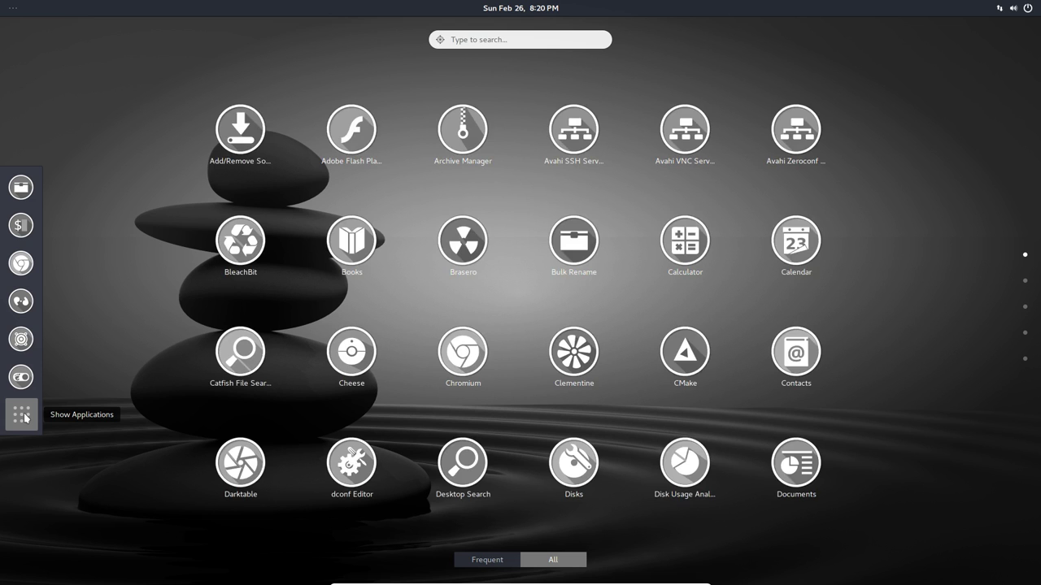
pyautogui.write('set')
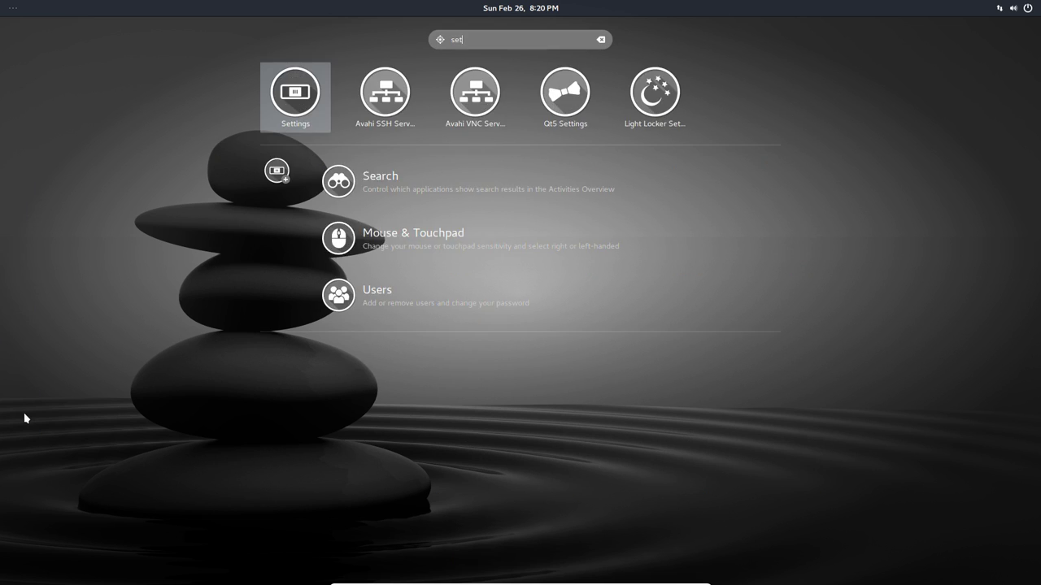
pyautogui.click(294, 96)
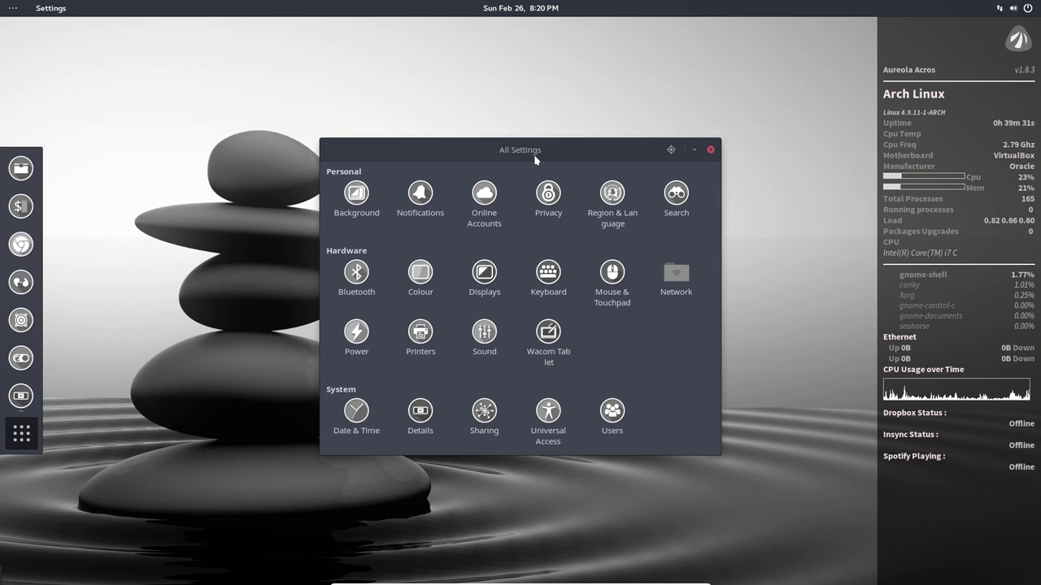
pyautogui.moveTo(524, 149); pyautogui.dragTo(490, 124)
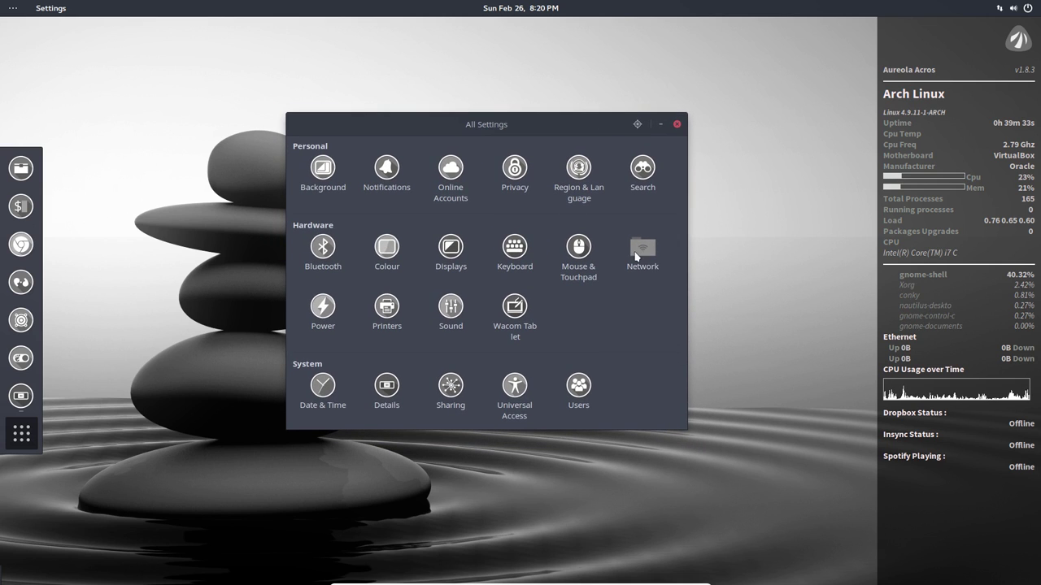